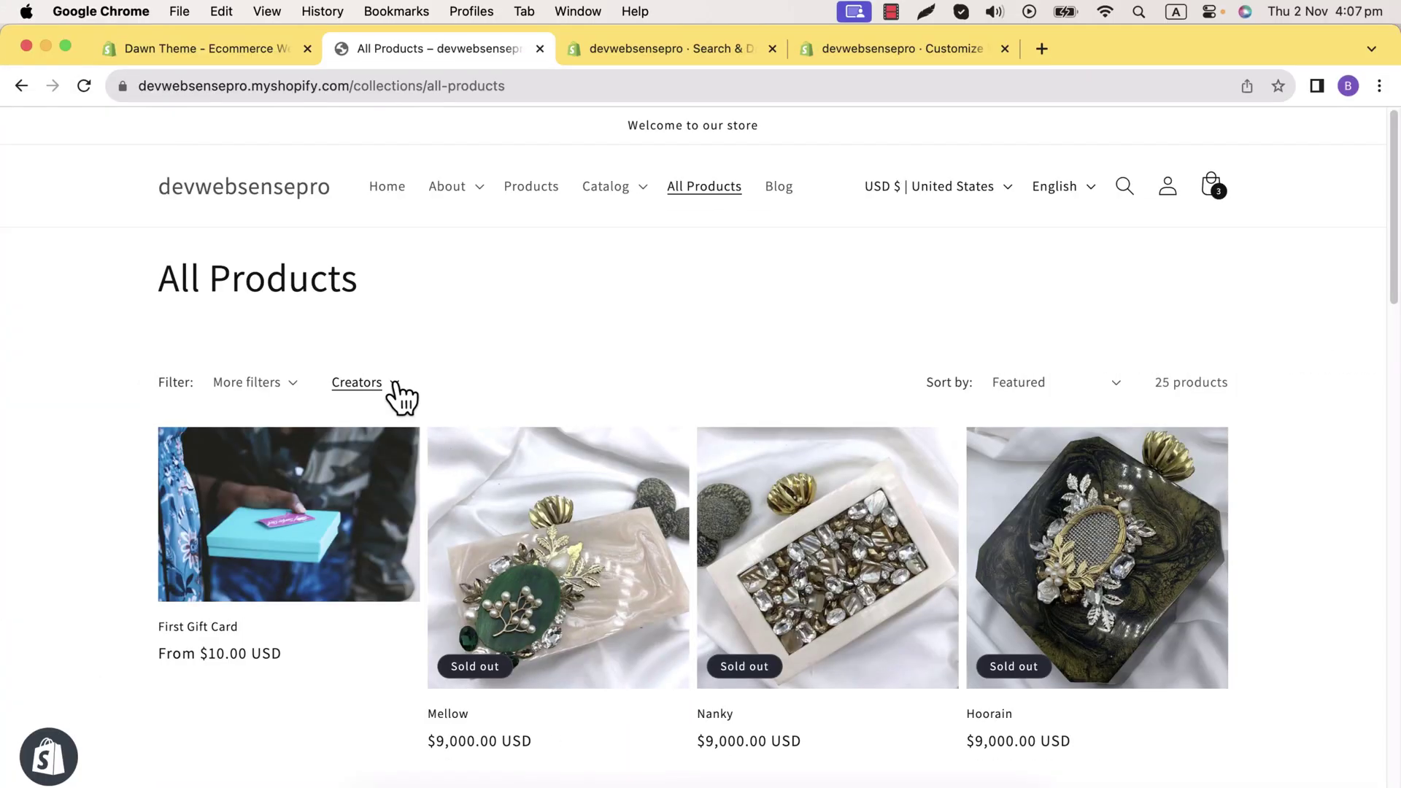
# Step: Open the Creators filter on the All Products page and look at its swatch options
pyautogui.click(395, 385)
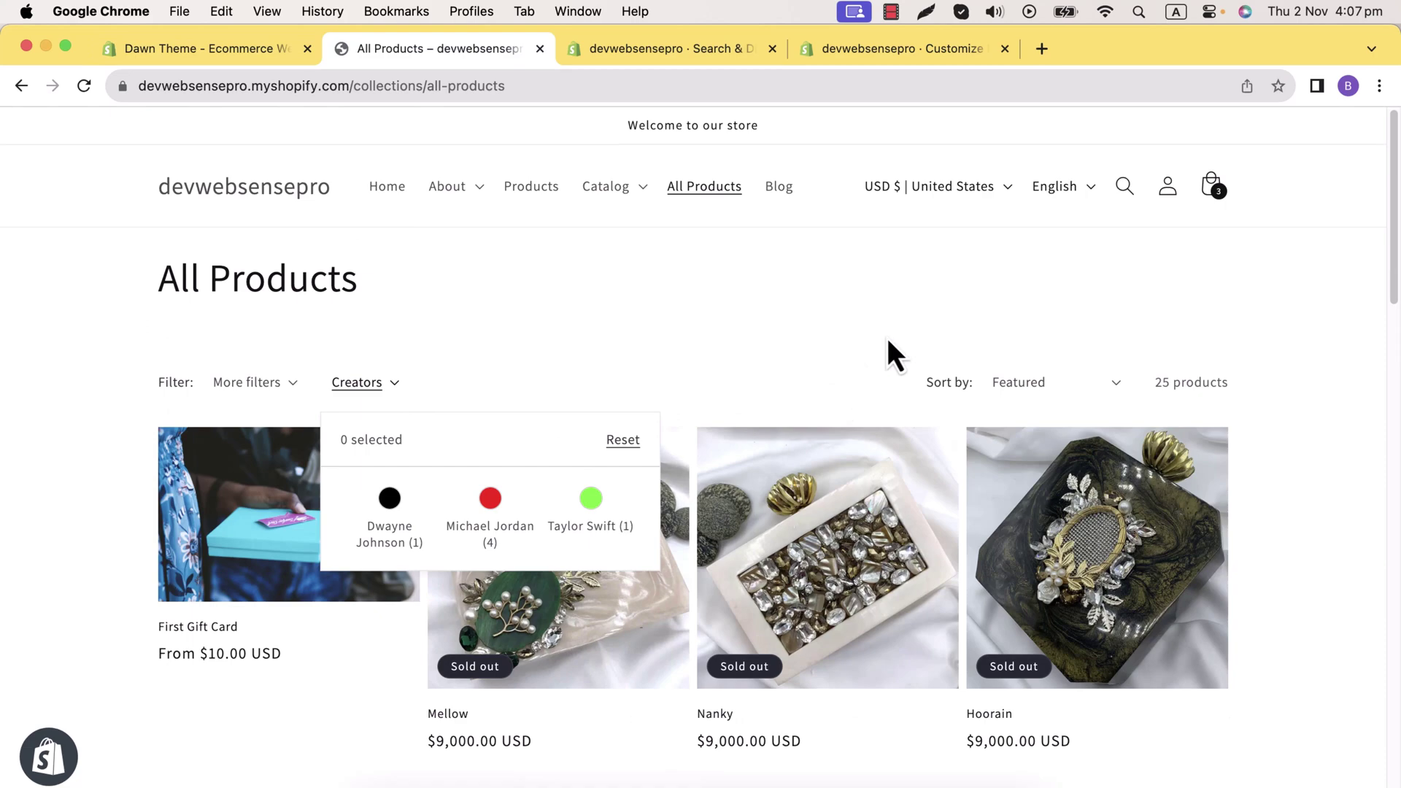
pyautogui.scroll(-1, 887, 339)
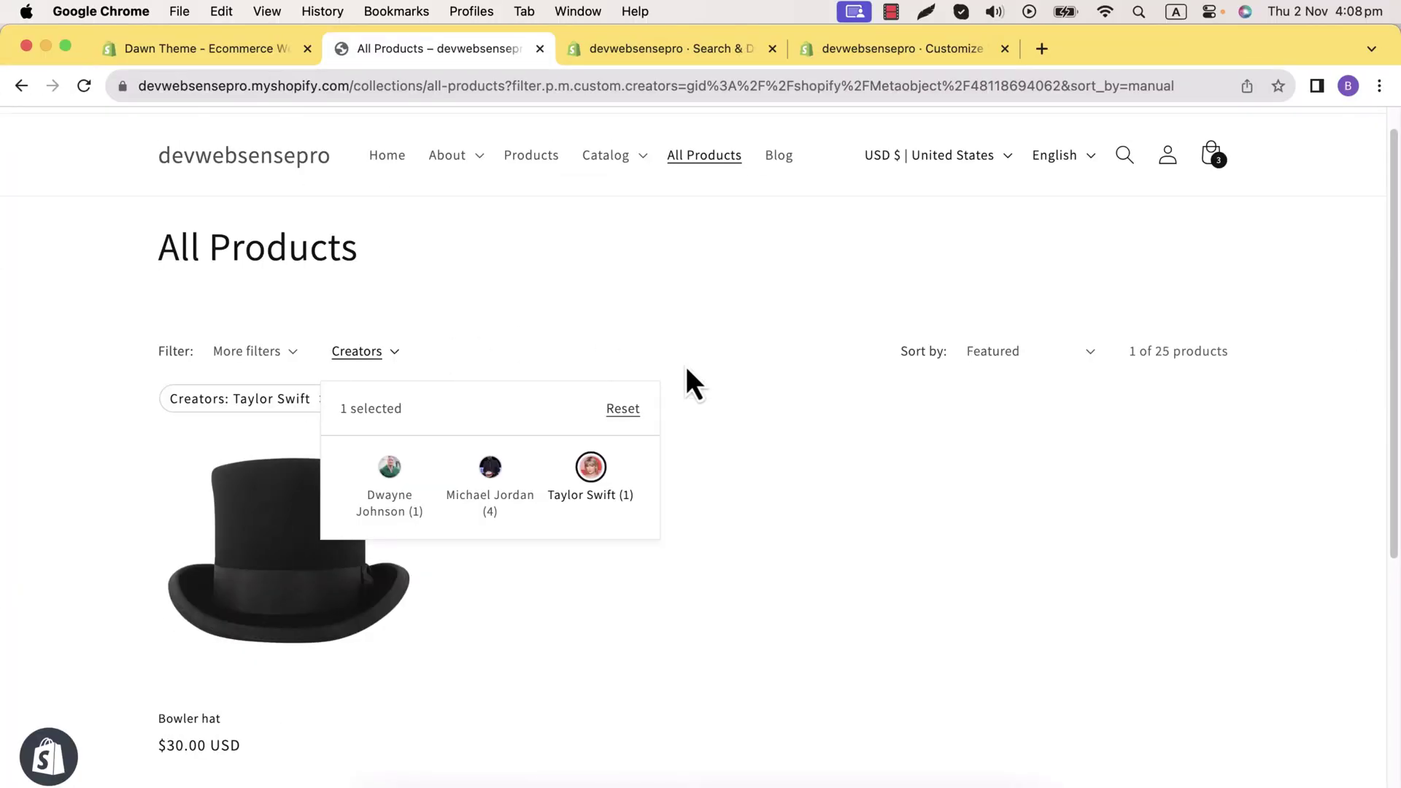
pyautogui.click(733, 345)
pyautogui.click(358, 353)
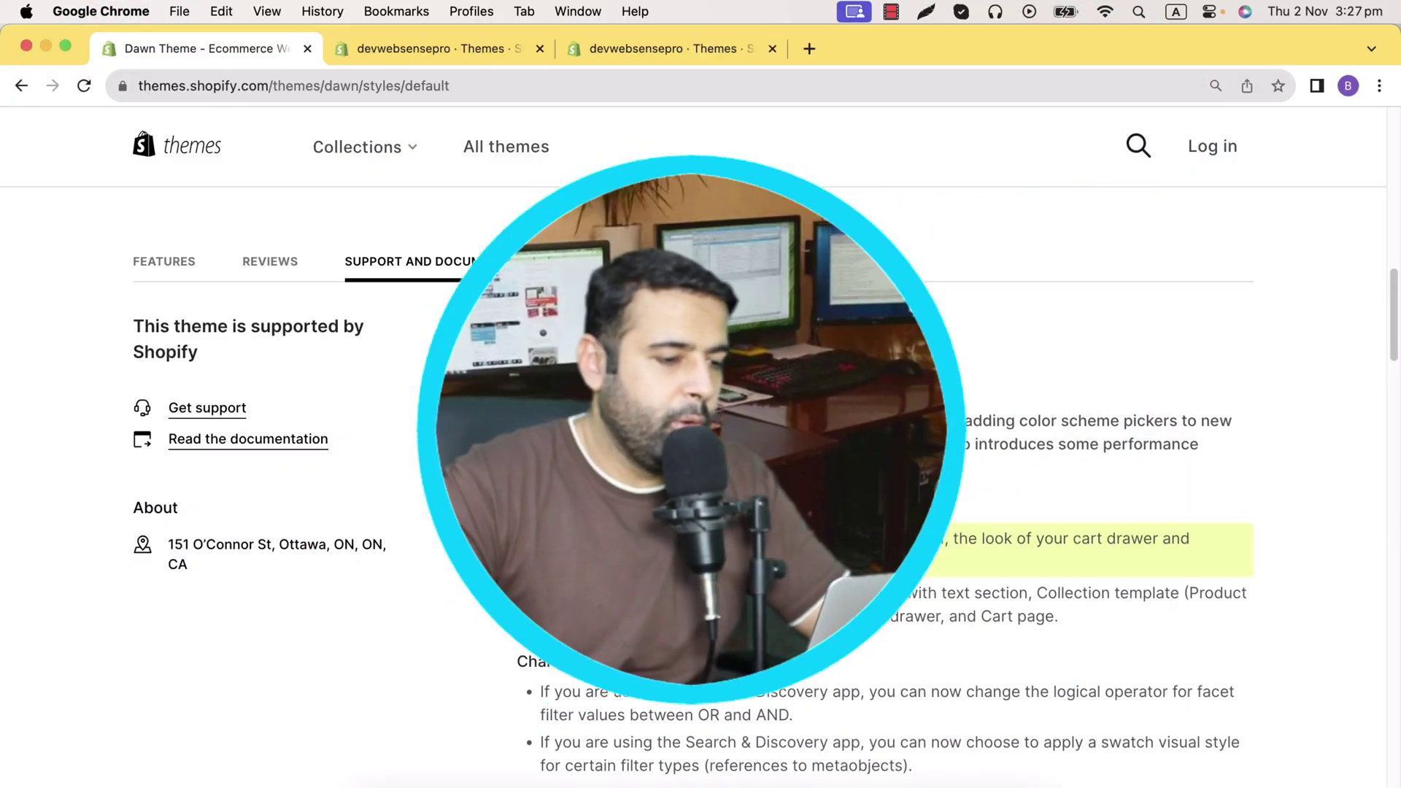
# Step: View the Dawn 12.0.0 release notes, then check the version details of the current Dawn theme in the store admin
pyautogui.scroll(-1, 965, 558)
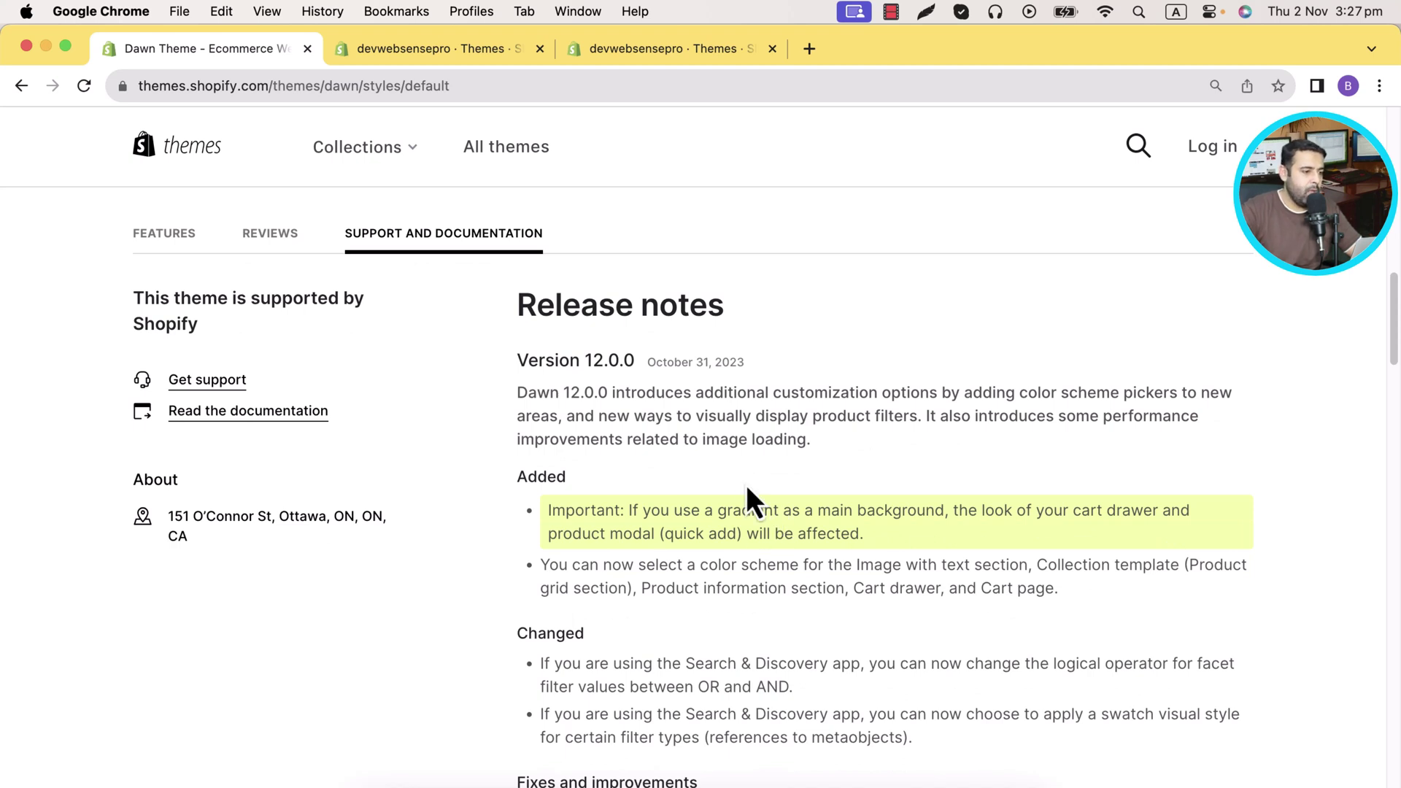
pyautogui.click(436, 49)
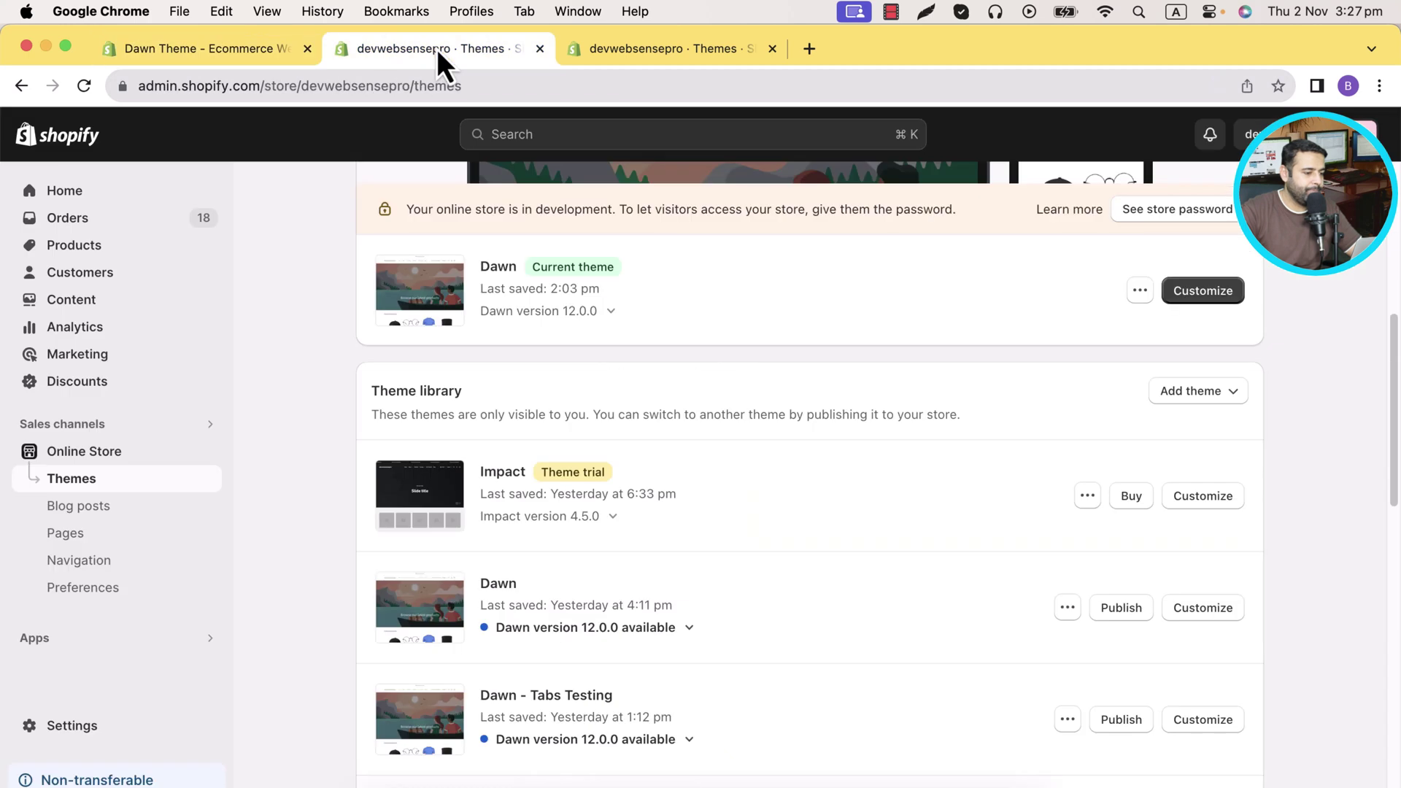
pyautogui.click(613, 319)
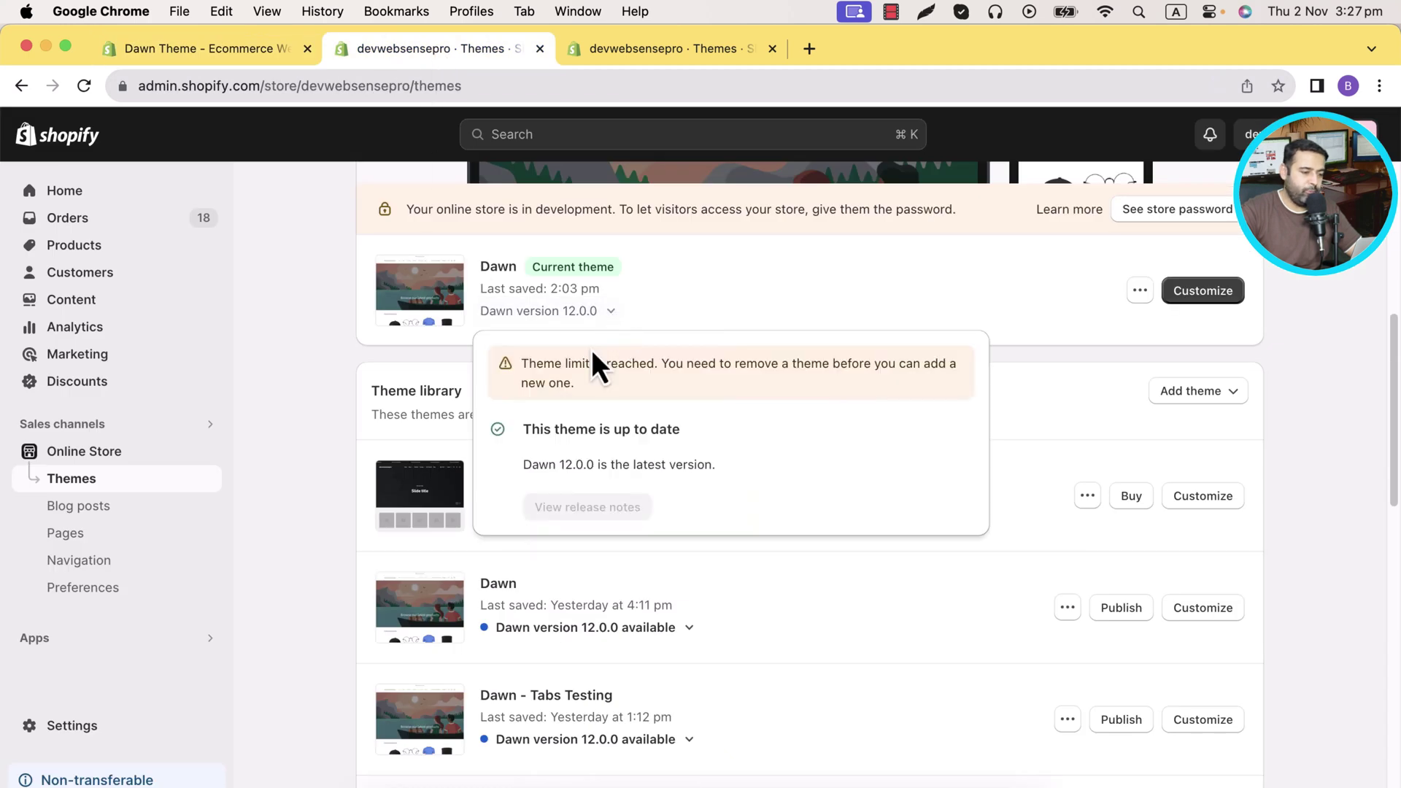
pyautogui.click(1386, 537)
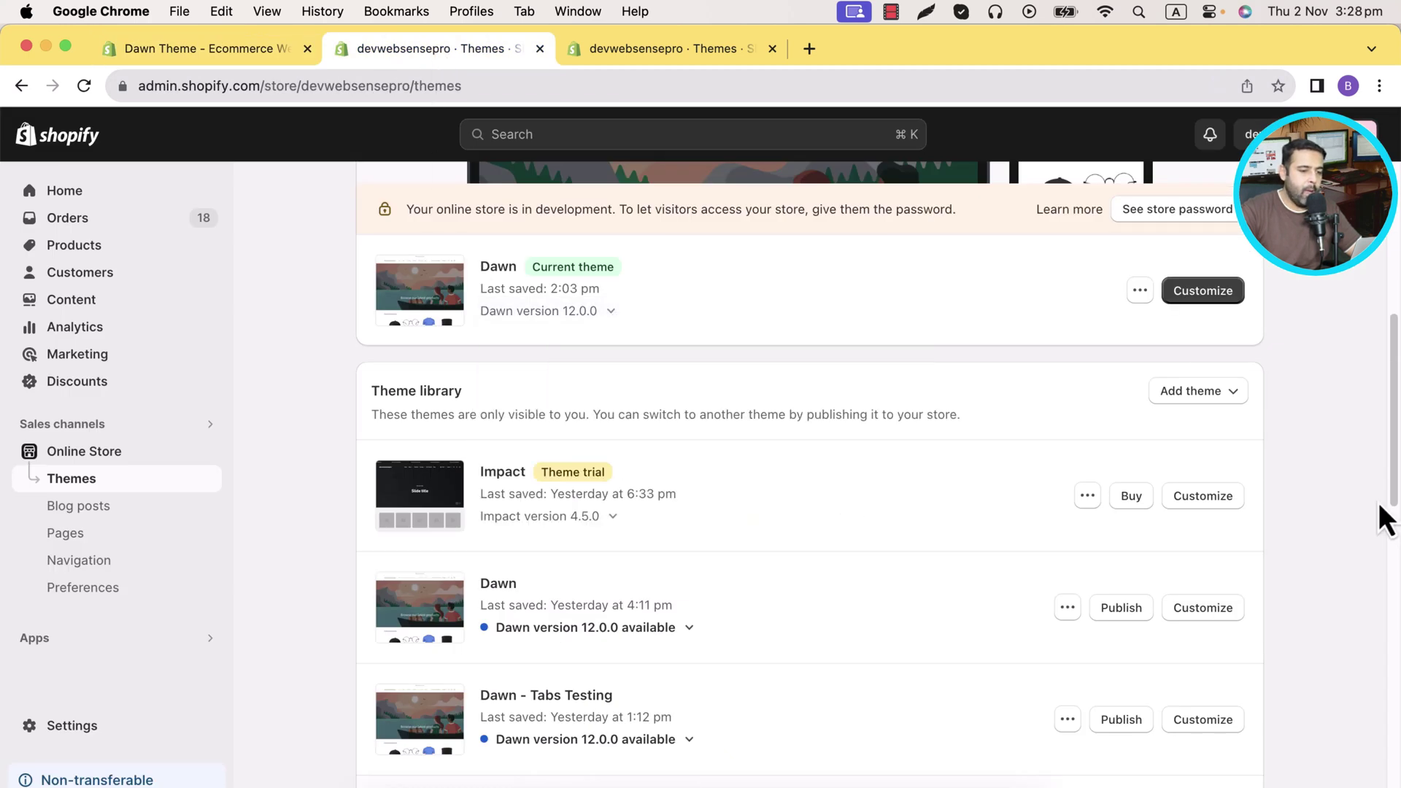
# Step: Open the current Dawn theme in the theme editor and load the Default product template
pyautogui.scroll(3, 1341, 515)
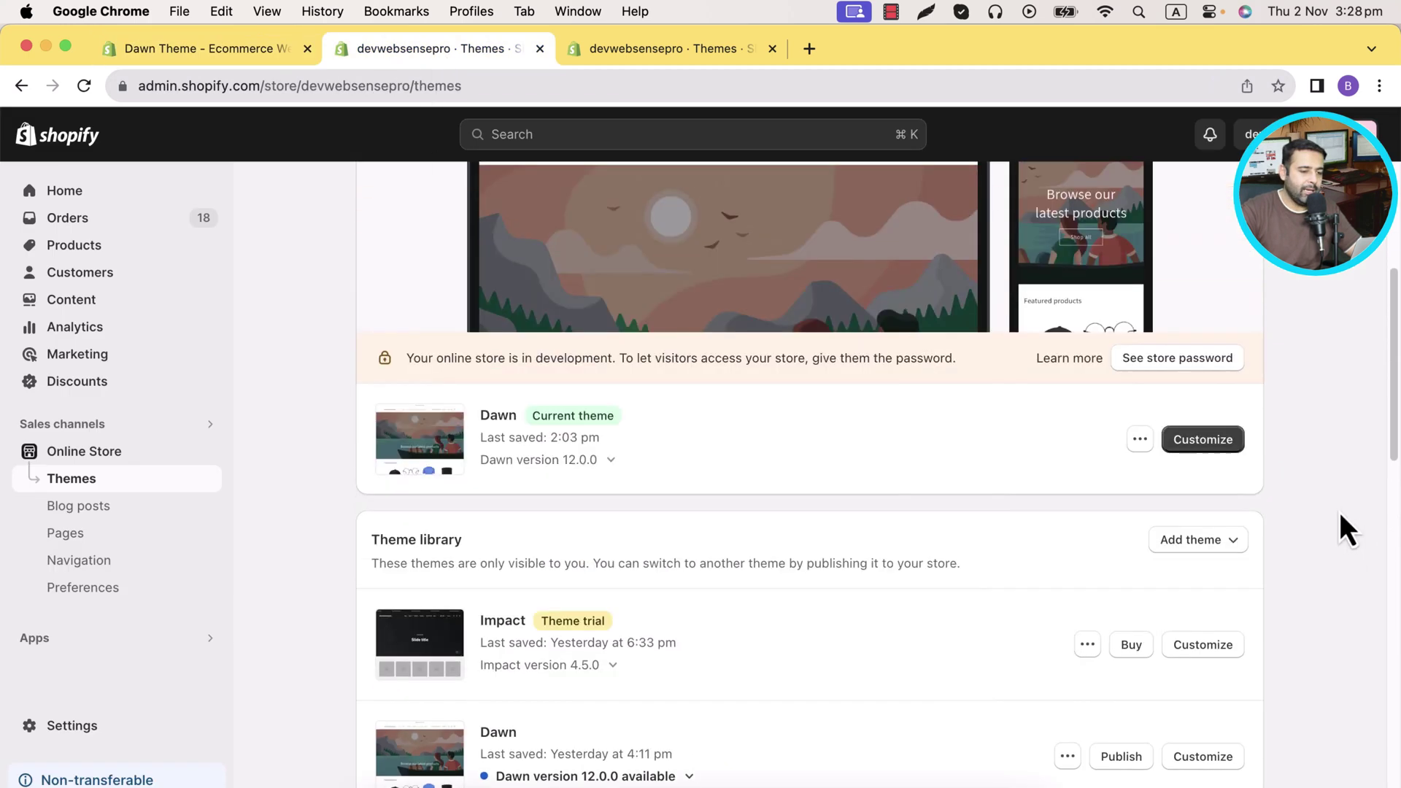
pyautogui.click(1200, 456)
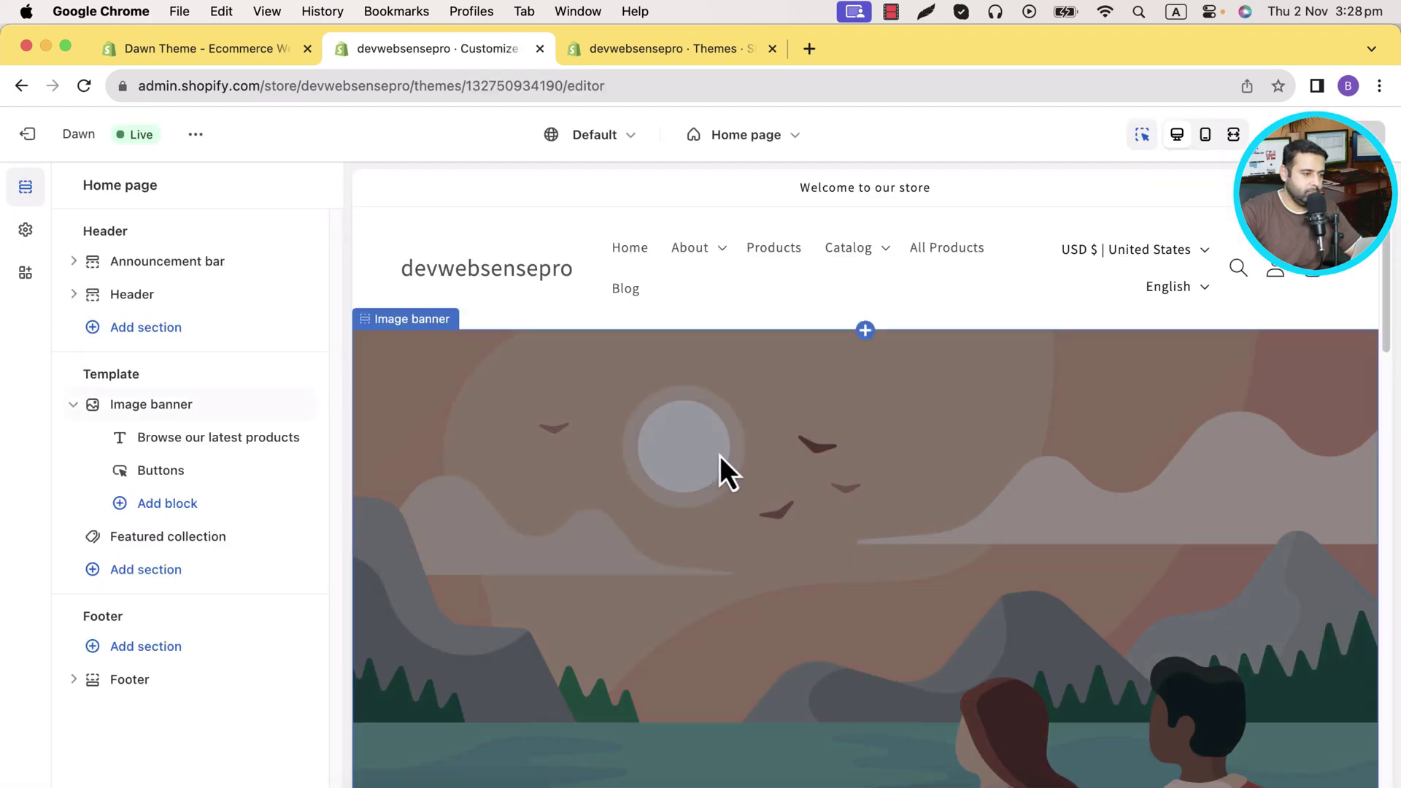
pyautogui.moveTo(277, 410)
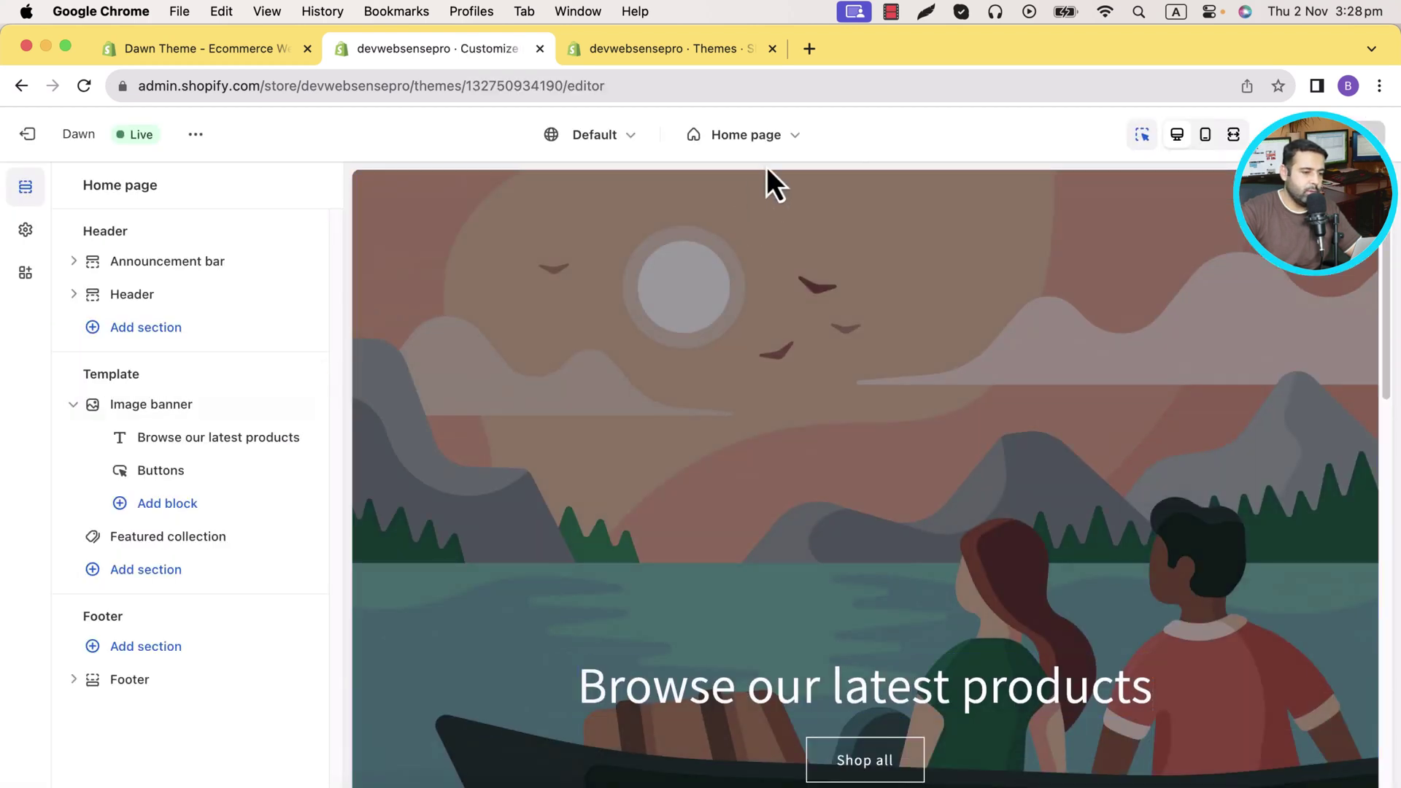
pyautogui.click(786, 149)
pyautogui.click(769, 274)
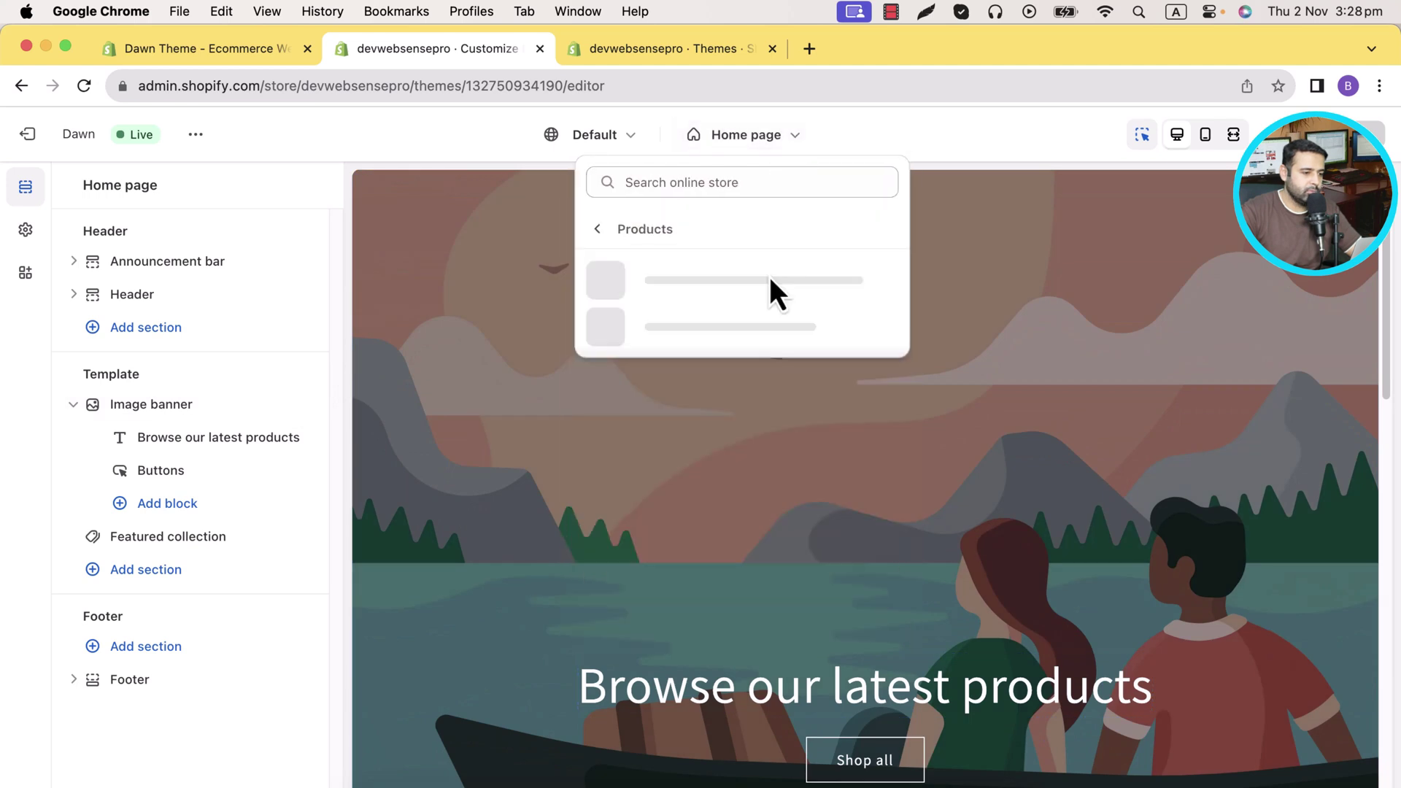
pyautogui.click(763, 296)
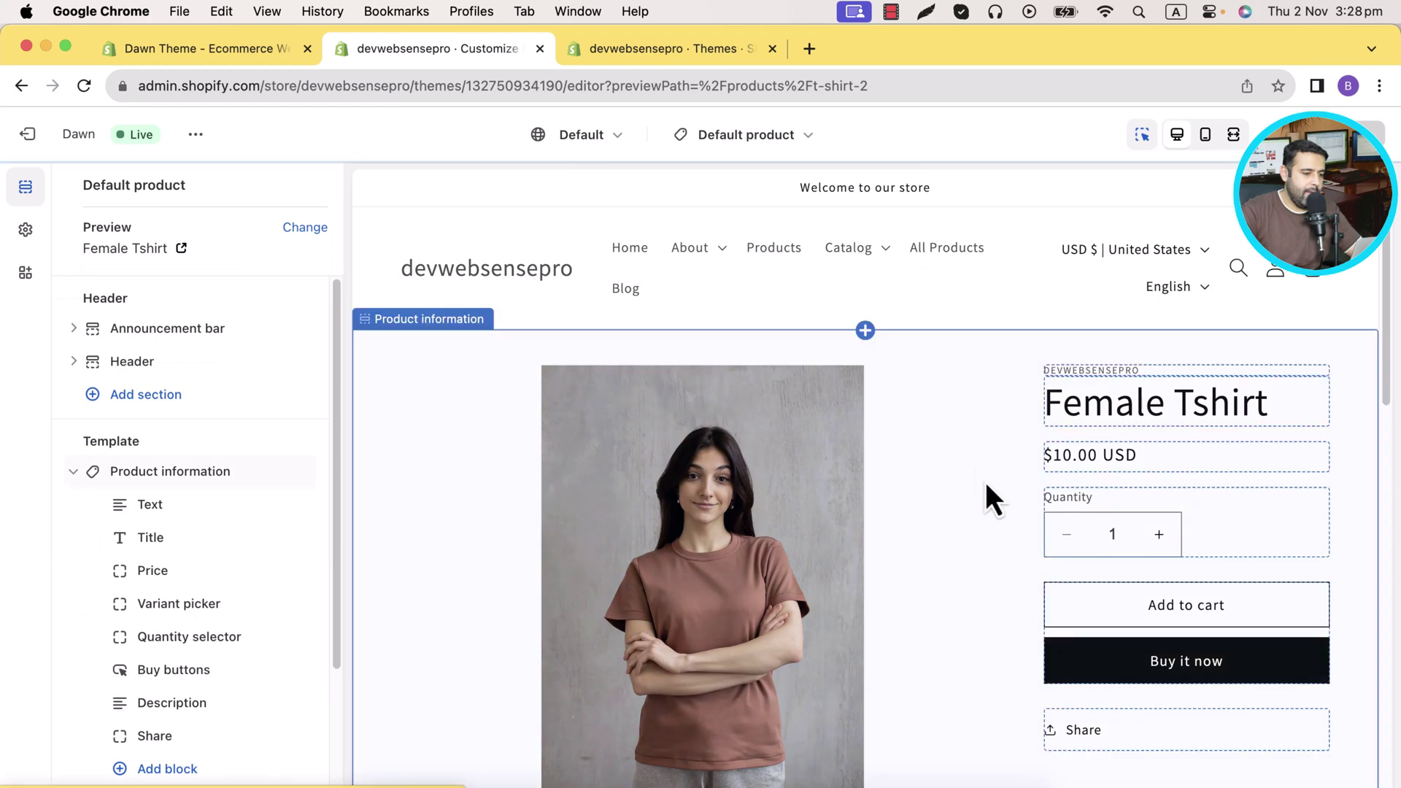
# Step: Try Scheme 4 on the Product information section, then set its color scheme to Scheme 3
pyautogui.click(432, 327)
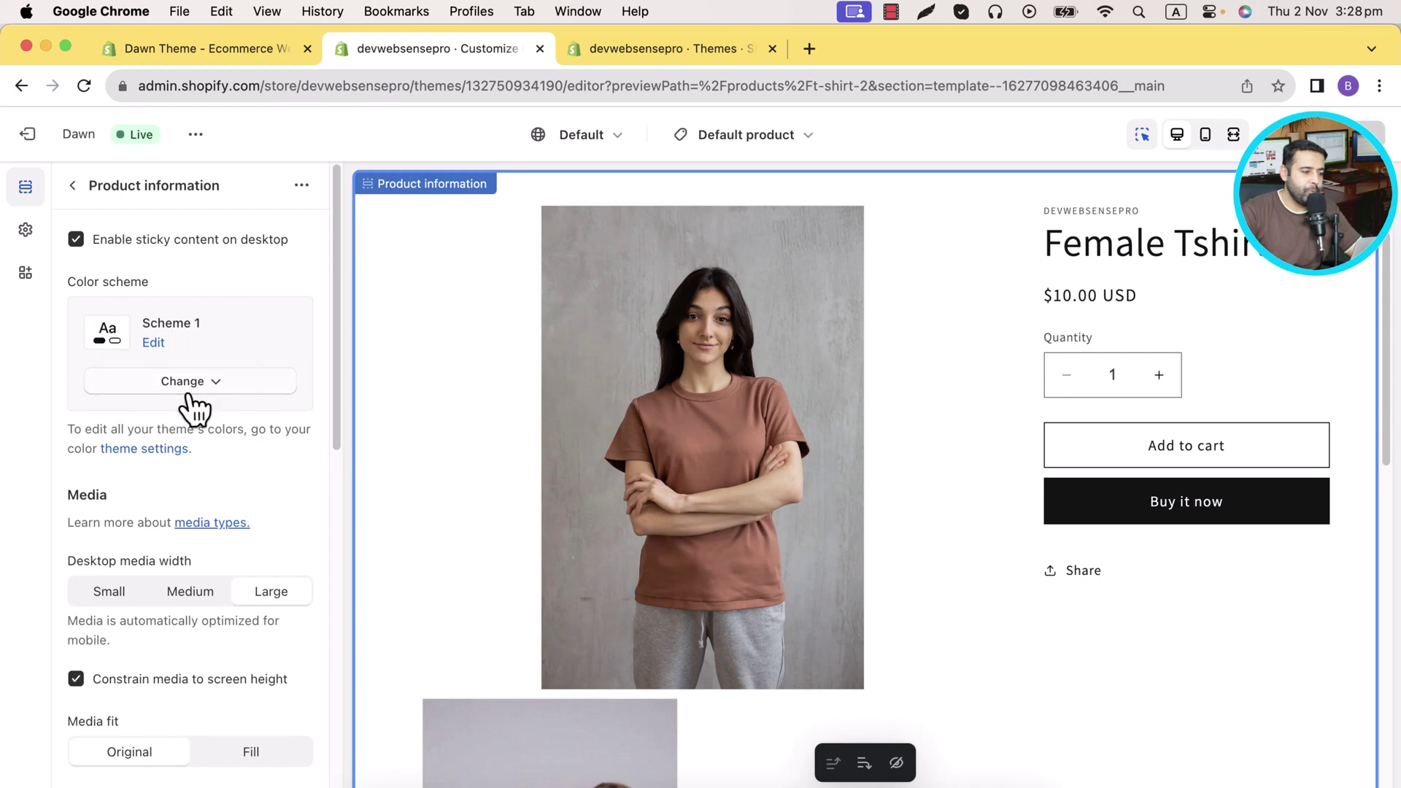
pyautogui.click(227, 388)
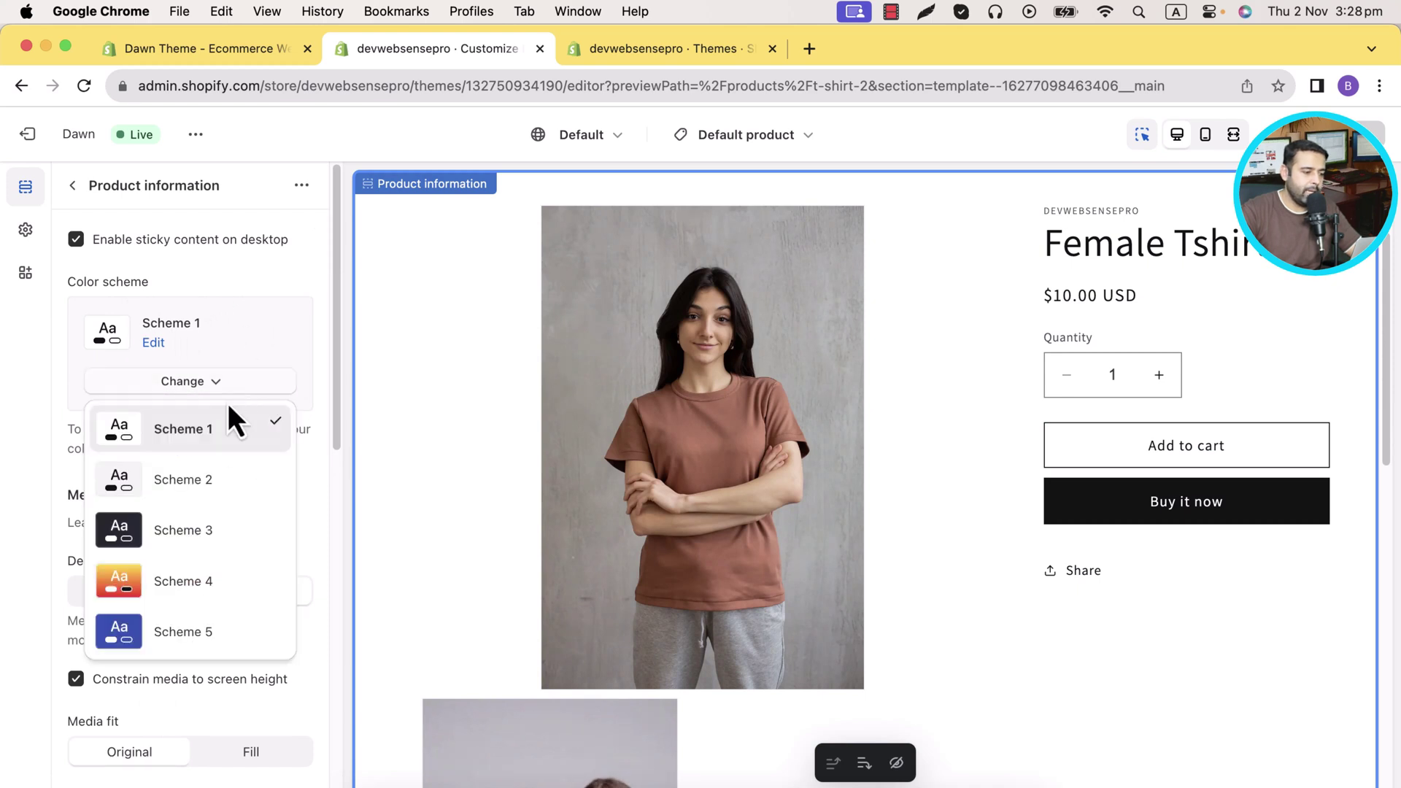
pyautogui.click(238, 578)
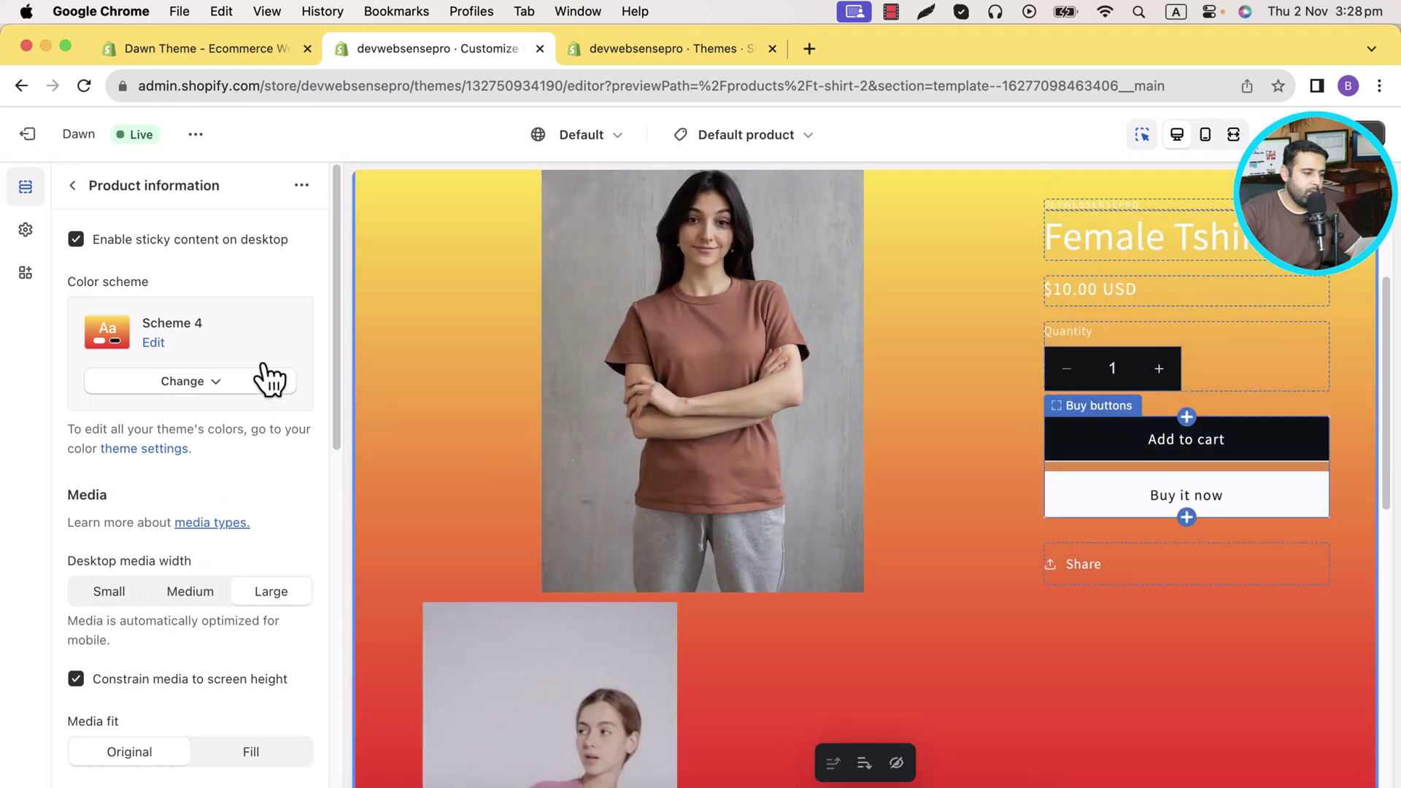
pyautogui.click(235, 384)
pyautogui.click(232, 530)
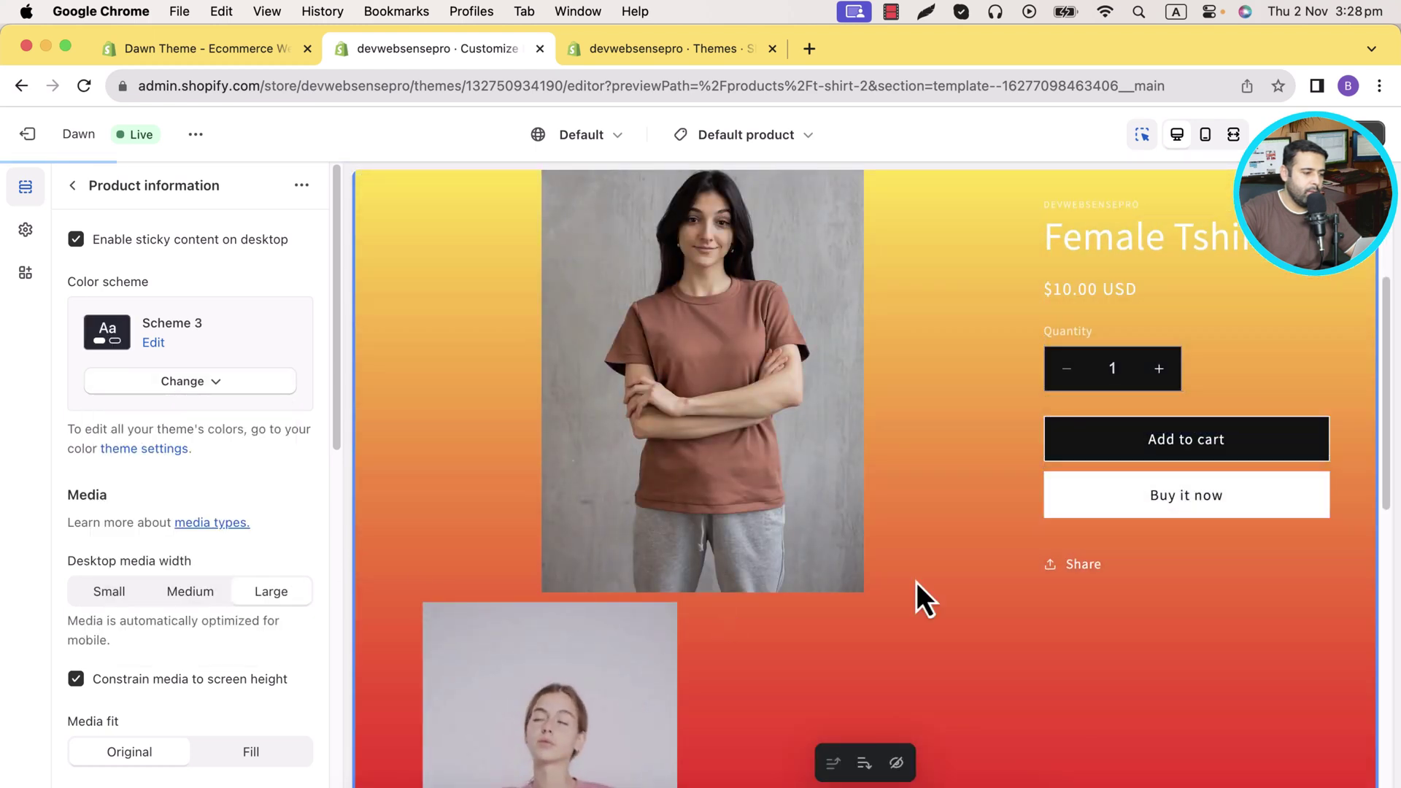
pyautogui.click(172, 391)
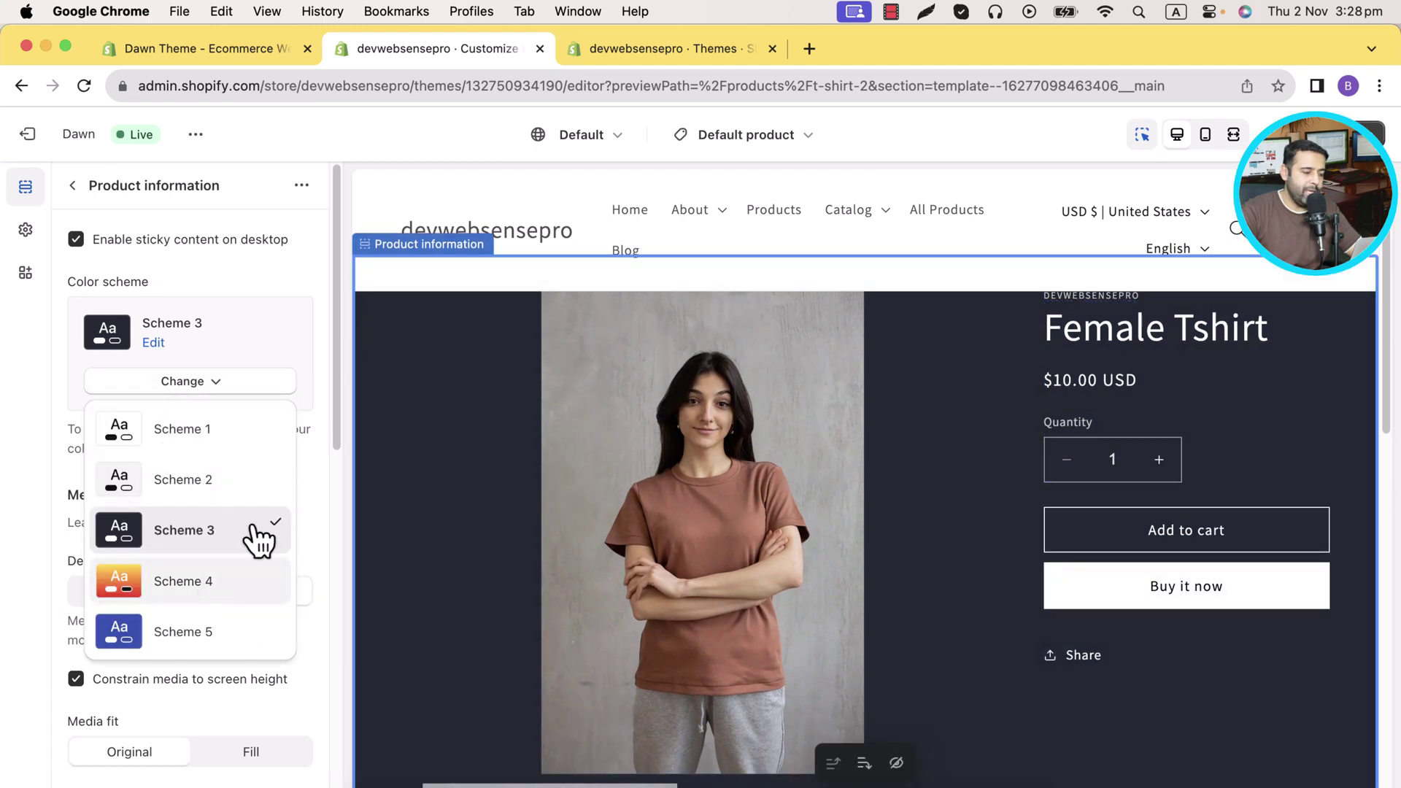
# Step: Inspect the background gradient option of Scheme 3 in the theme's color settings, then return to the scheme list
pyautogui.click(26, 230)
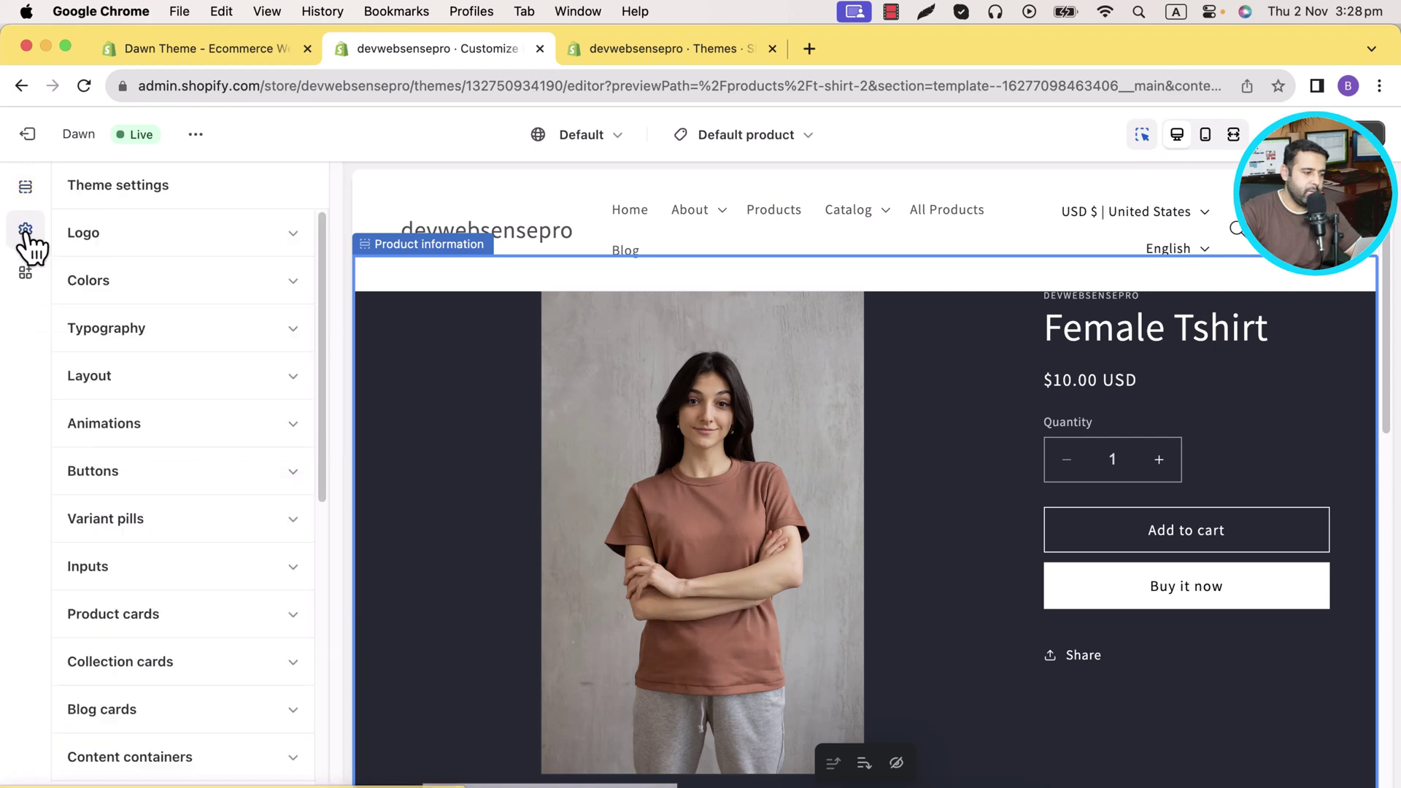
pyautogui.click(297, 288)
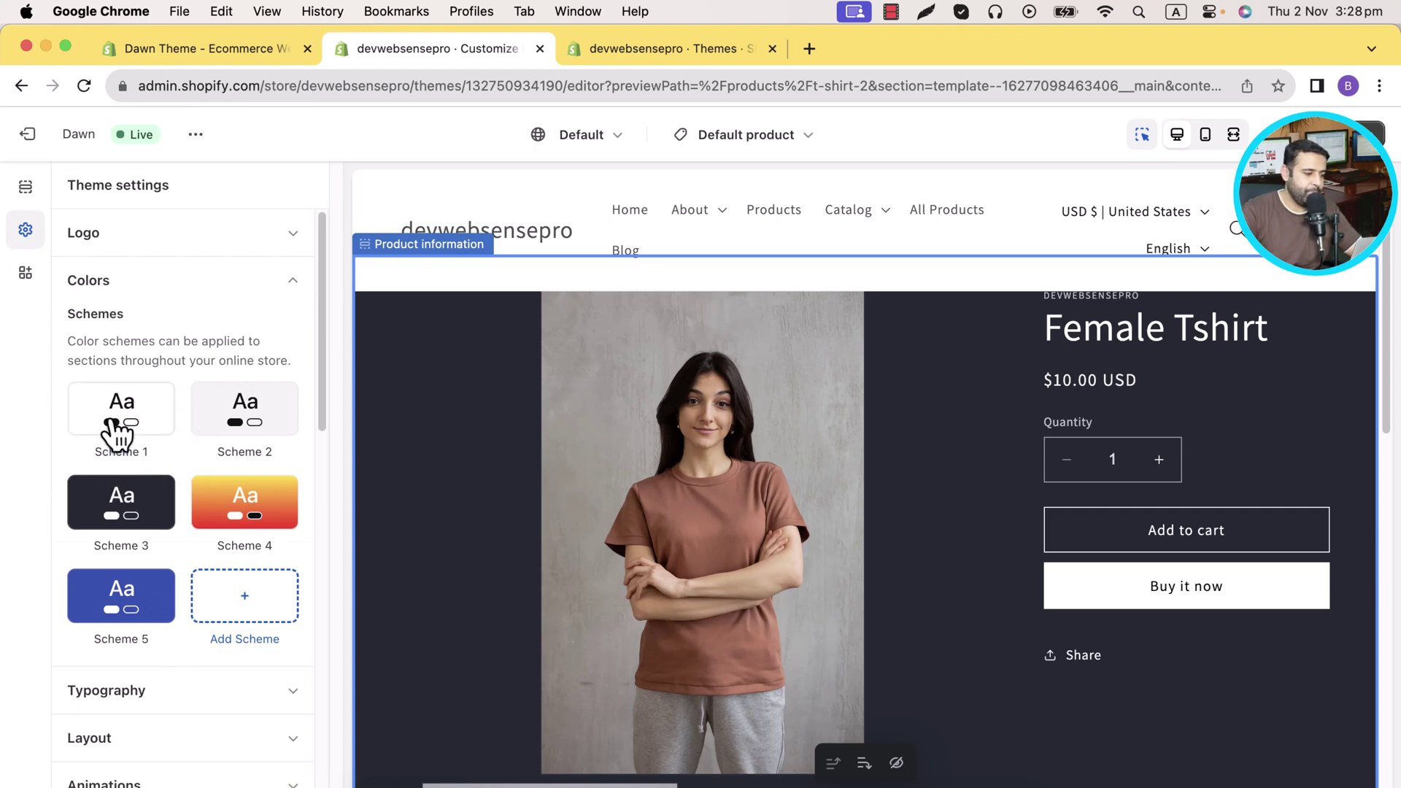
pyautogui.click(132, 524)
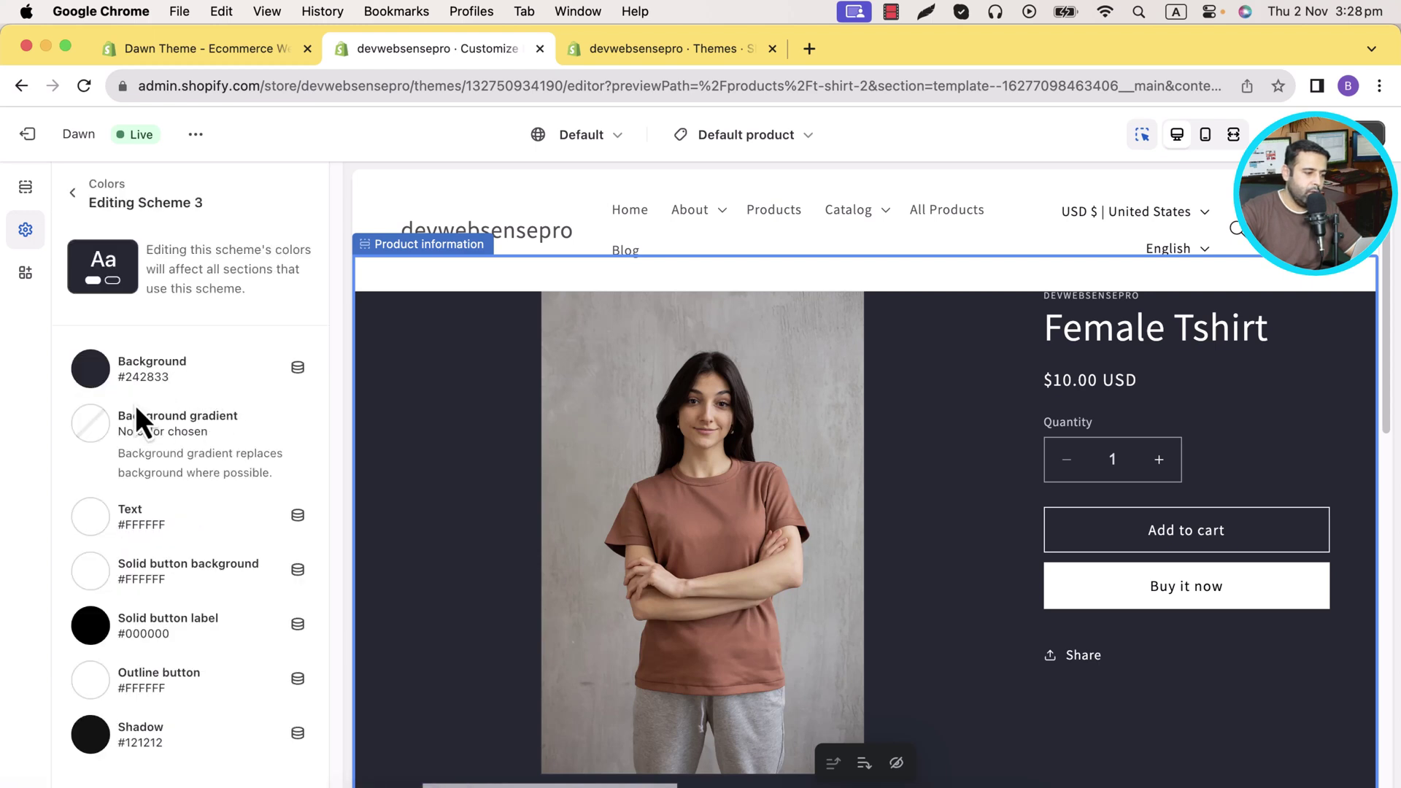
pyautogui.moveTo(120, 422); pyautogui.dragTo(252, 468)
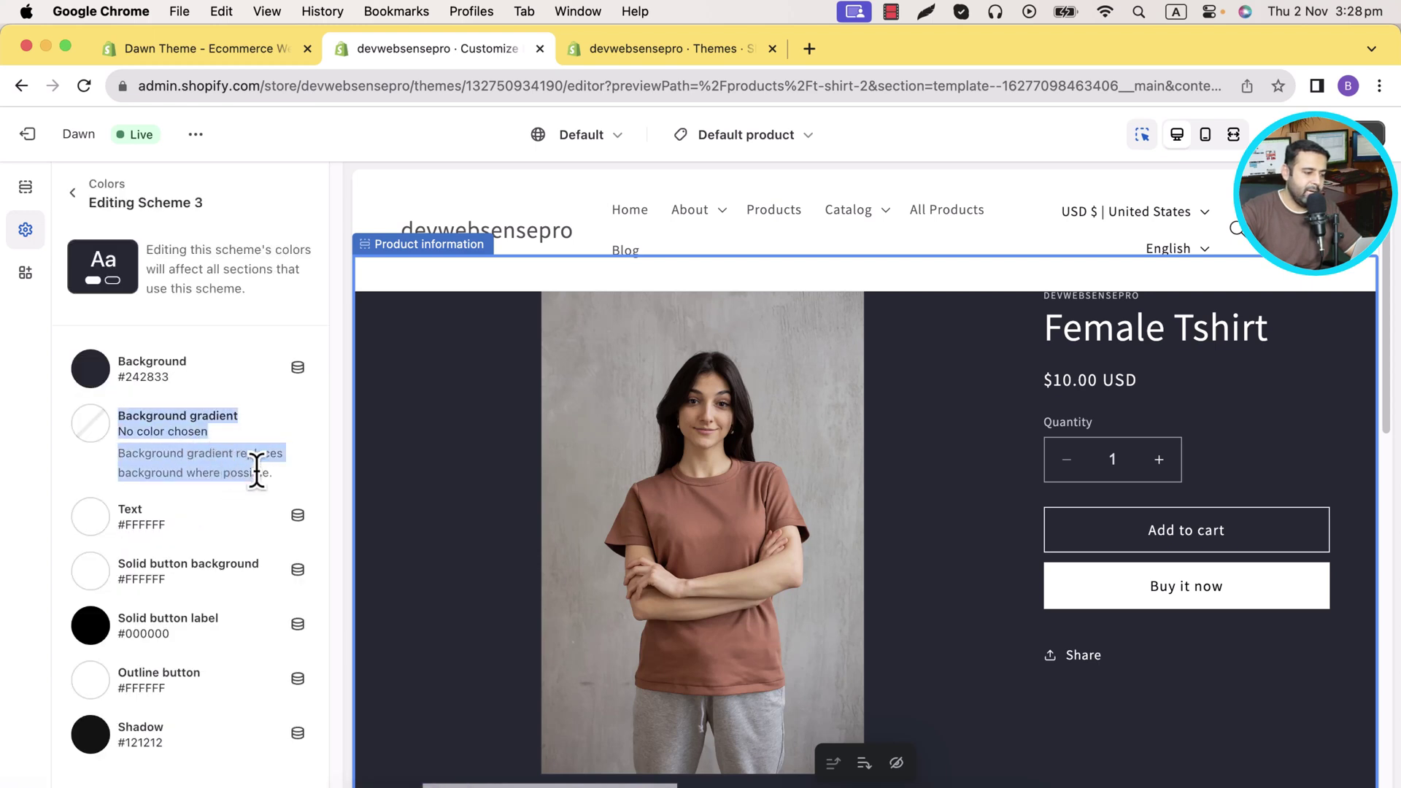
pyautogui.click(74, 194)
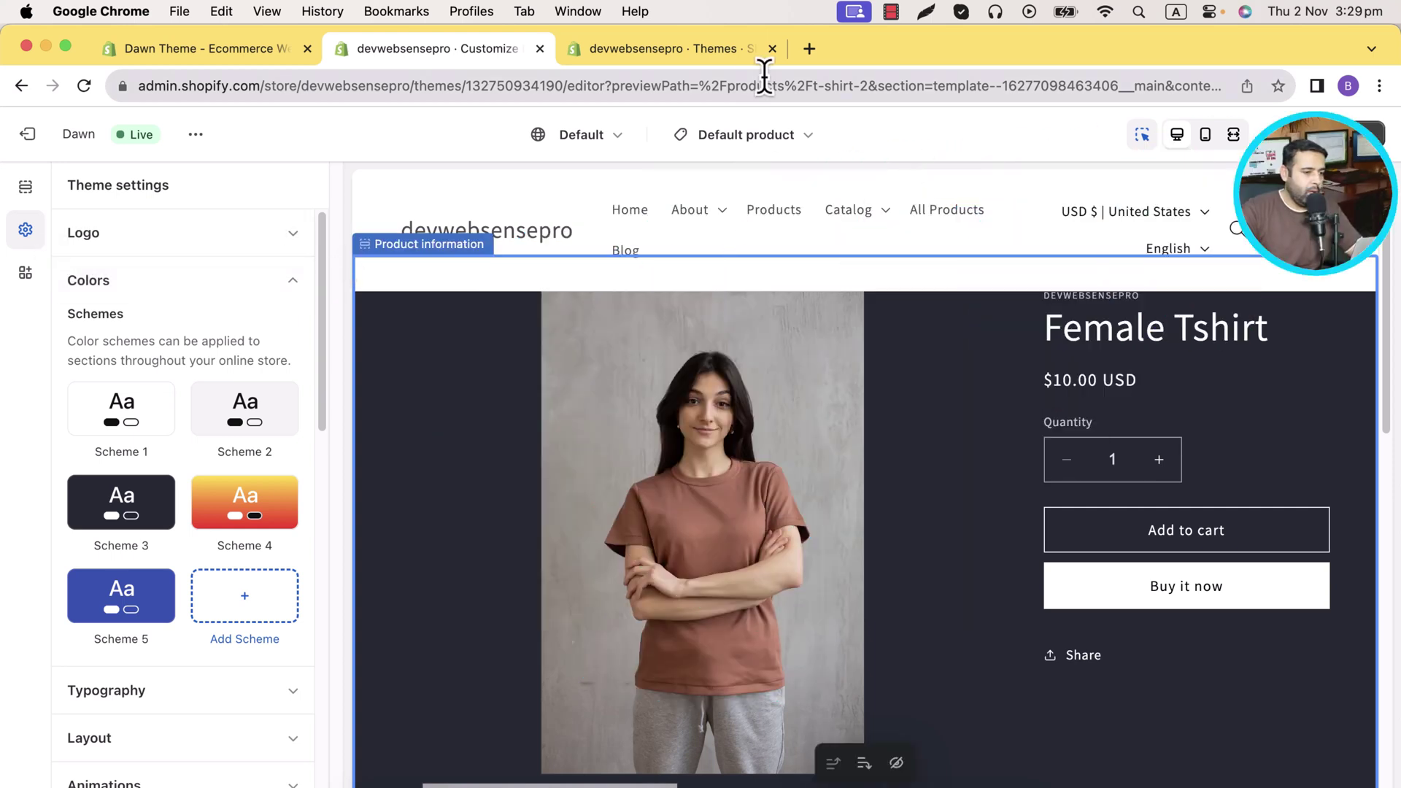
# Step: Check the current version of the unpublished Dawn theme listed below Impact in the theme library
pyautogui.click(712, 57)
pyautogui.scroll(-4, 1232, 292)
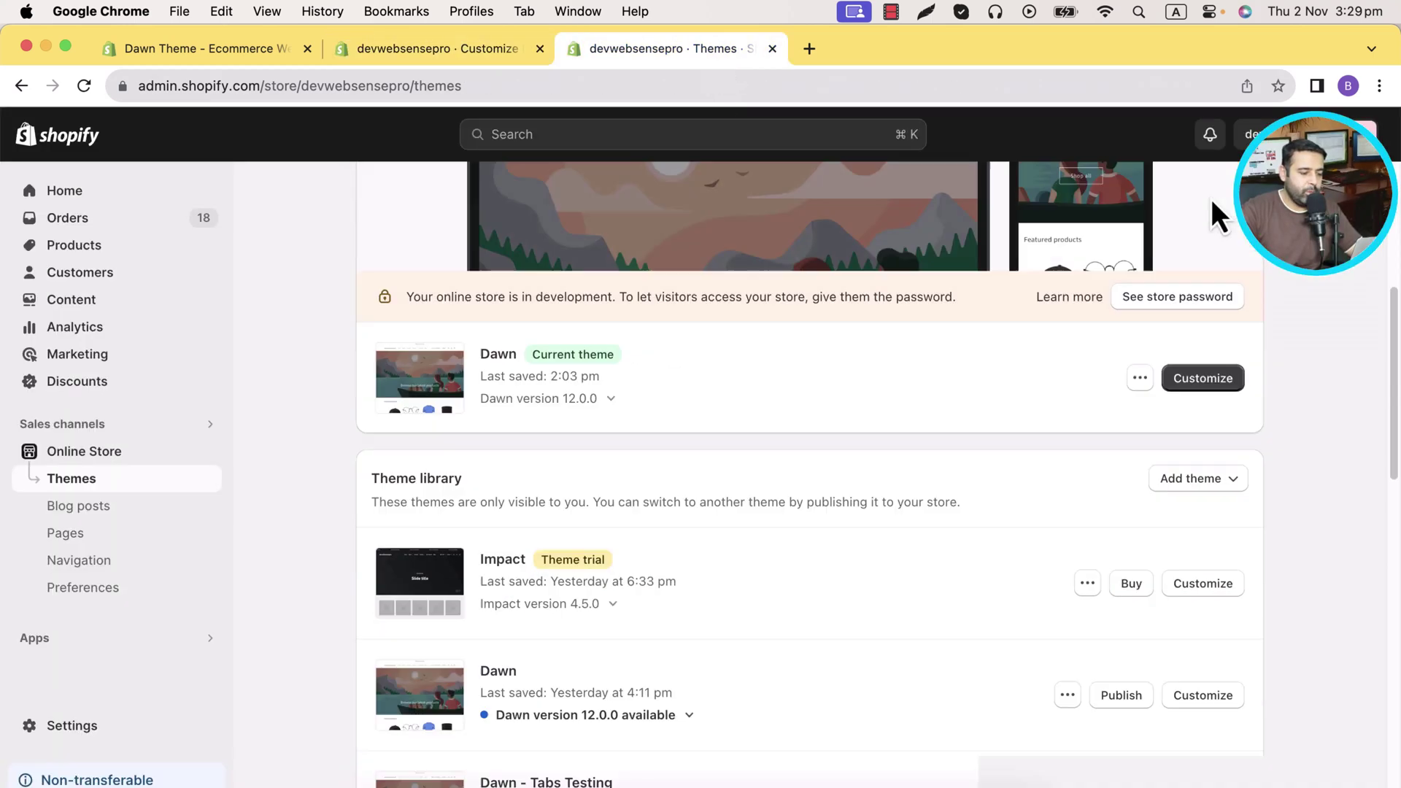
pyautogui.scroll(-5, 1212, 201)
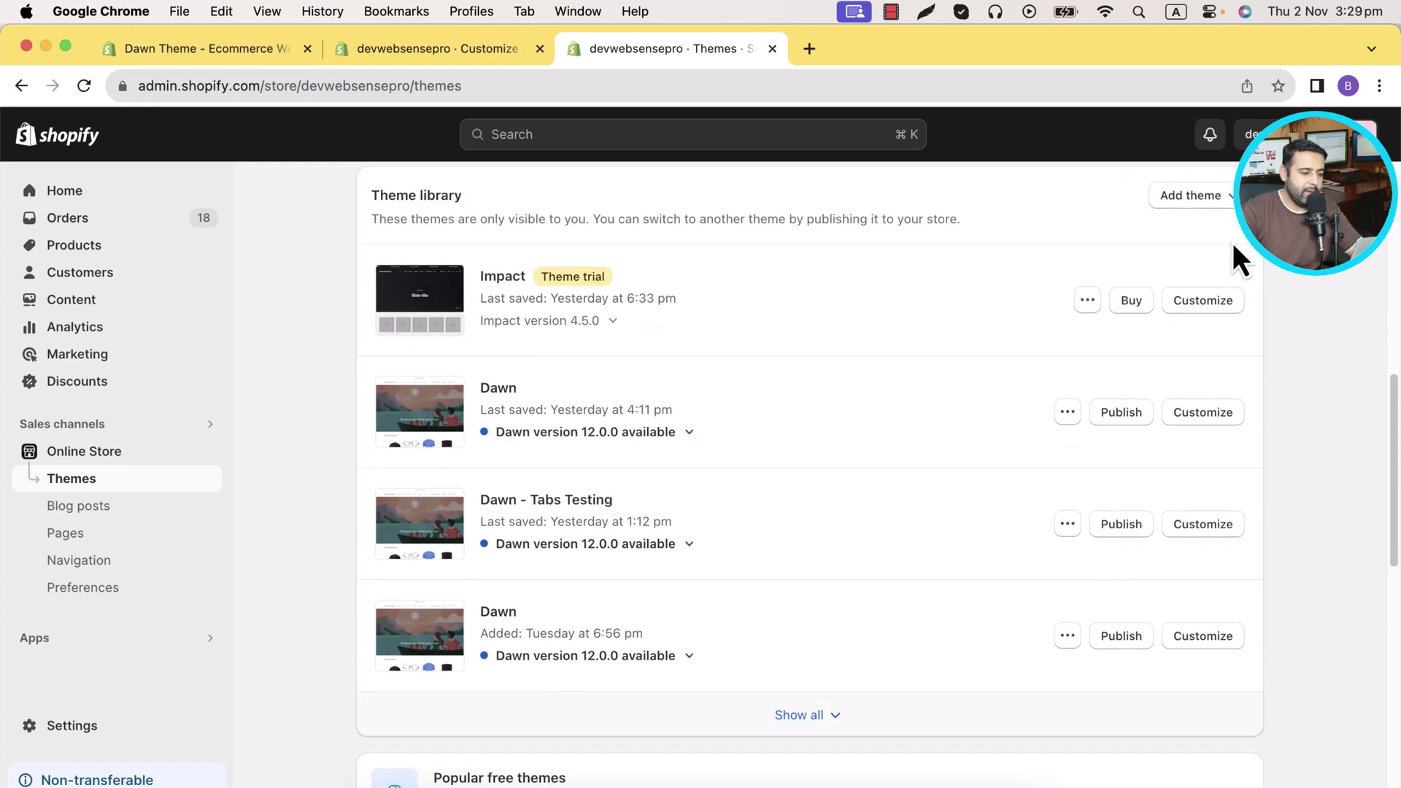
pyautogui.click(693, 432)
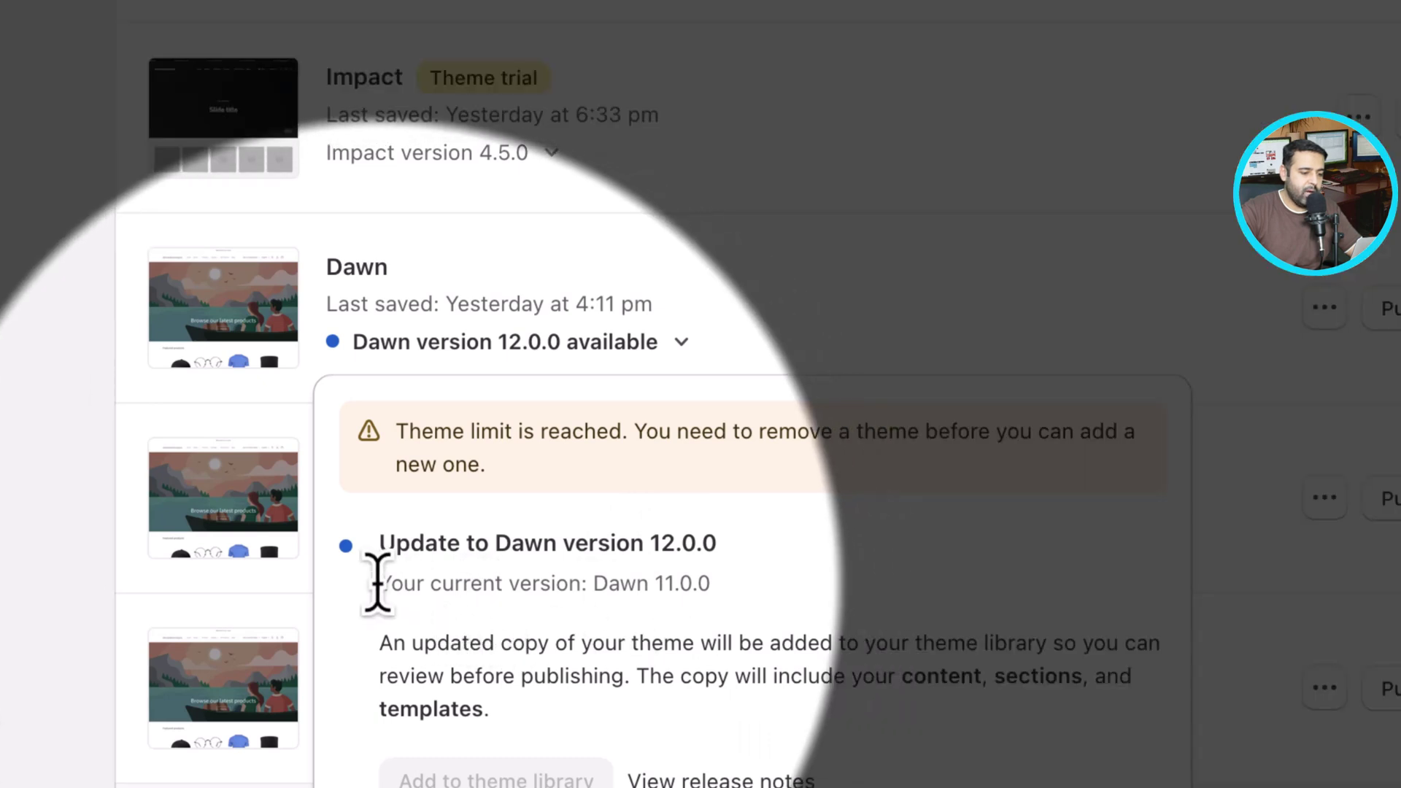
pyautogui.moveTo(377, 582); pyautogui.dragTo(733, 595)
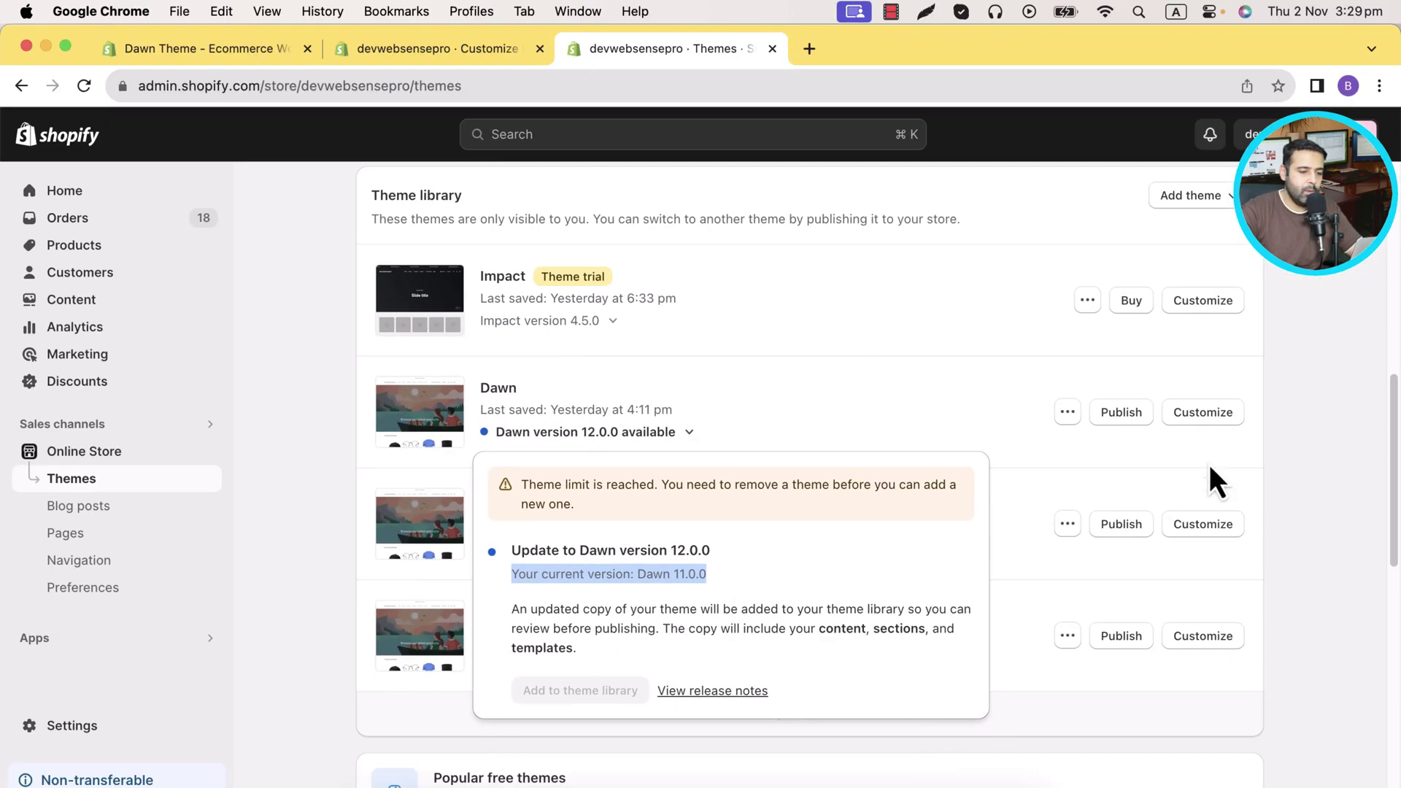
pyautogui.click(1211, 467)
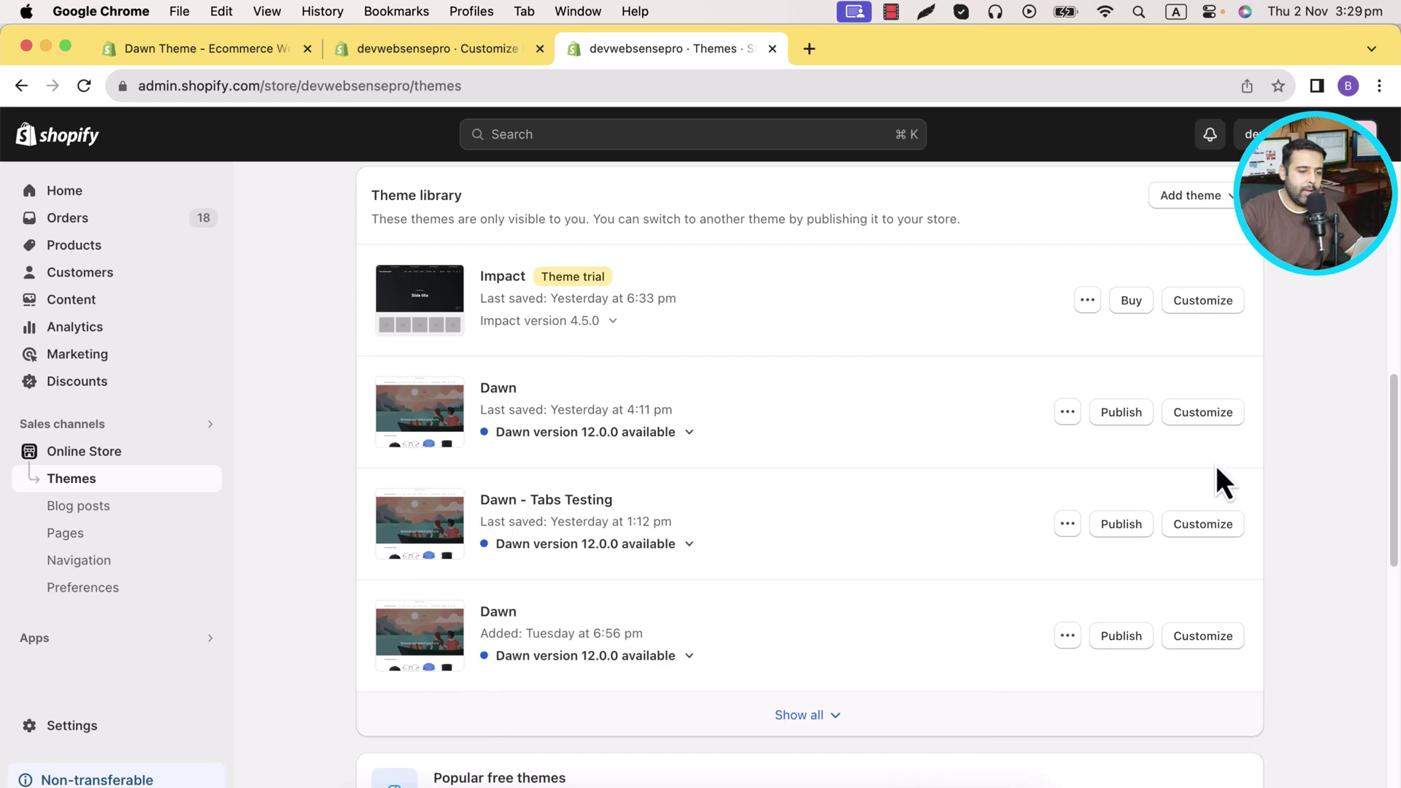
# Step: Open the draft Dawn theme's Default product template in the editor and view the Product information section's settings
pyautogui.click(1200, 413)
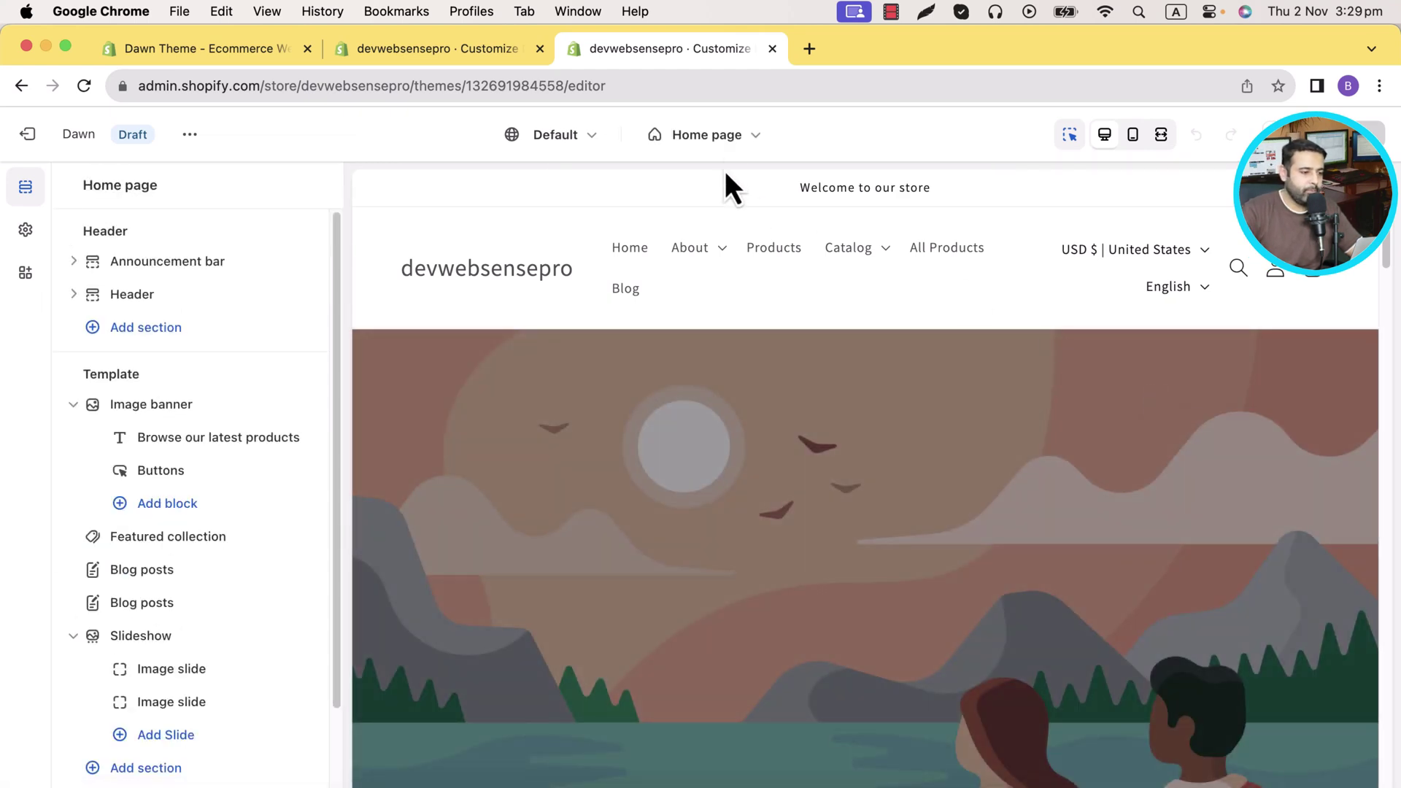
pyautogui.click(734, 142)
pyautogui.click(734, 281)
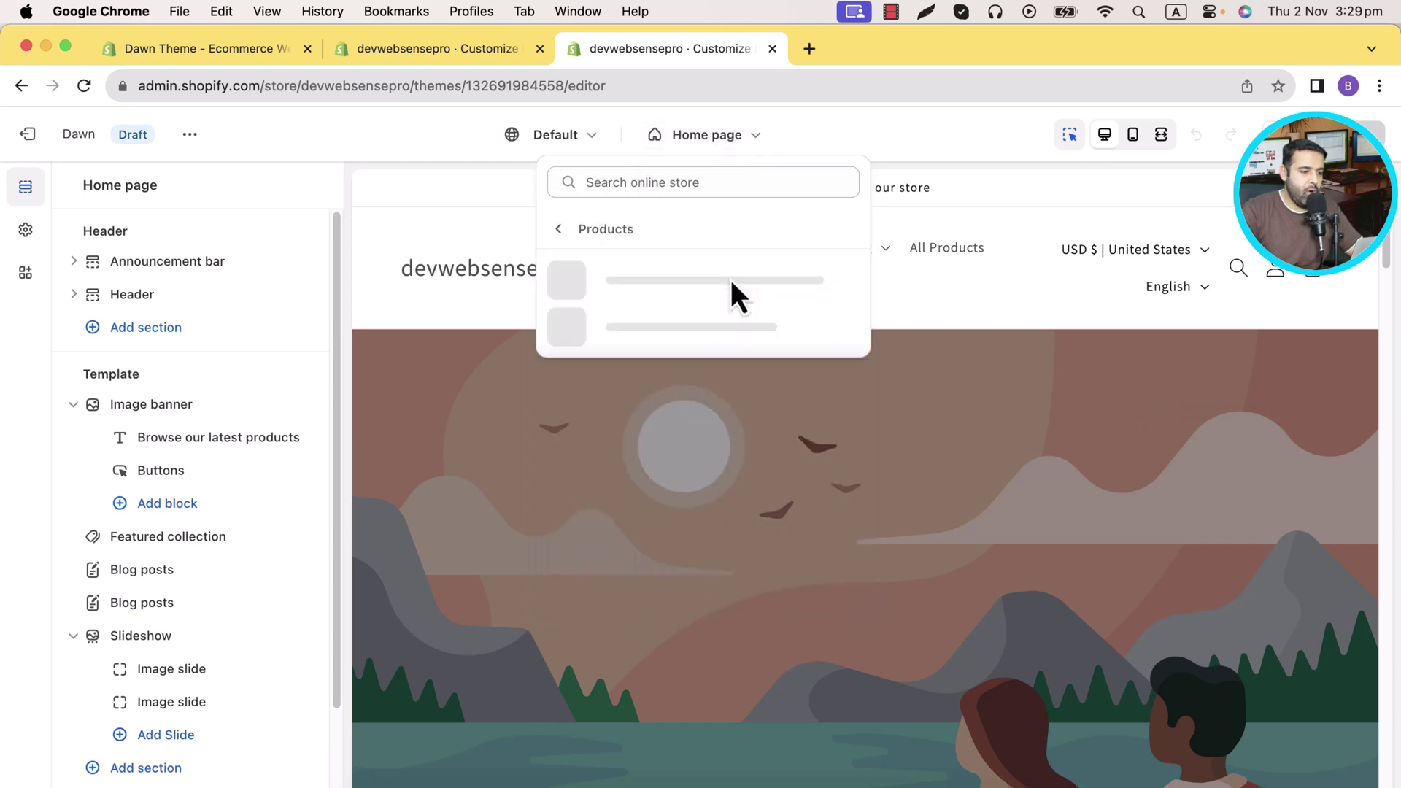
pyautogui.click(733, 272)
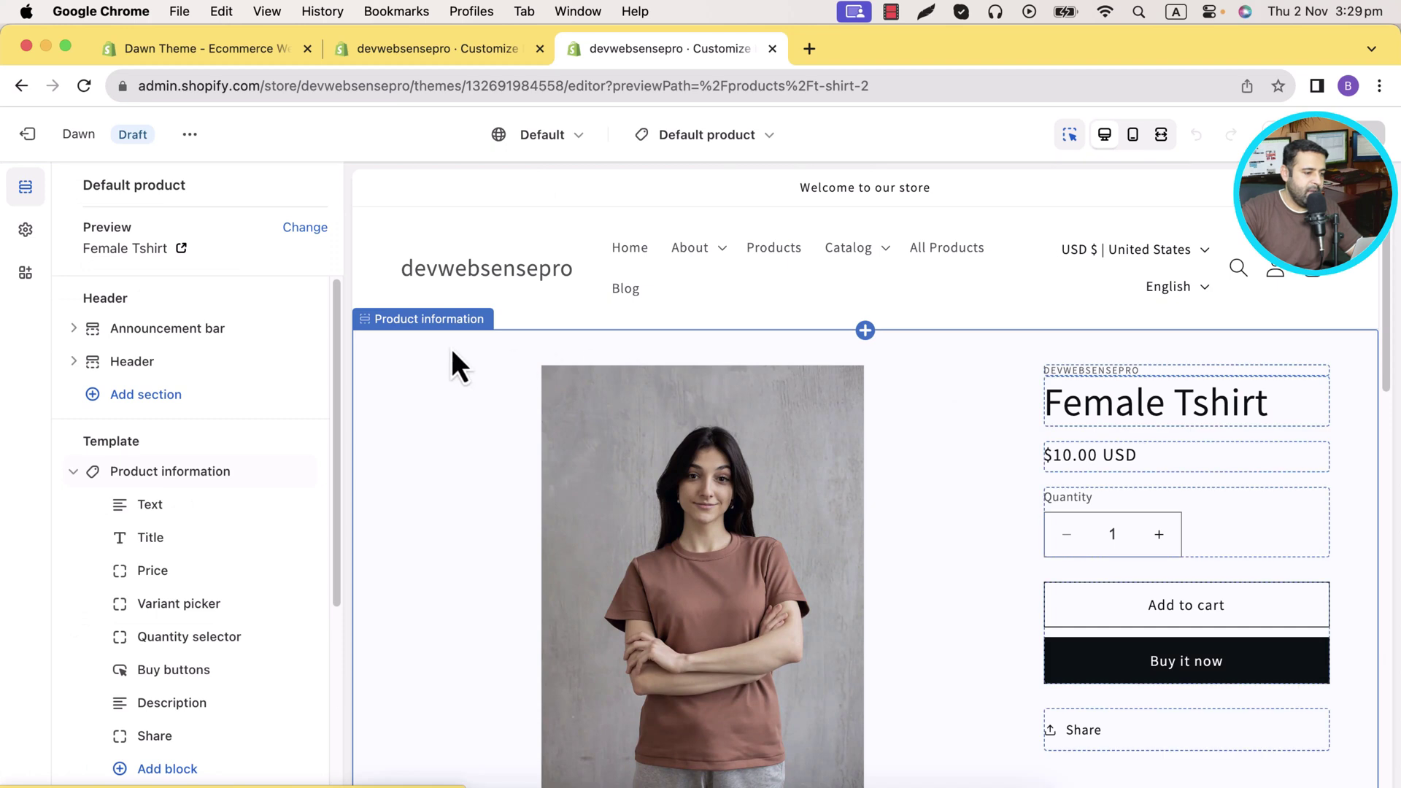
pyautogui.click(441, 326)
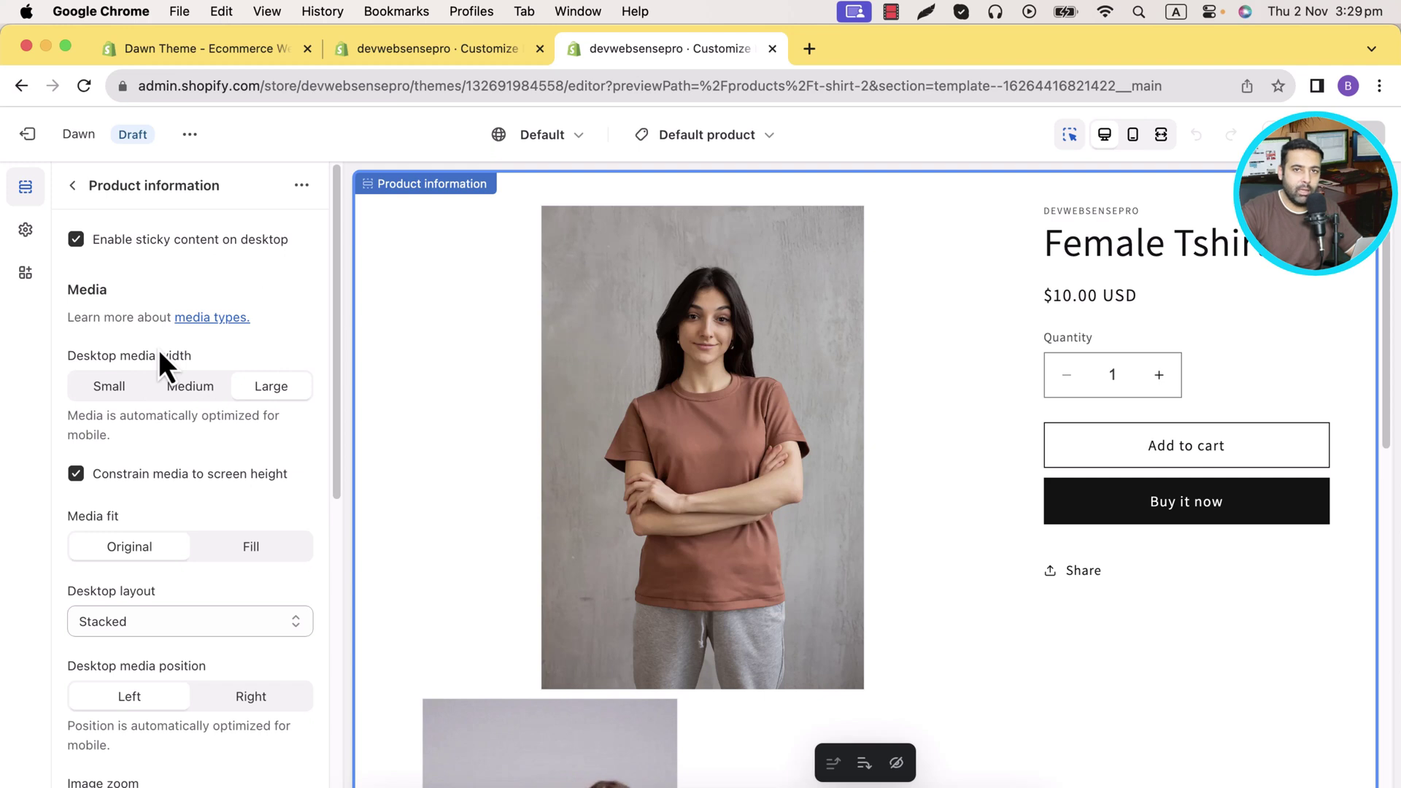
# Step: Read the gradient warning and the areas with selectable color schemes in the Dawn 12.0.0 release notes
pyautogui.click(448, 52)
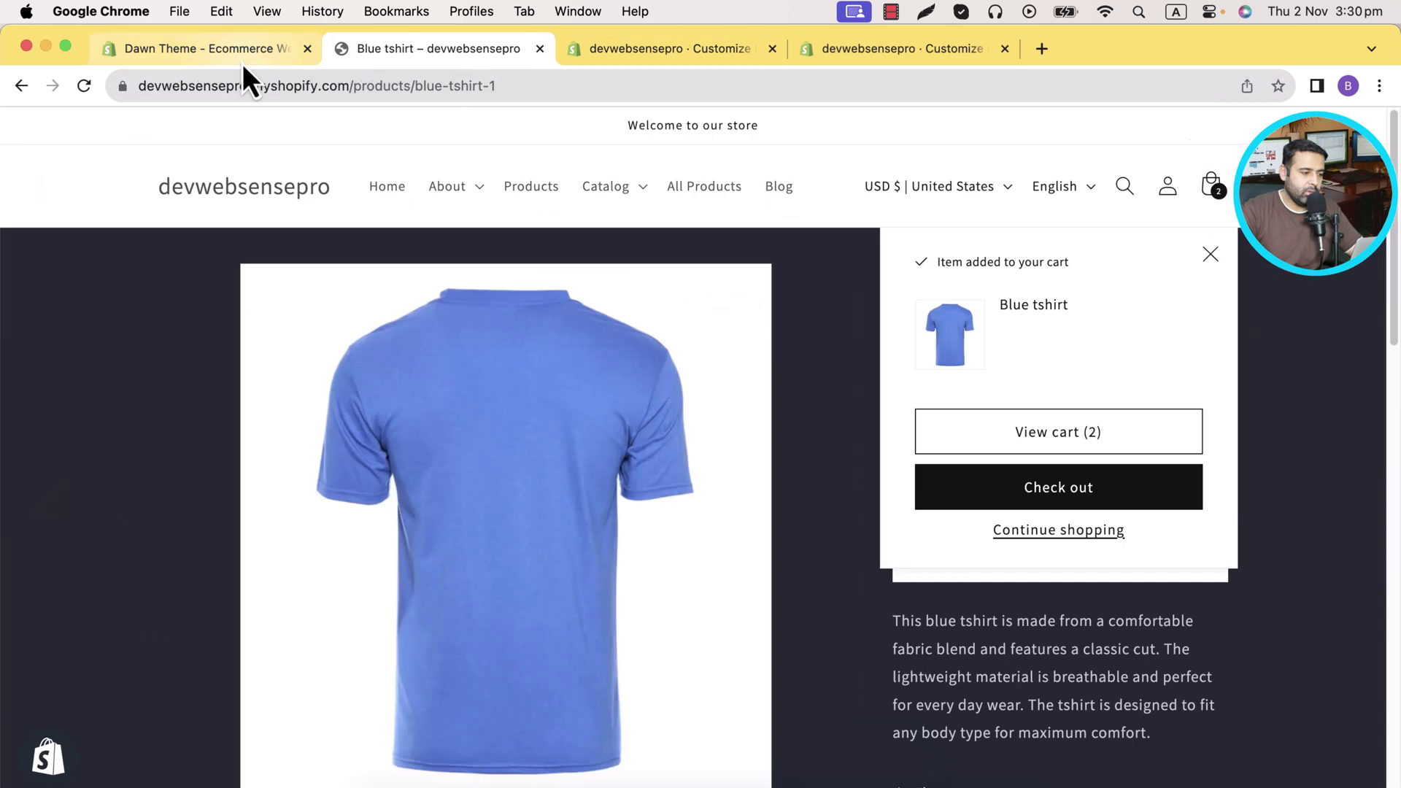
pyautogui.click(242, 61)
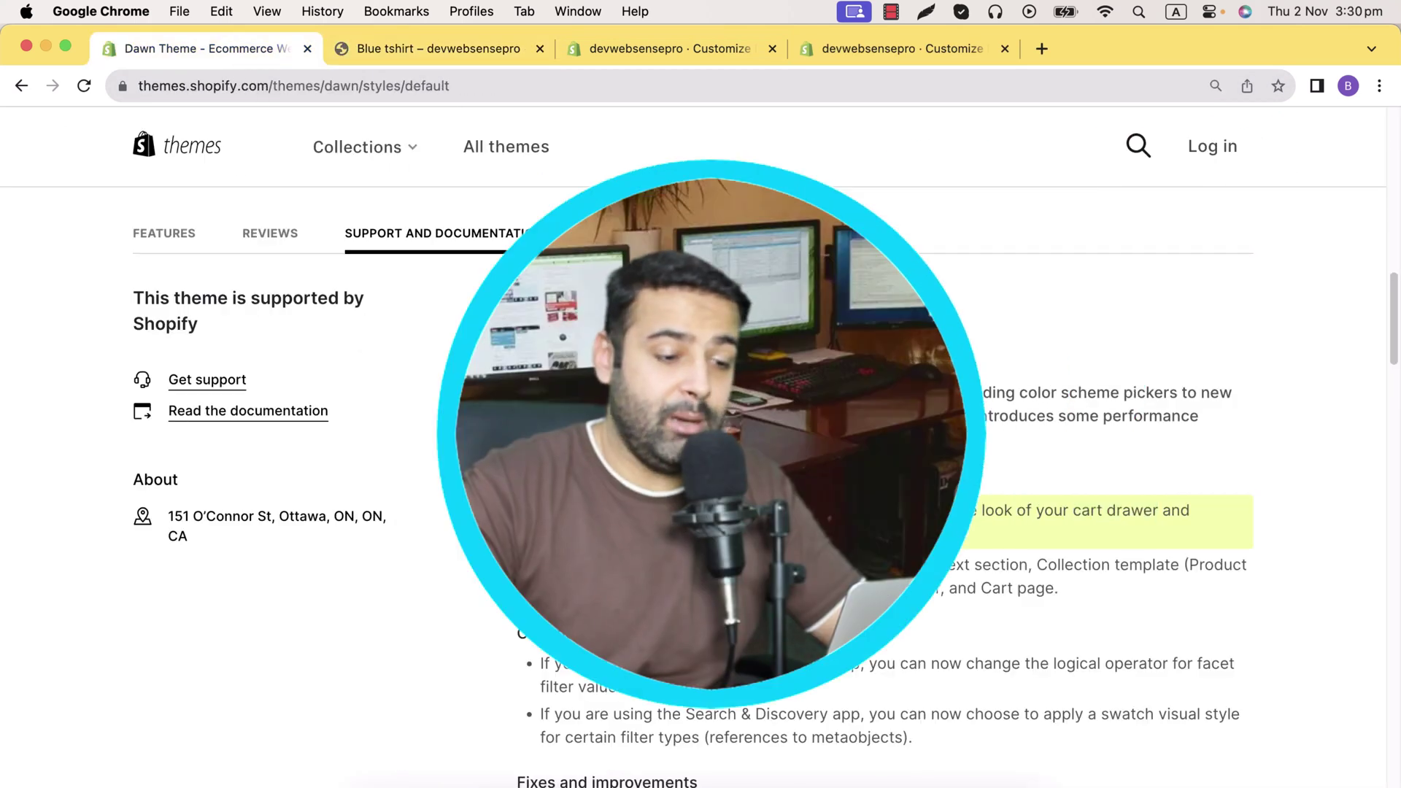
pyautogui.moveTo(730, 510); pyautogui.dragTo(1192, 511)
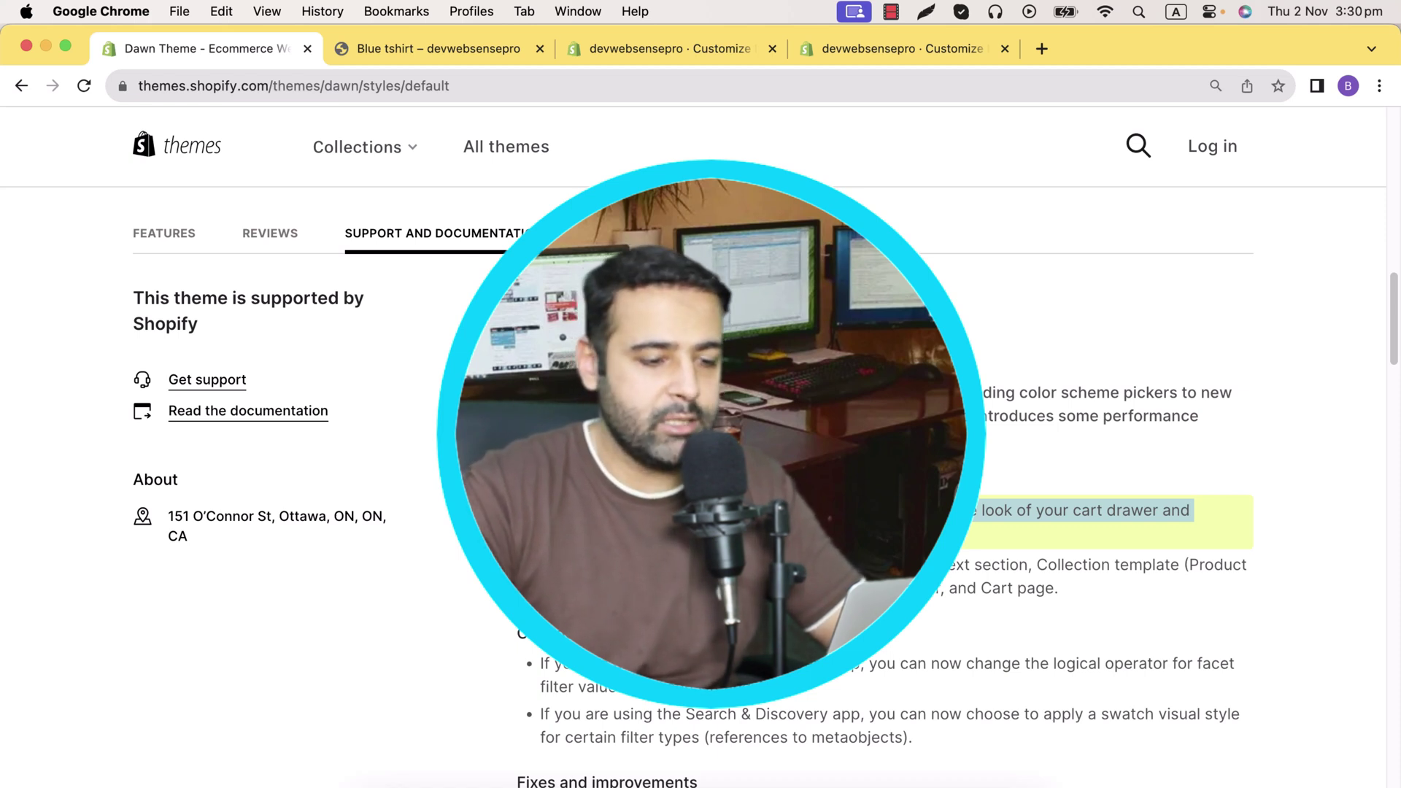
pyautogui.scroll(-1, 836, 452)
pyautogui.moveTo(1064, 576); pyautogui.dragTo(540, 546)
pyautogui.click(787, 555)
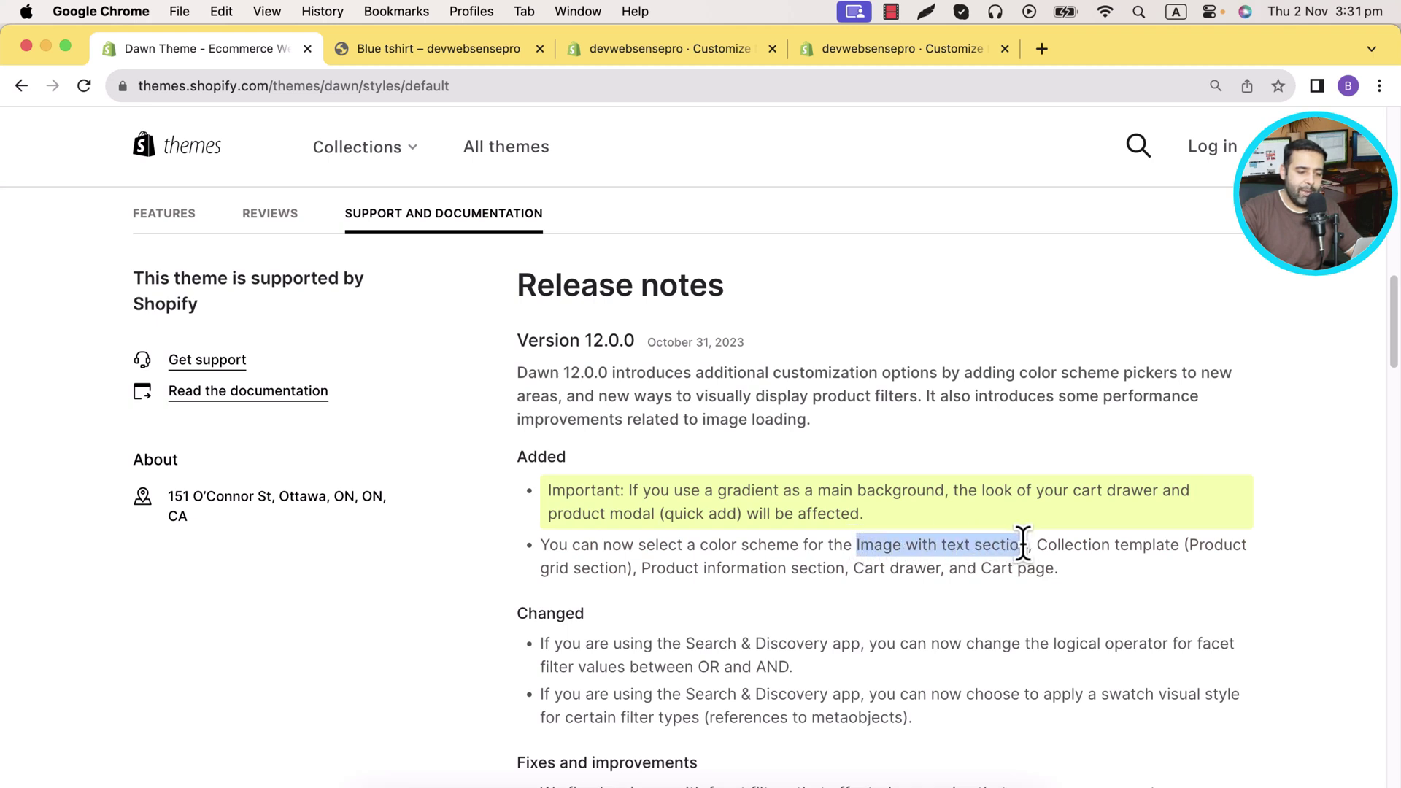
pyautogui.moveTo(1036, 546); pyautogui.dragTo(612, 572)
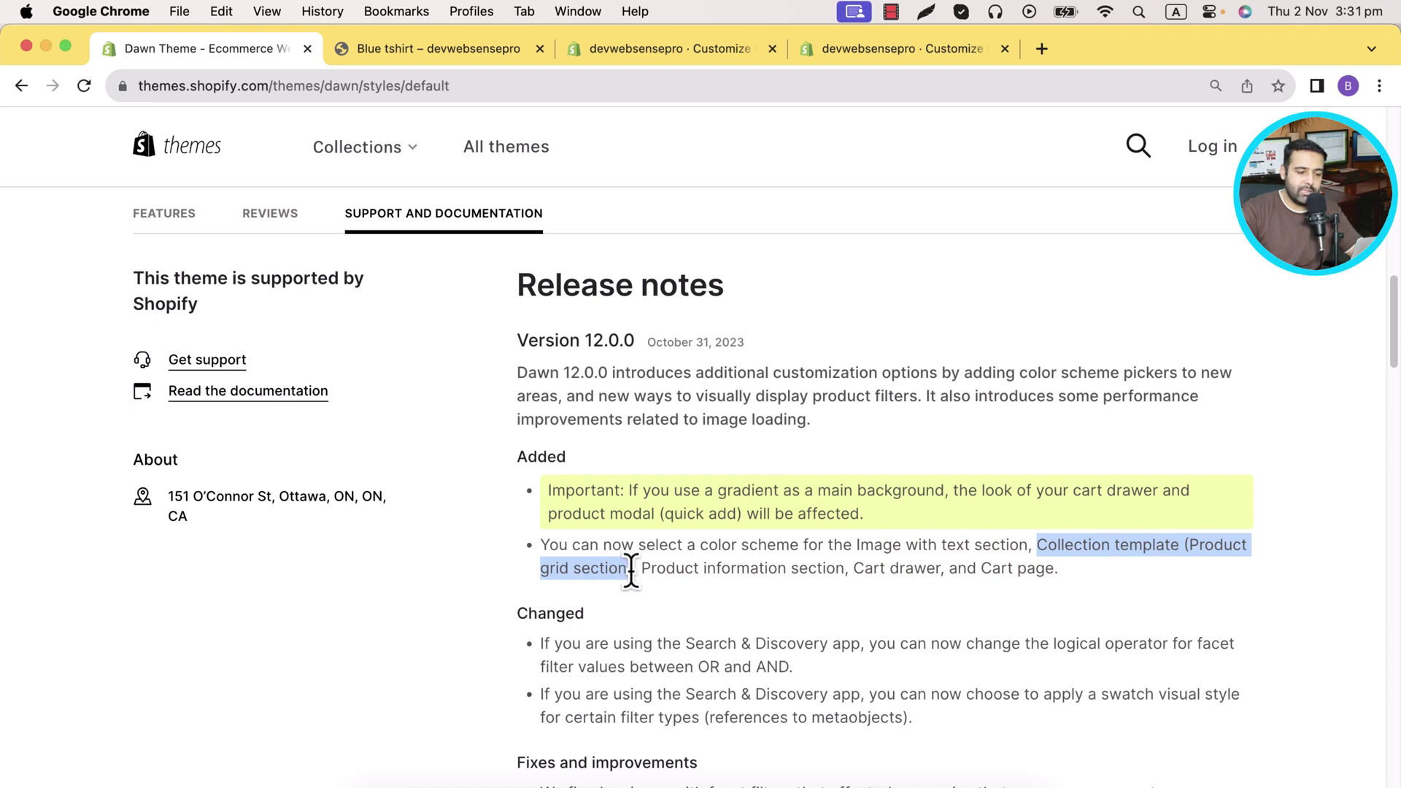
pyautogui.moveTo(640, 567); pyautogui.dragTo(1050, 569)
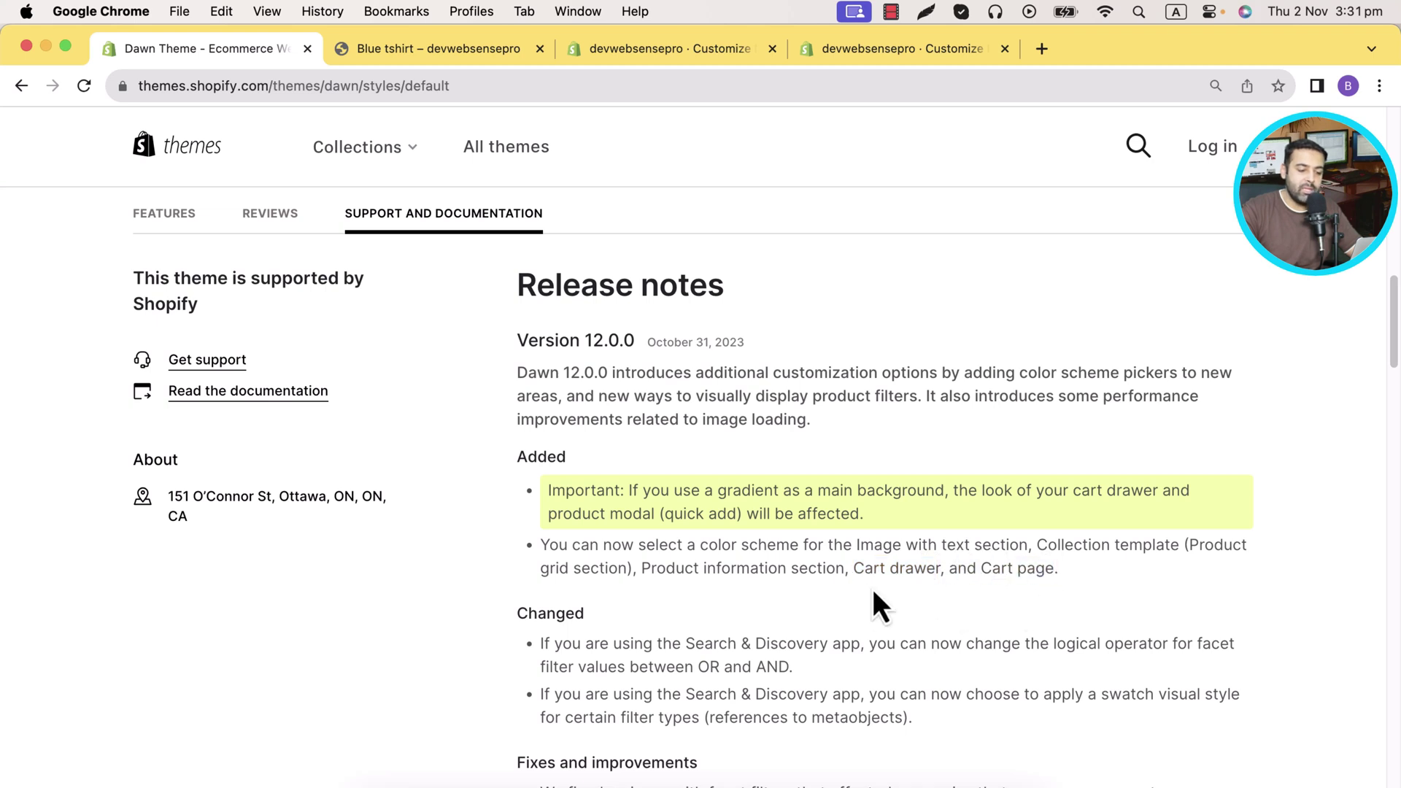
pyautogui.moveTo(936, 568); pyautogui.dragTo(941, 568)
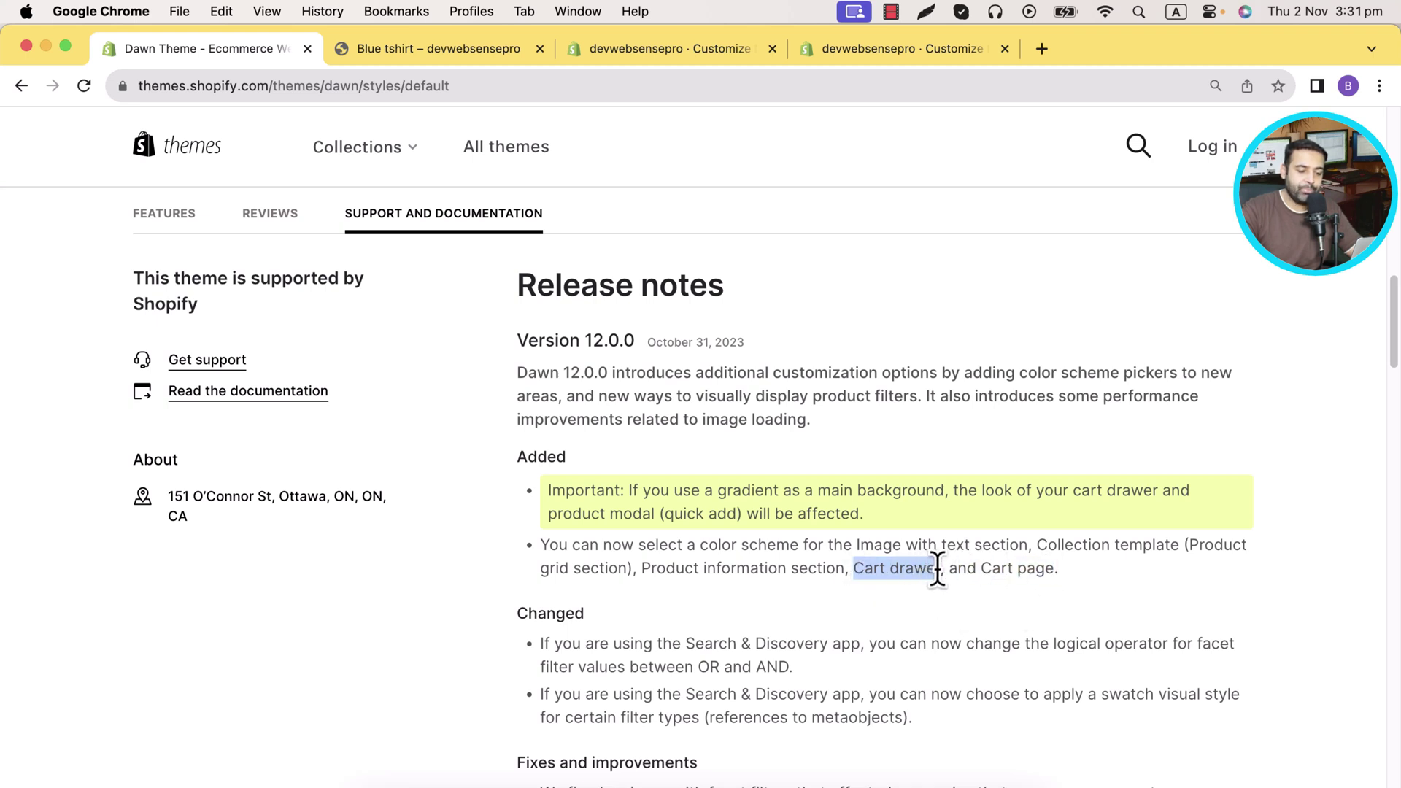
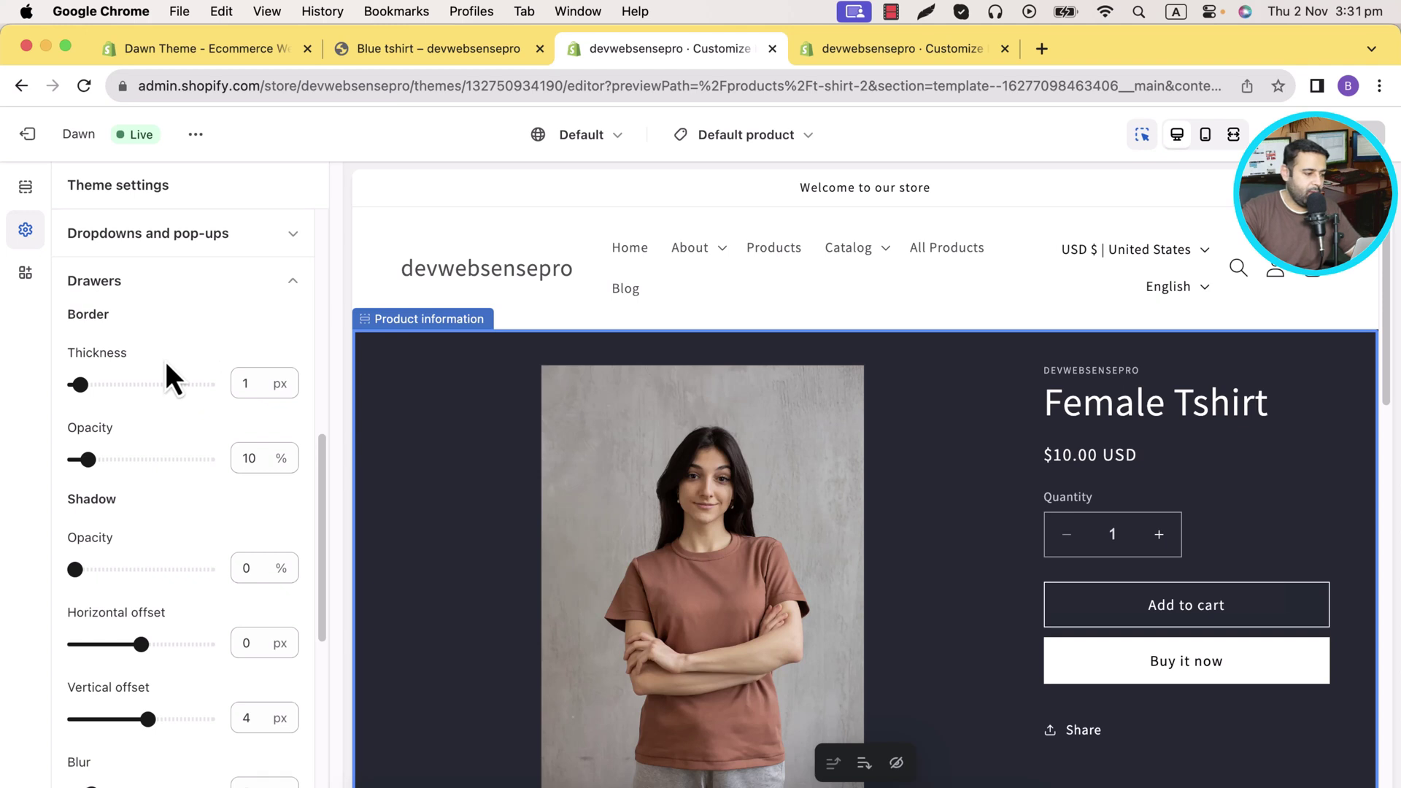
# Step: Set the Cart drawer color scheme to Scheme 3 in the live Dawn theme's settings and save the theme
pyautogui.click(264, 655)
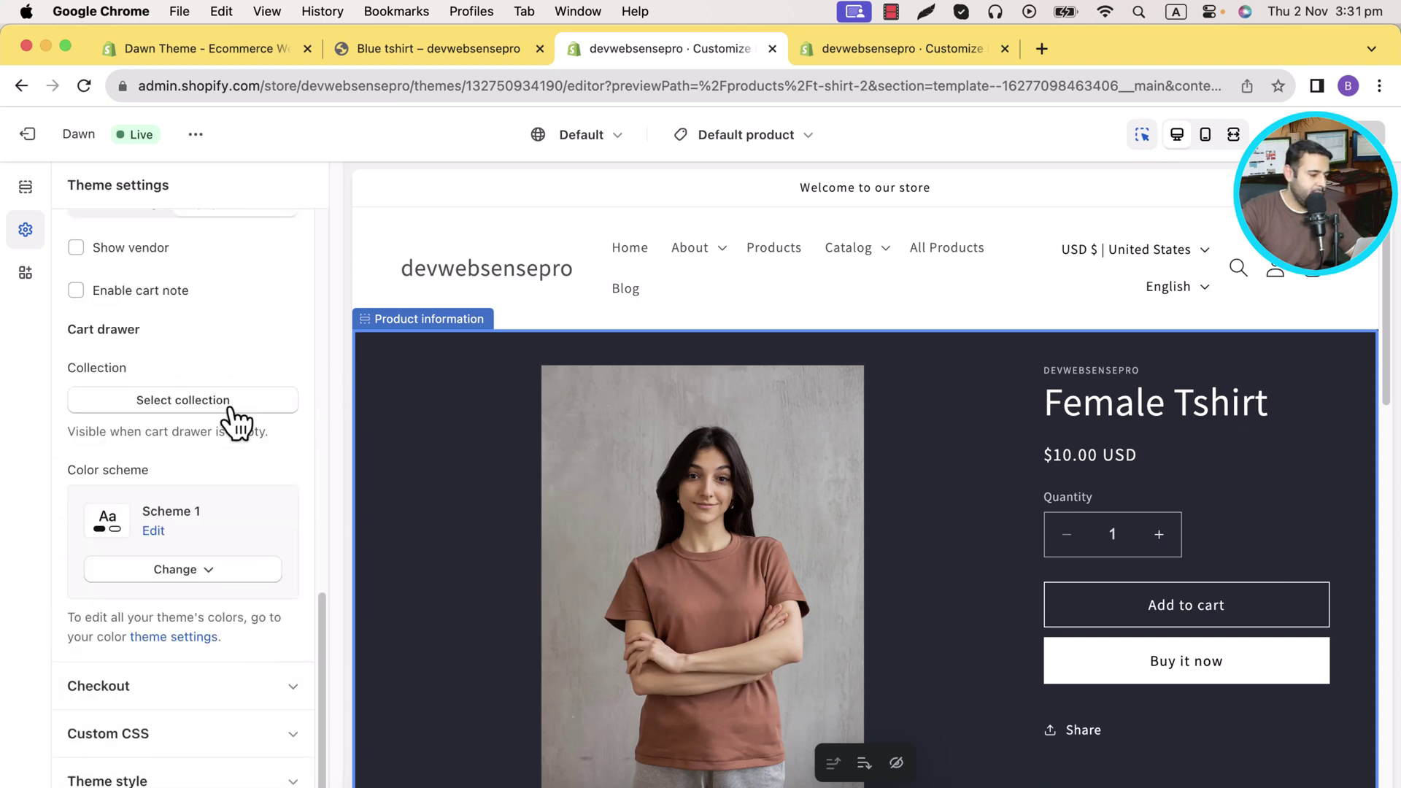
pyautogui.scroll(2, 275, 528)
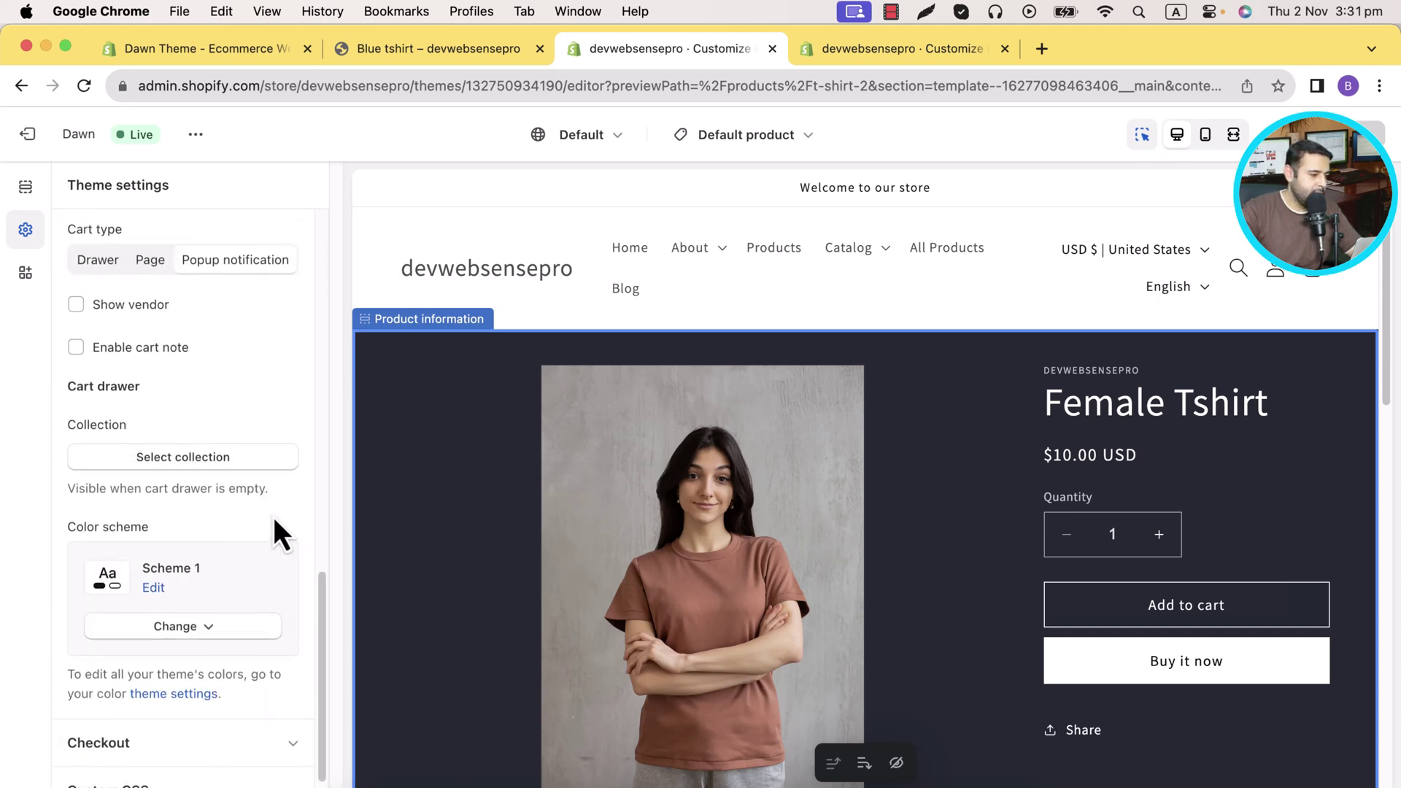
pyautogui.scroll(2, 269, 452)
pyautogui.scroll(-3, 266, 394)
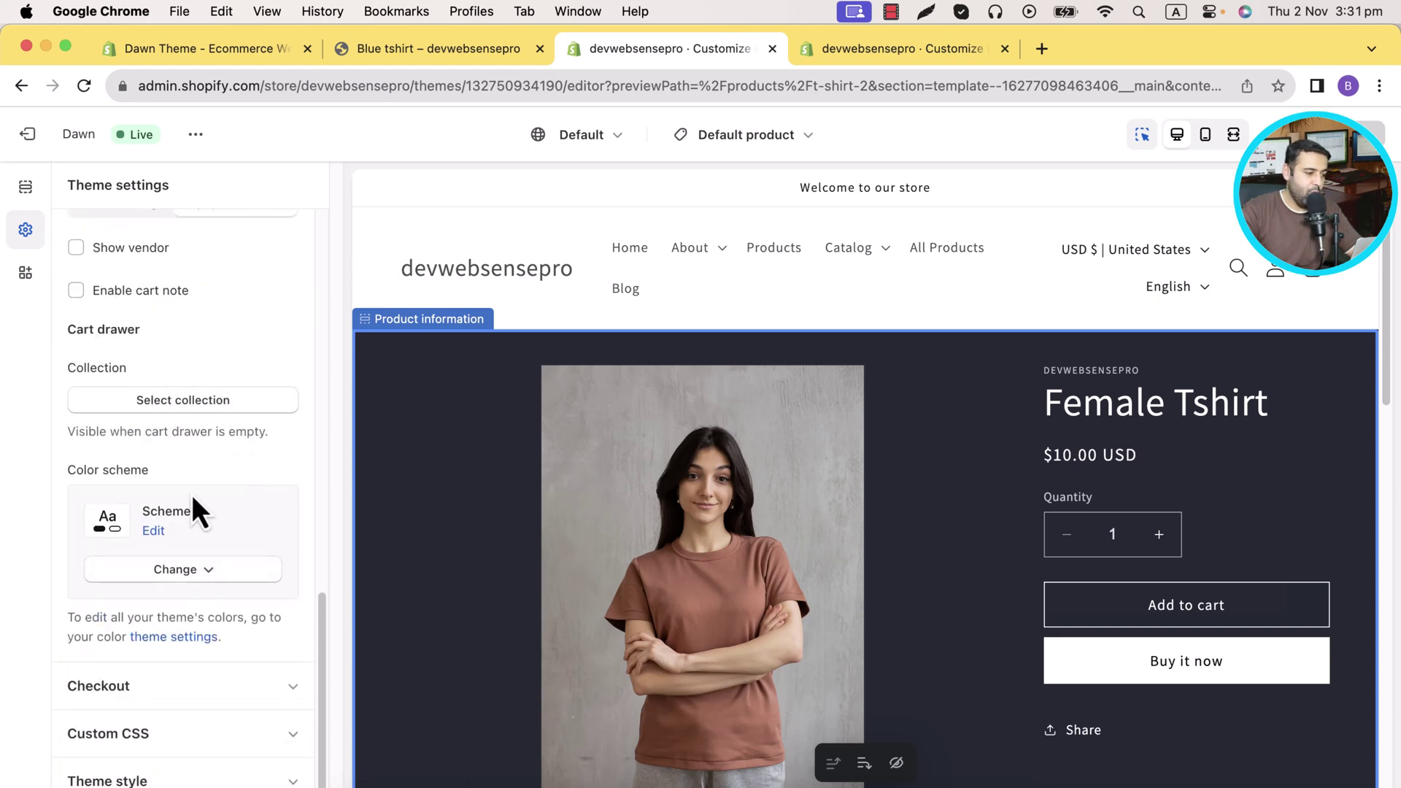
pyautogui.scroll(4, 208, 408)
pyautogui.scroll(-4, 210, 385)
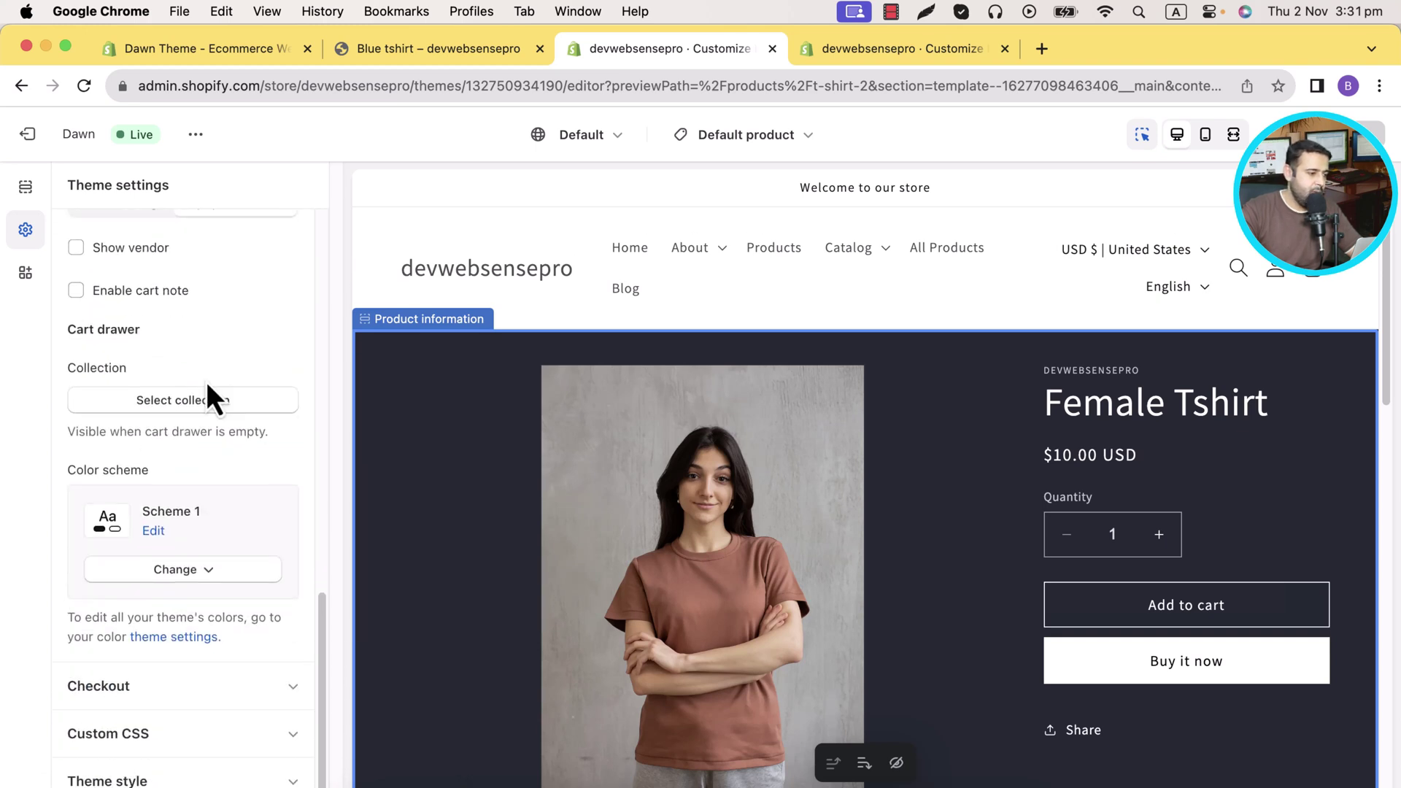
pyautogui.click(209, 573)
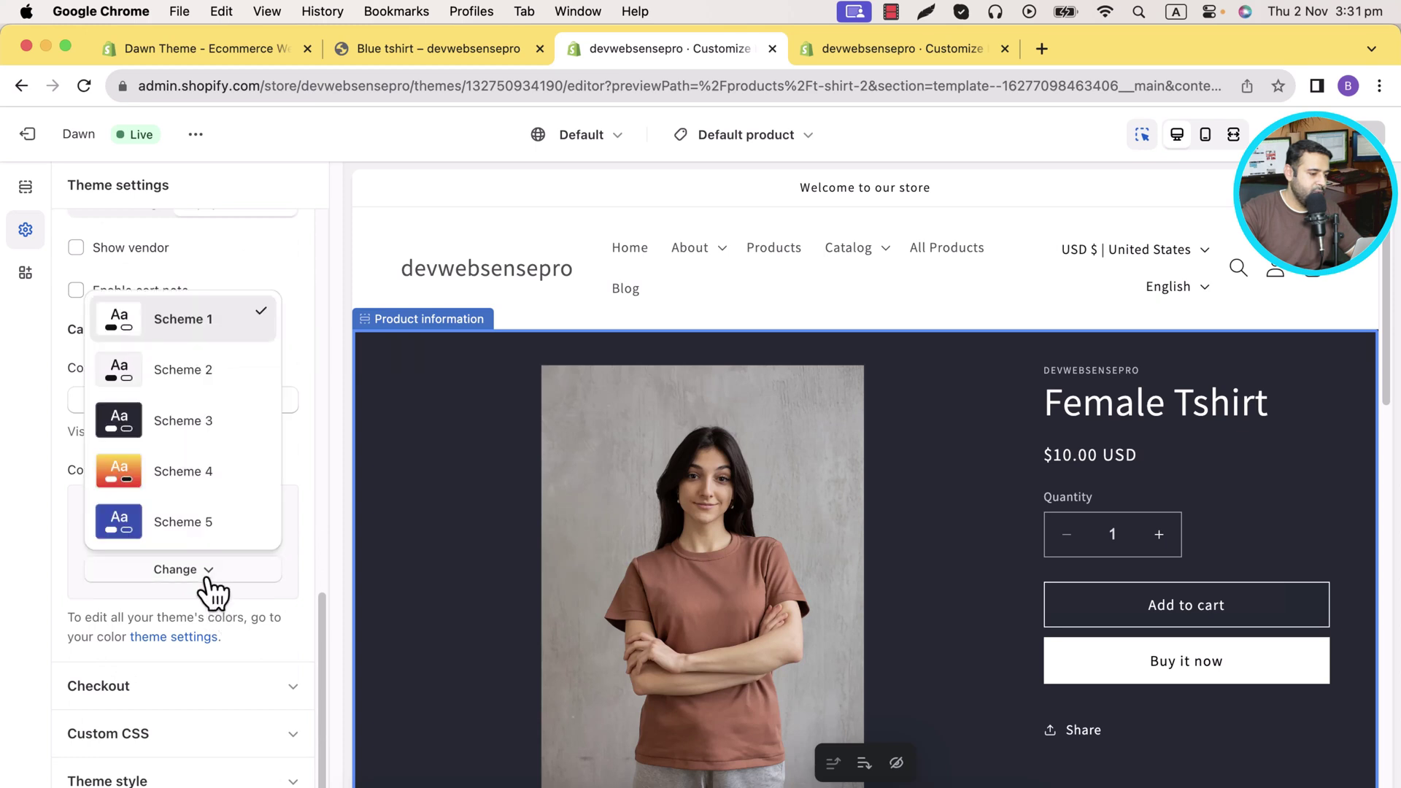
pyautogui.click(217, 432)
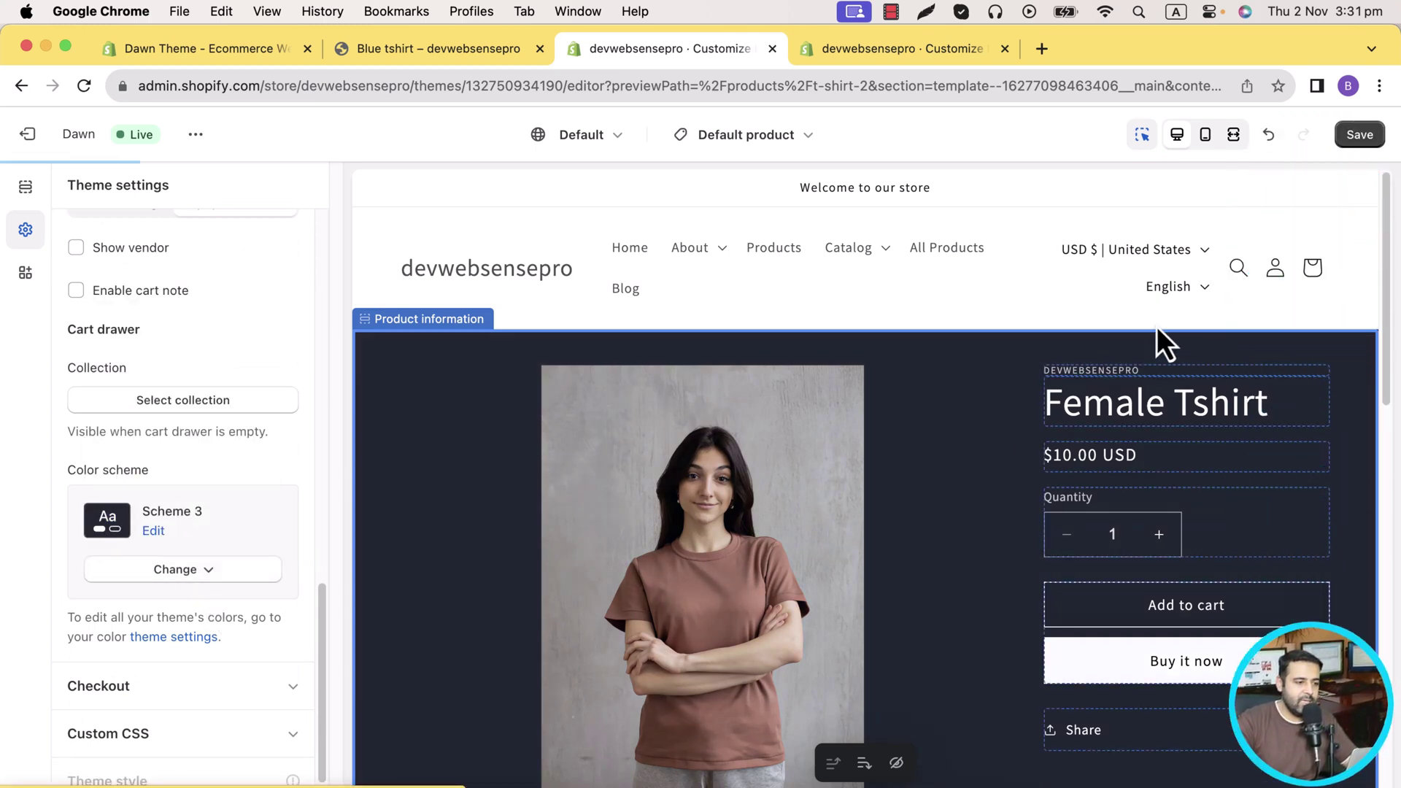
pyautogui.click(1355, 138)
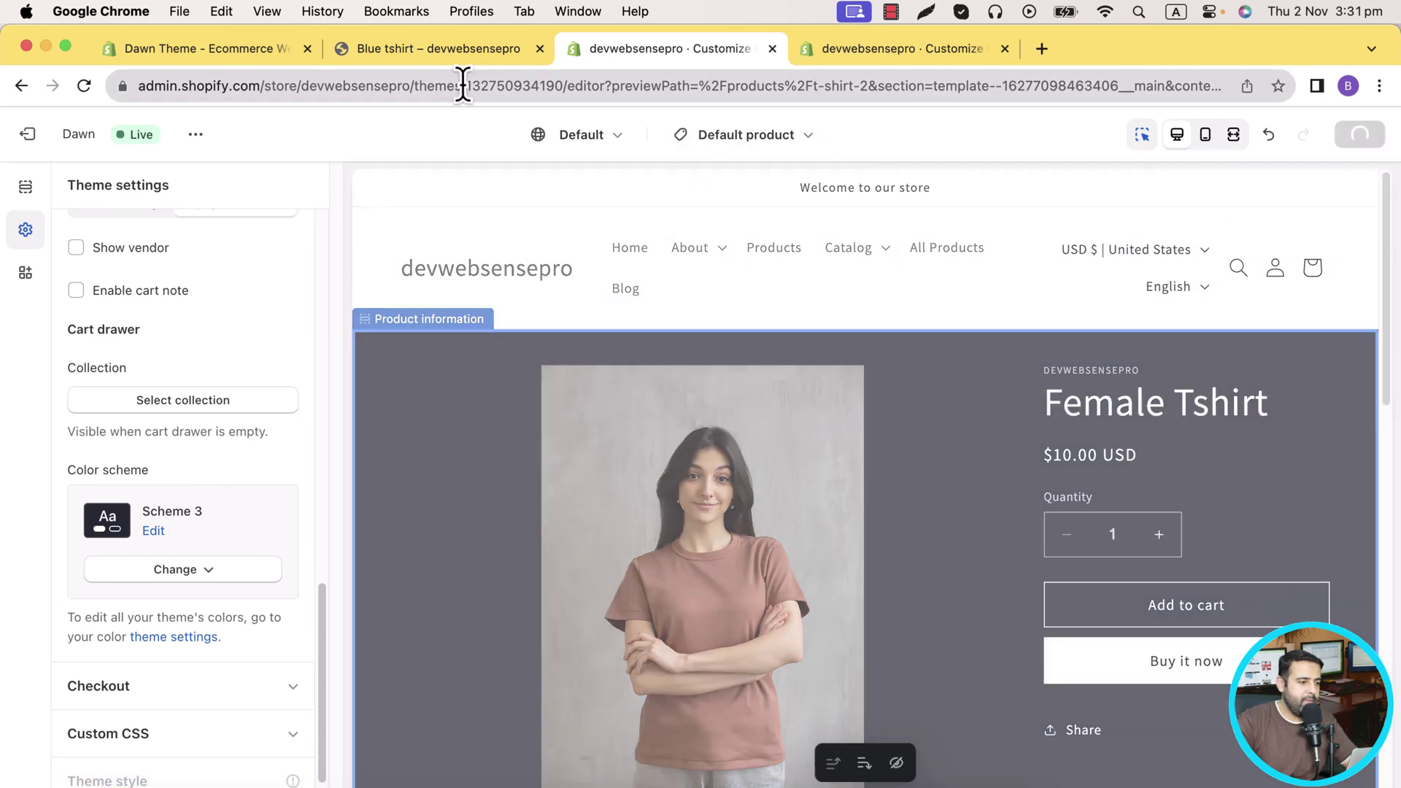
# Step: Reload the Blue tshirt product page on the storefront and open the cart
pyautogui.click(470, 52)
pyautogui.click(1311, 440)
pyautogui.press('super+r')
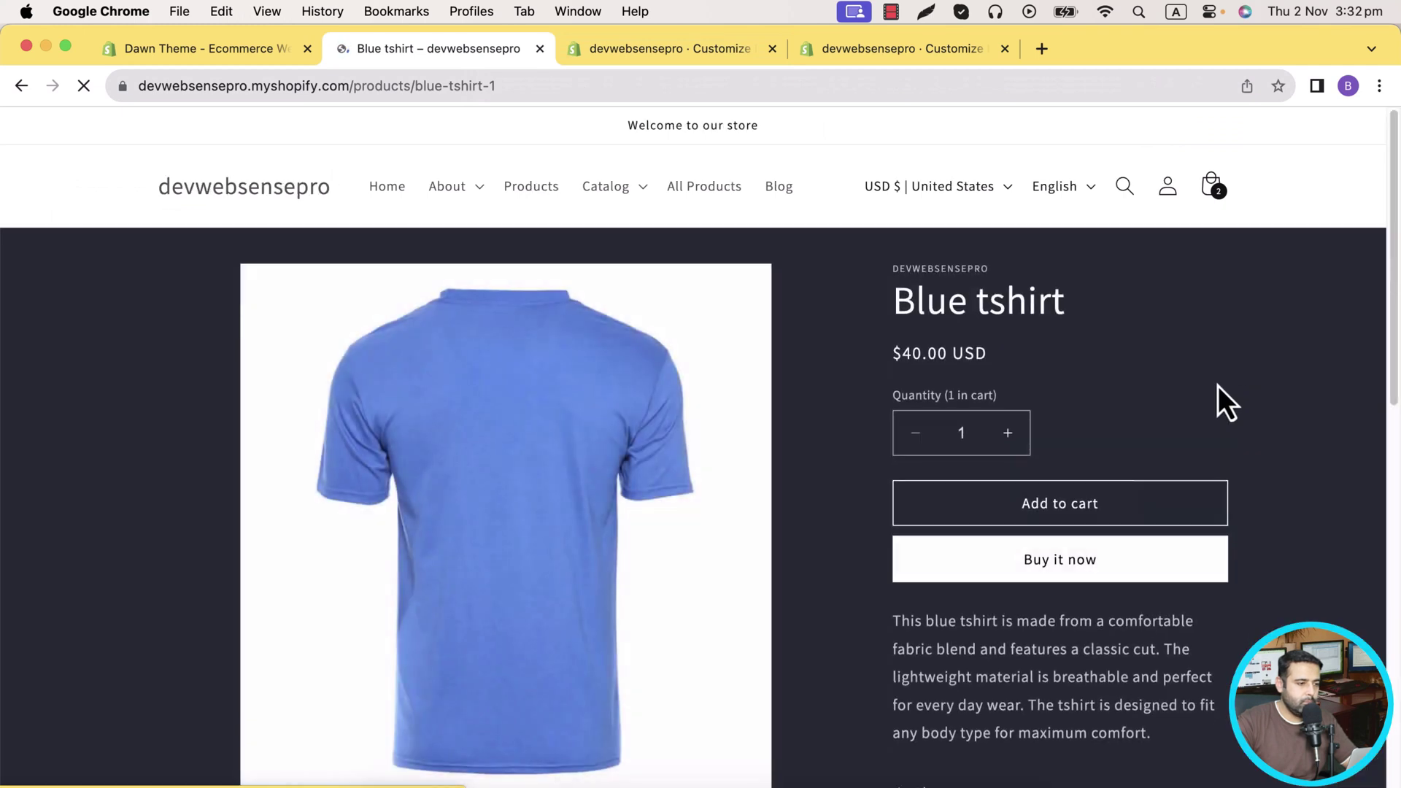
pyautogui.click(1211, 190)
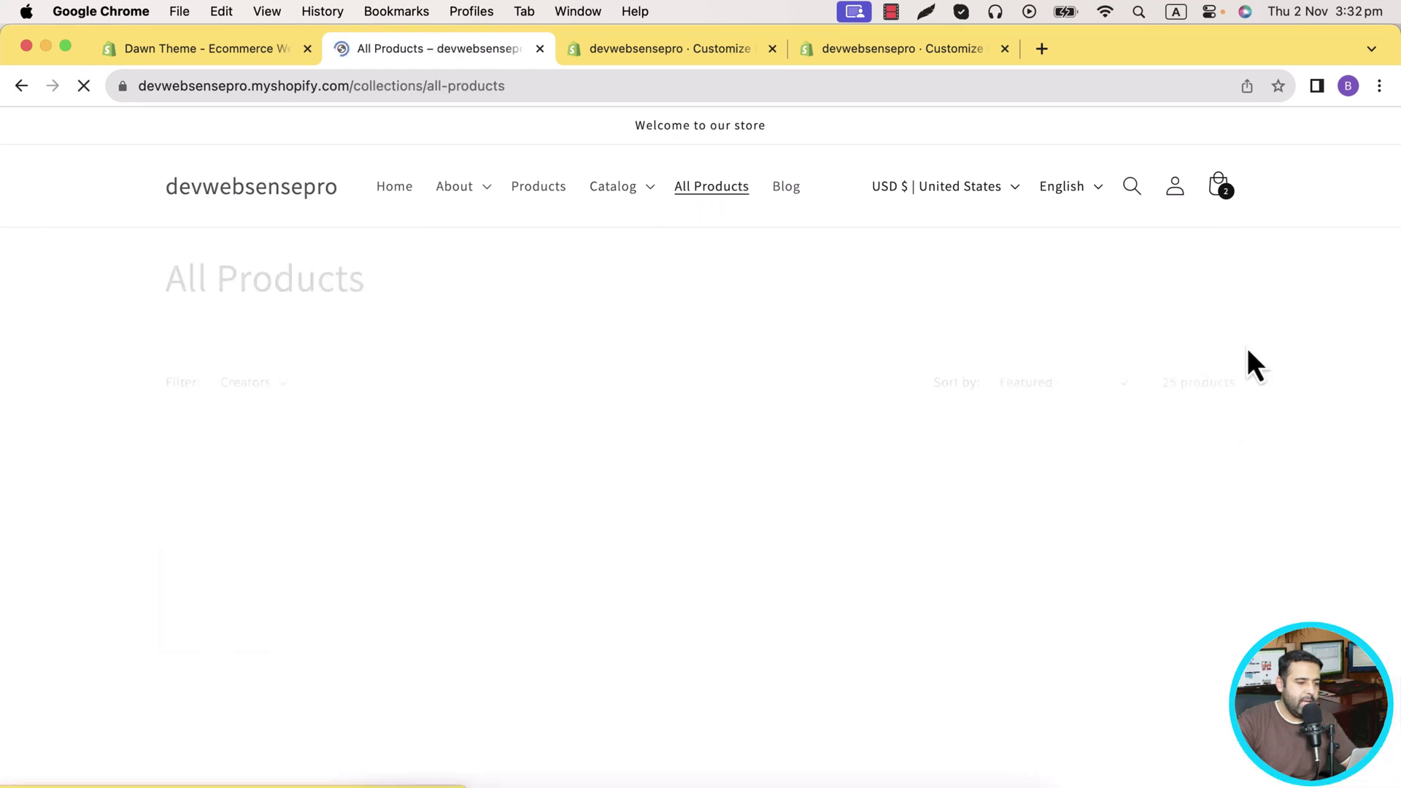
# Step: Open the Blue tshirt from the All Products collection and add it to the cart
pyautogui.scroll(-3, 879, 576)
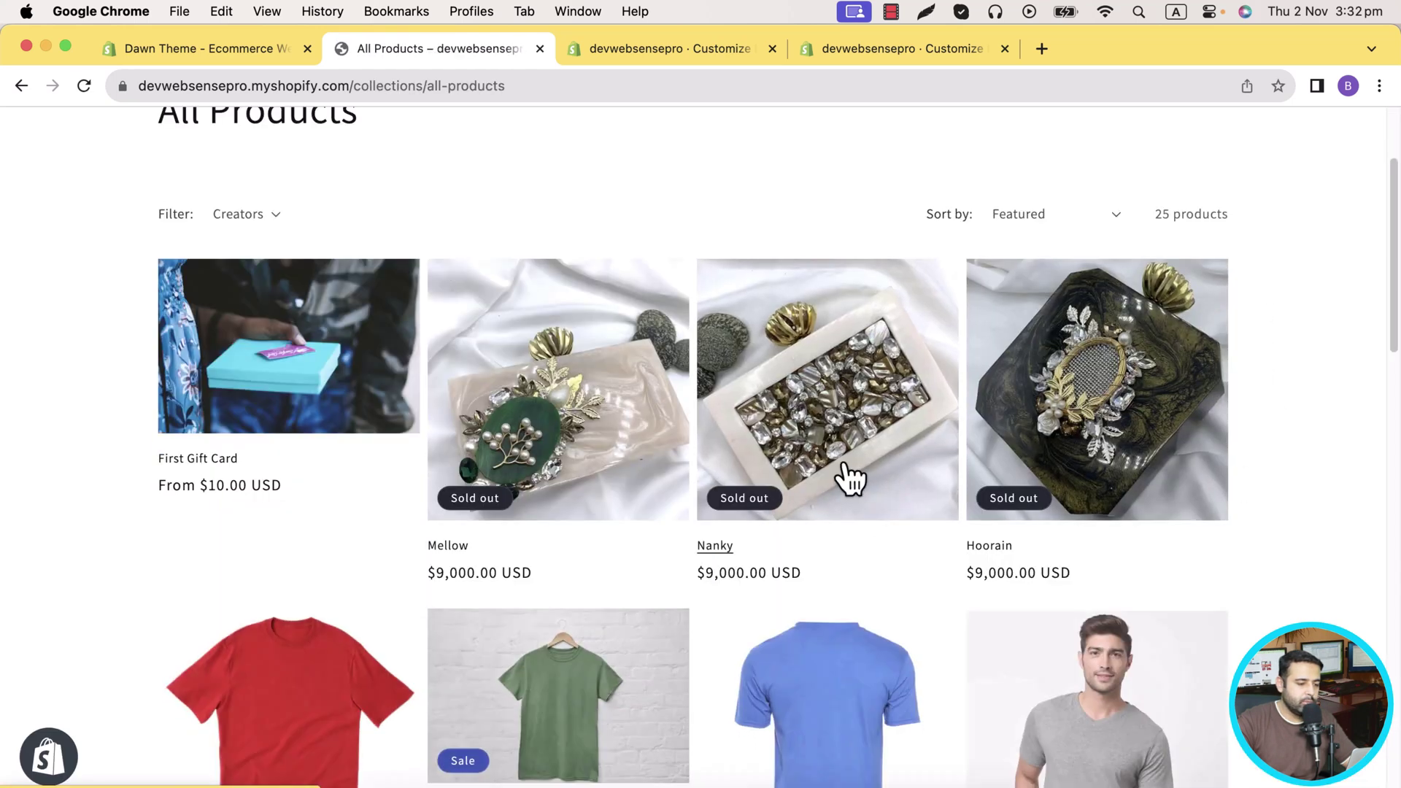
pyautogui.scroll(-3, 876, 482)
pyautogui.click(982, 607)
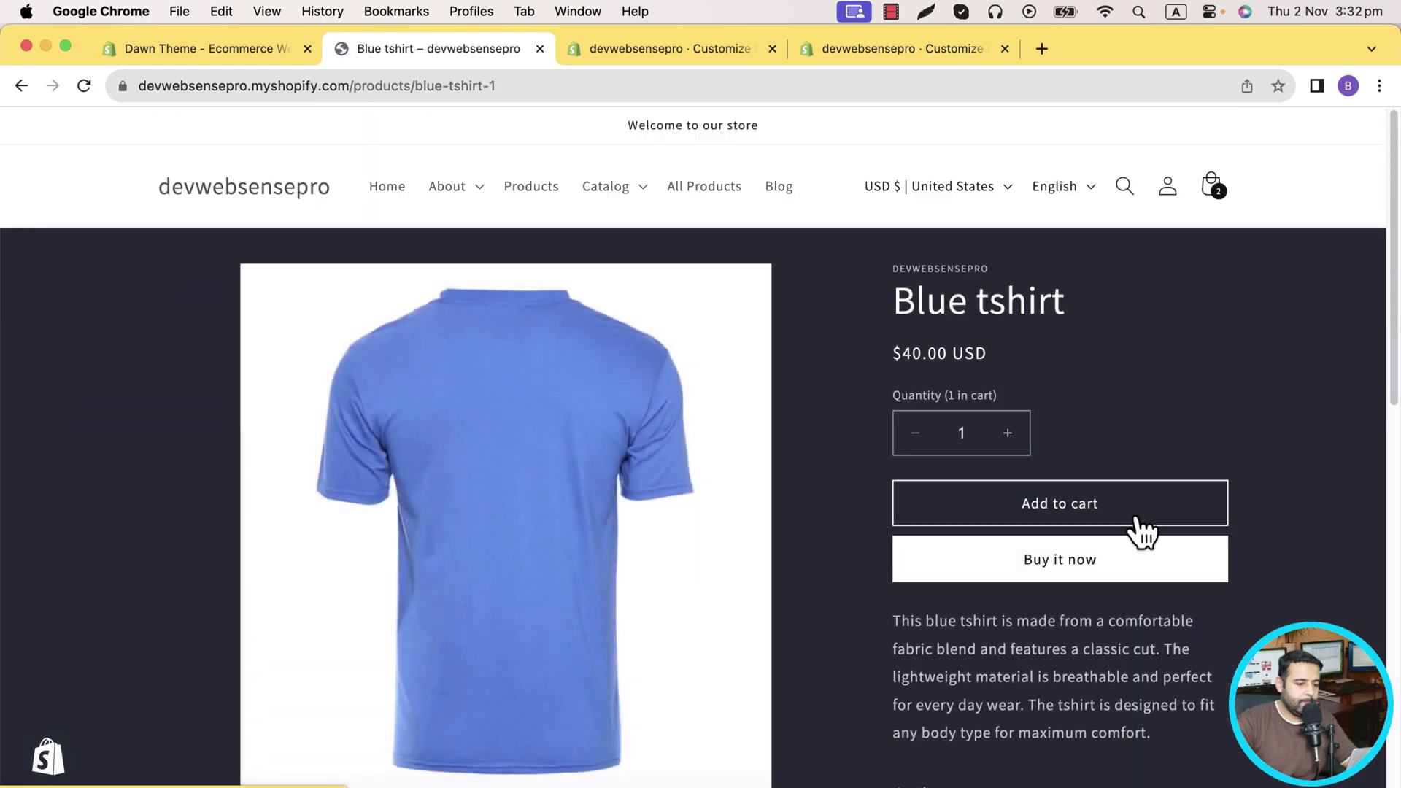
pyautogui.click(1135, 520)
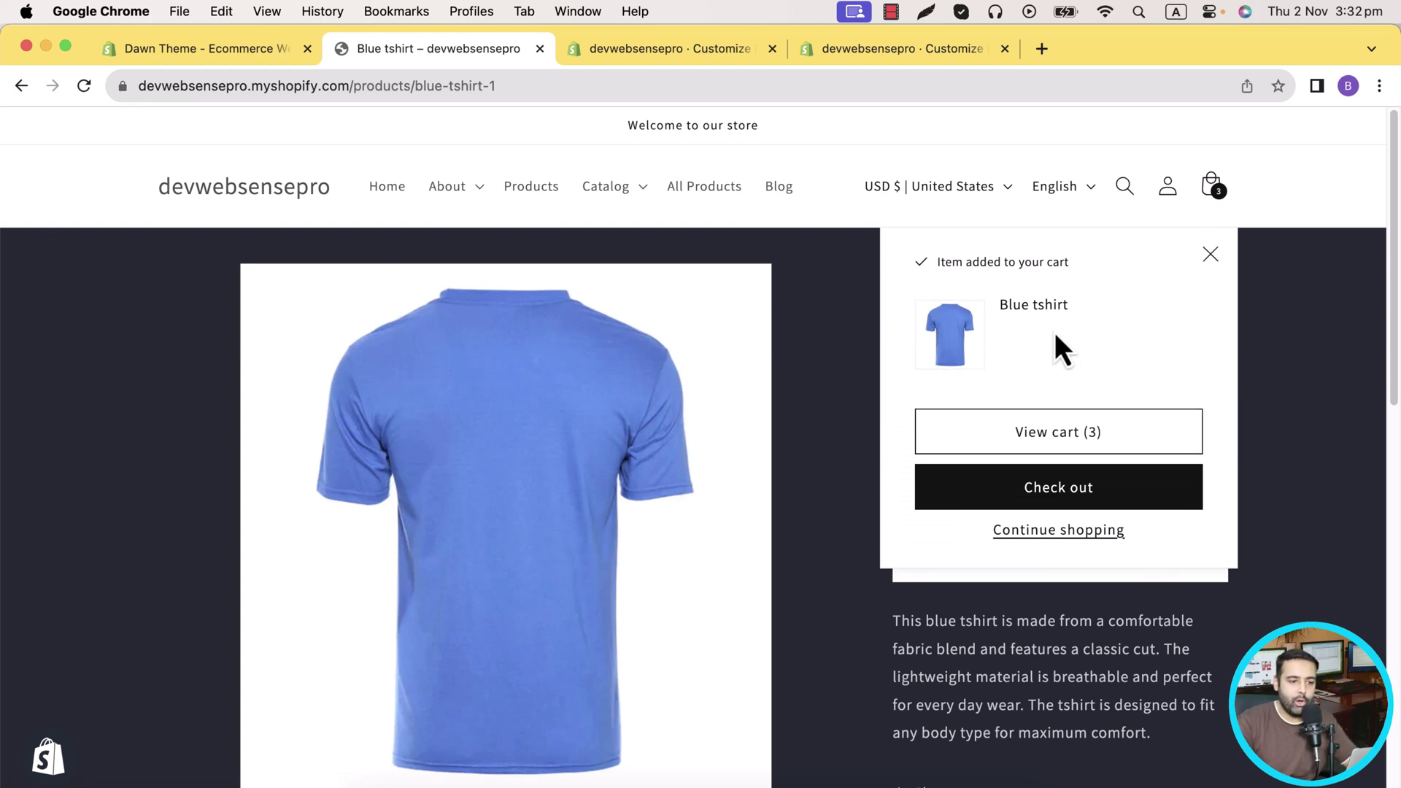
# Step: Reread the release note about gradient backgrounds affecting the cart drawer and the quick add product modal
pyautogui.click(247, 48)
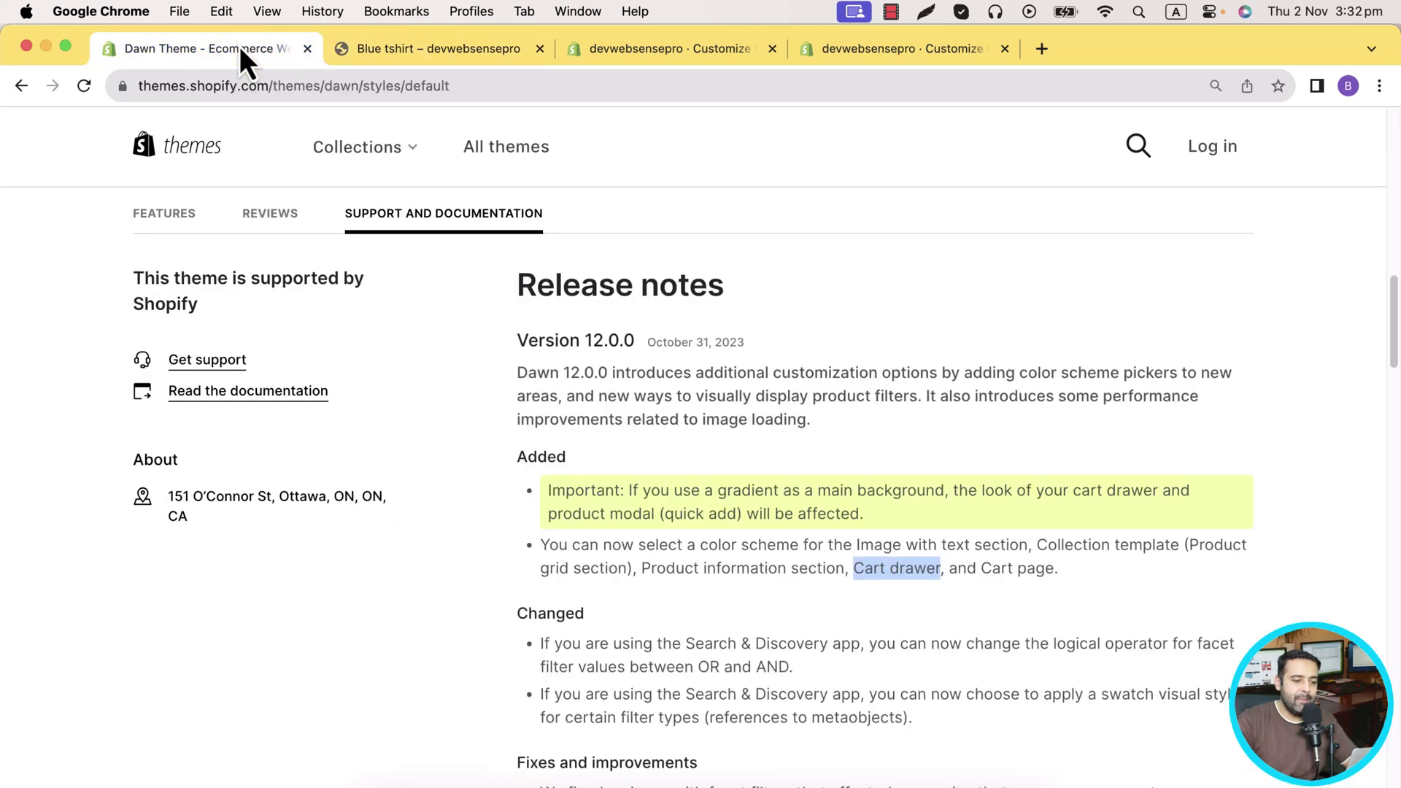
pyautogui.moveTo(836, 514)
pyautogui.mouseDown()
pyautogui.moveTo(637, 516)
pyautogui.moveTo(844, 515)
pyautogui.mouseUp()
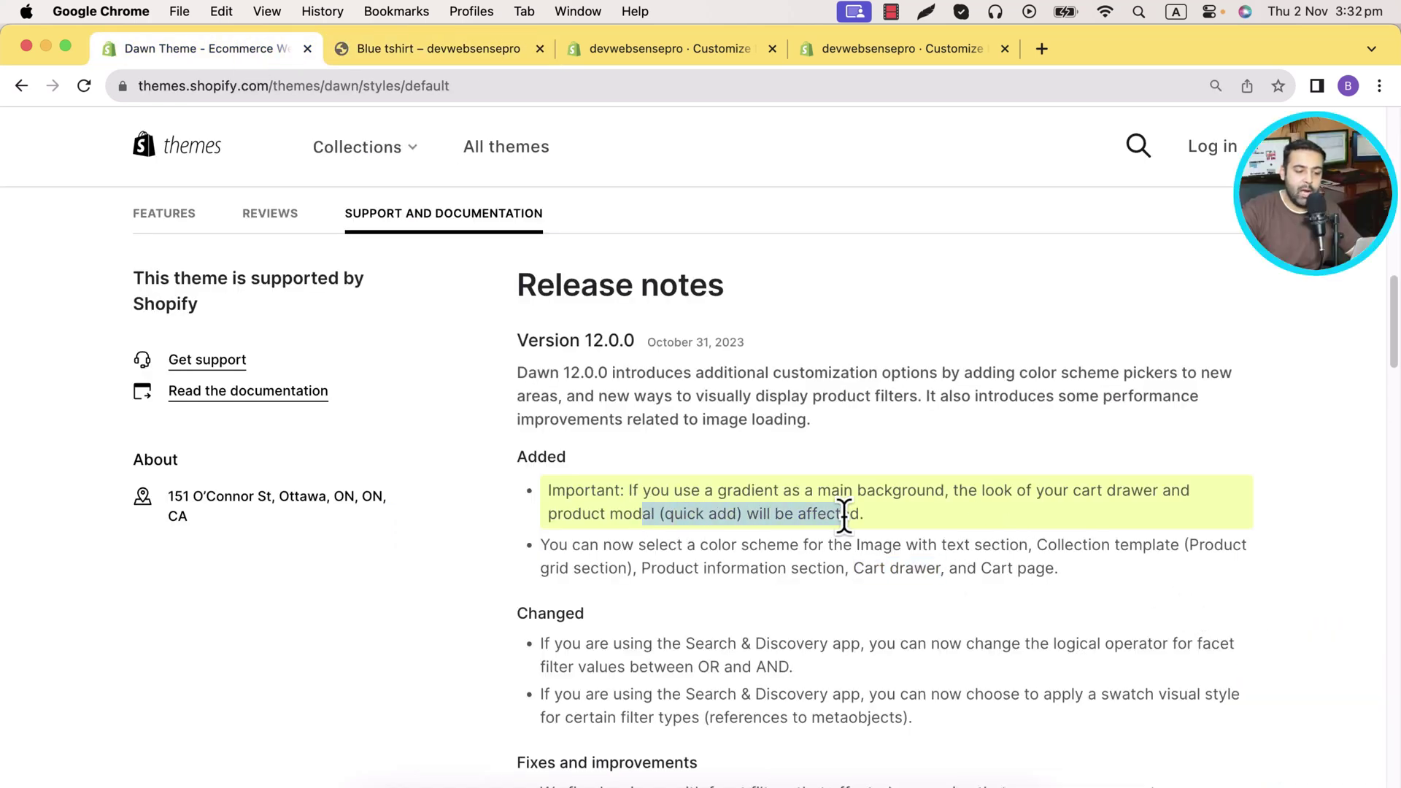
pyautogui.click(1161, 503)
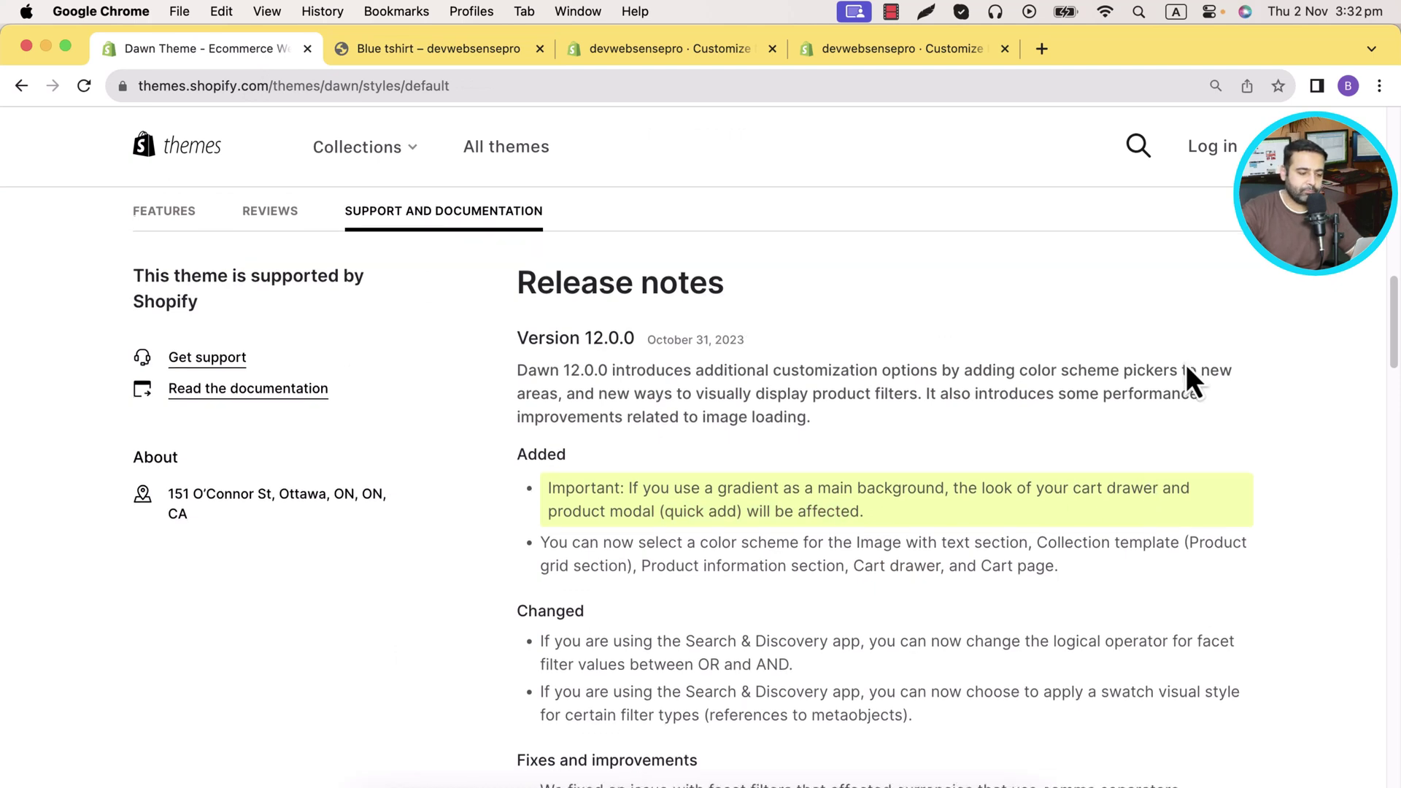
# Step: Read the Changed section of the release notes, focusing on the Search & Discovery OR and AND filter logic
pyautogui.scroll(-2, 1185, 365)
pyautogui.moveTo(795, 574); pyautogui.dragTo(526, 560)
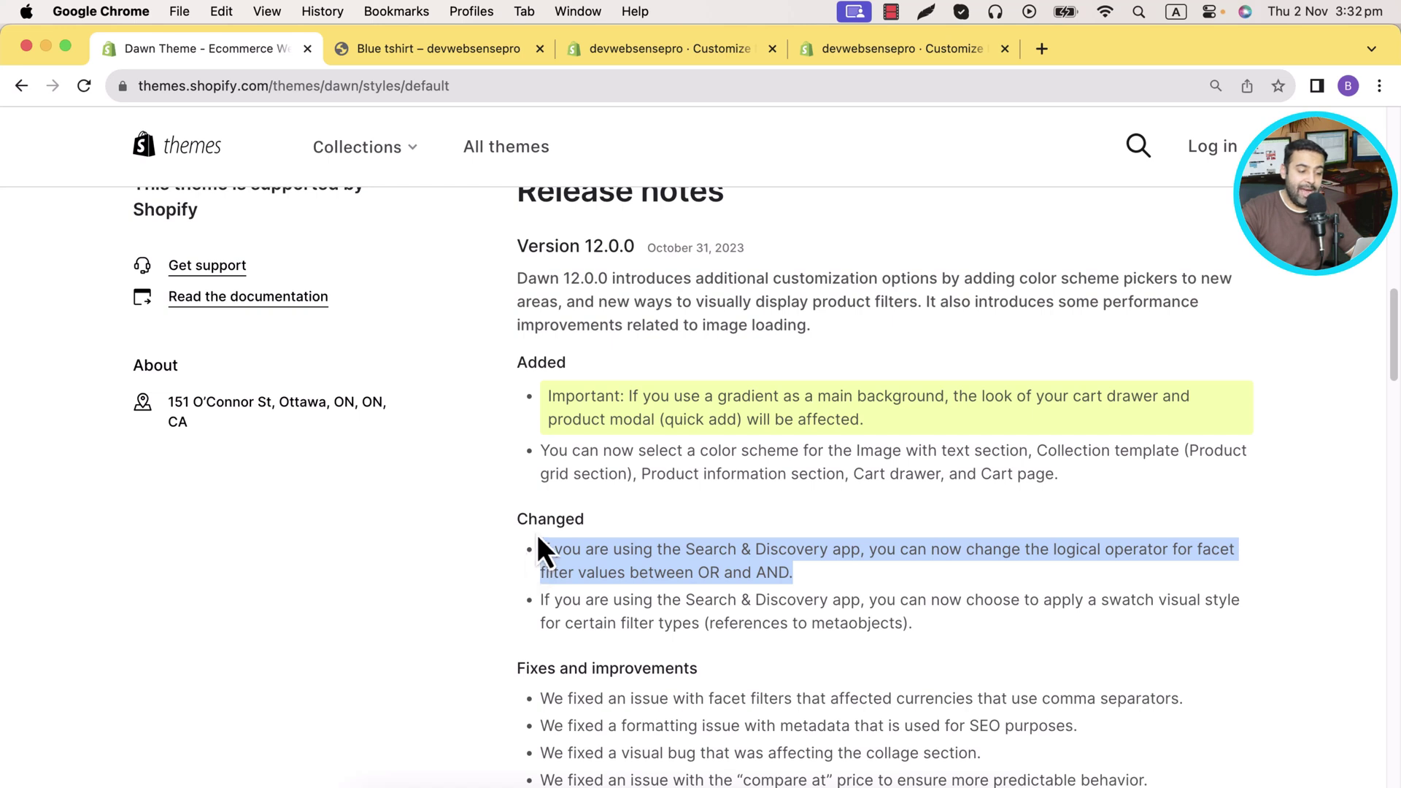
pyautogui.click(536, 534)
pyautogui.moveTo(516, 362); pyautogui.dragTo(597, 519)
pyautogui.click(573, 519)
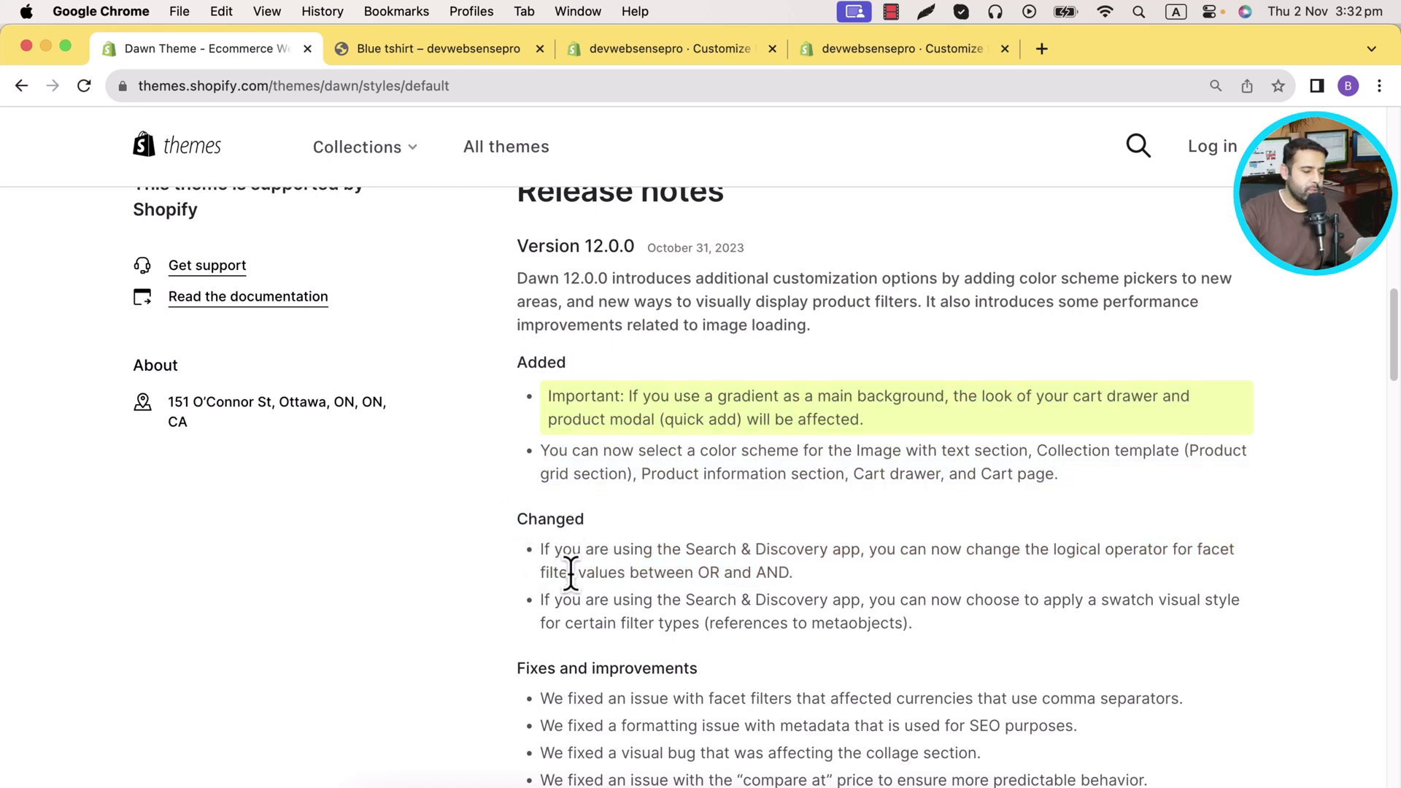
pyautogui.moveTo(639, 554); pyautogui.dragTo(838, 594)
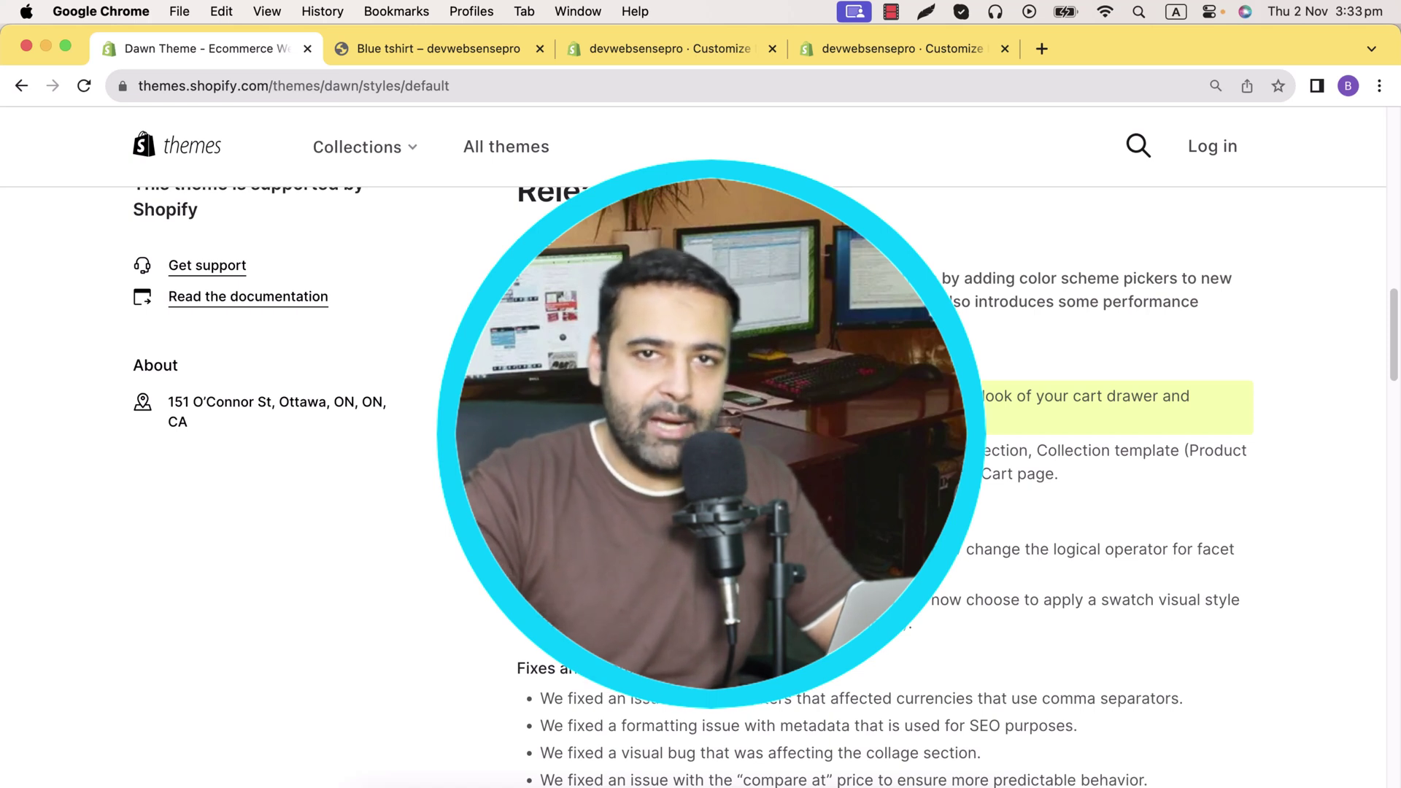
pyautogui.tripleClick(817, 554)
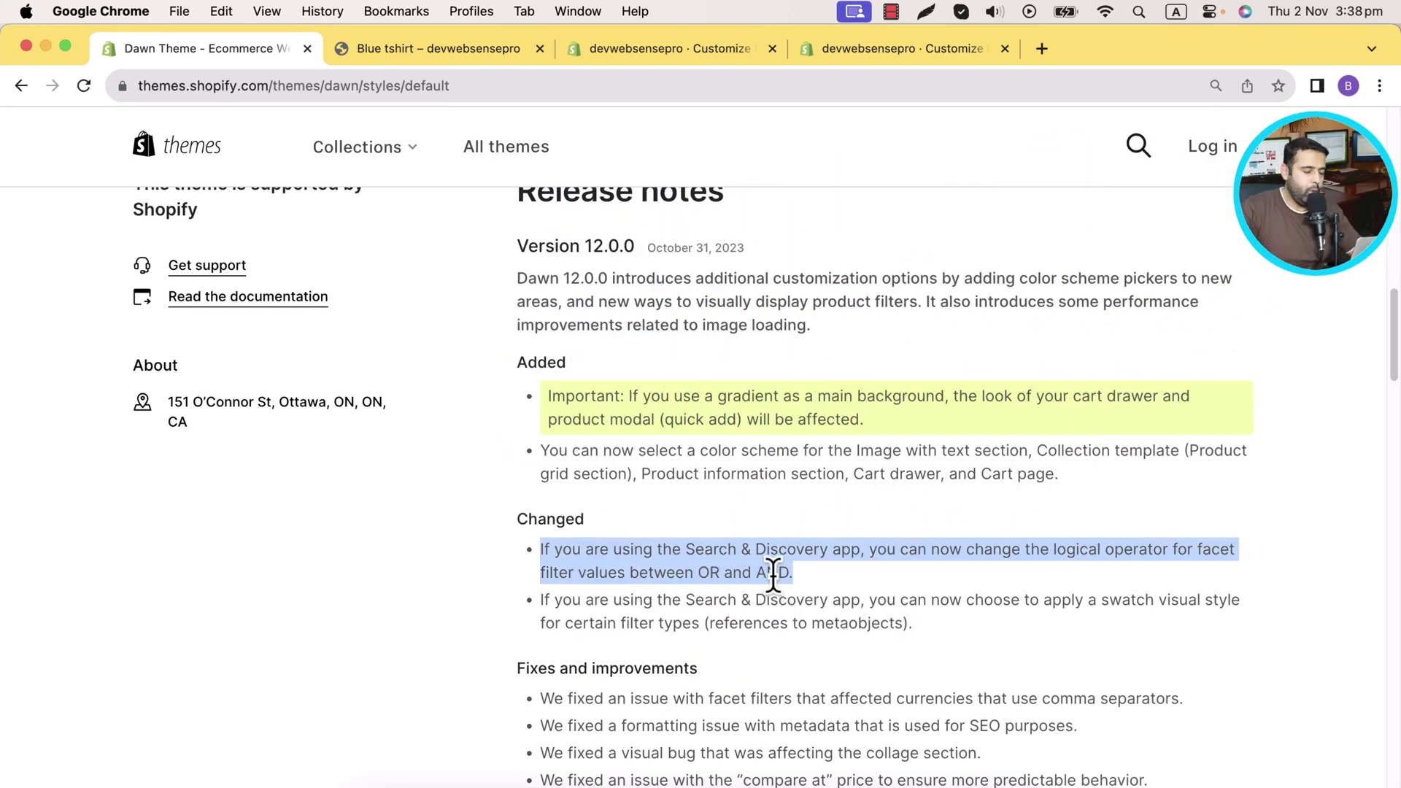
# Step: Leave the theme editor and open the Filters page of the Search & Discovery app in the store admin
pyautogui.click(639, 51)
pyautogui.click(27, 134)
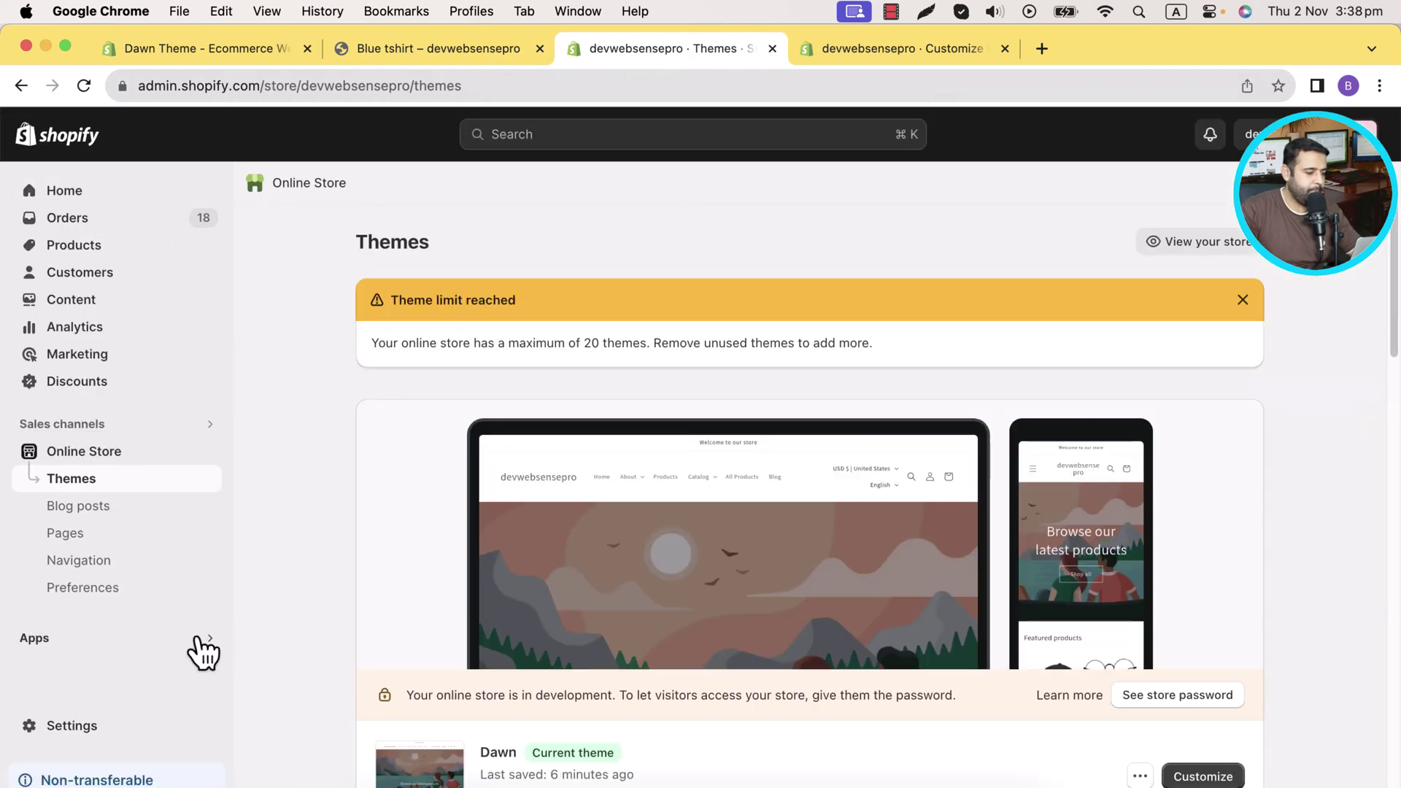
pyautogui.click(196, 637)
pyautogui.click(511, 208)
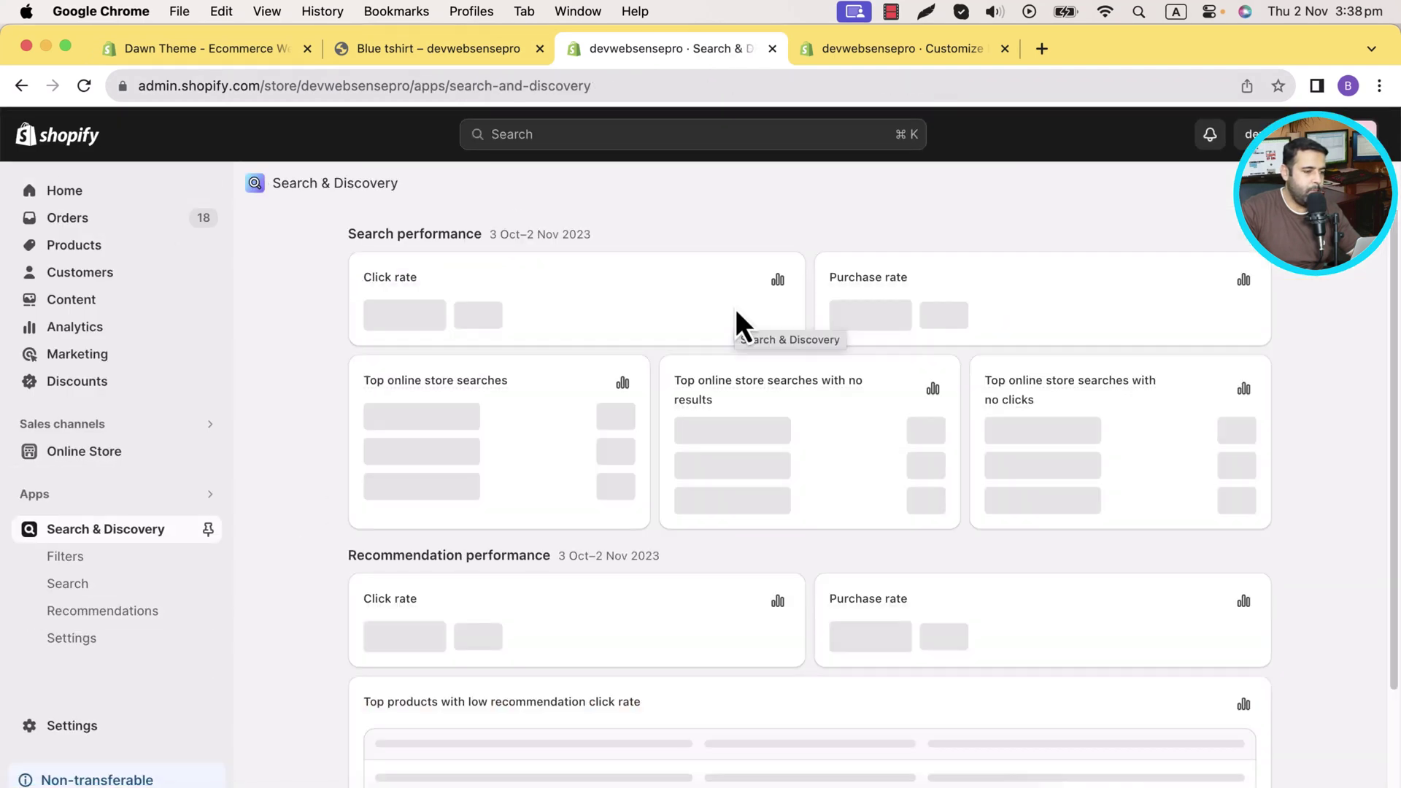
pyautogui.click(130, 562)
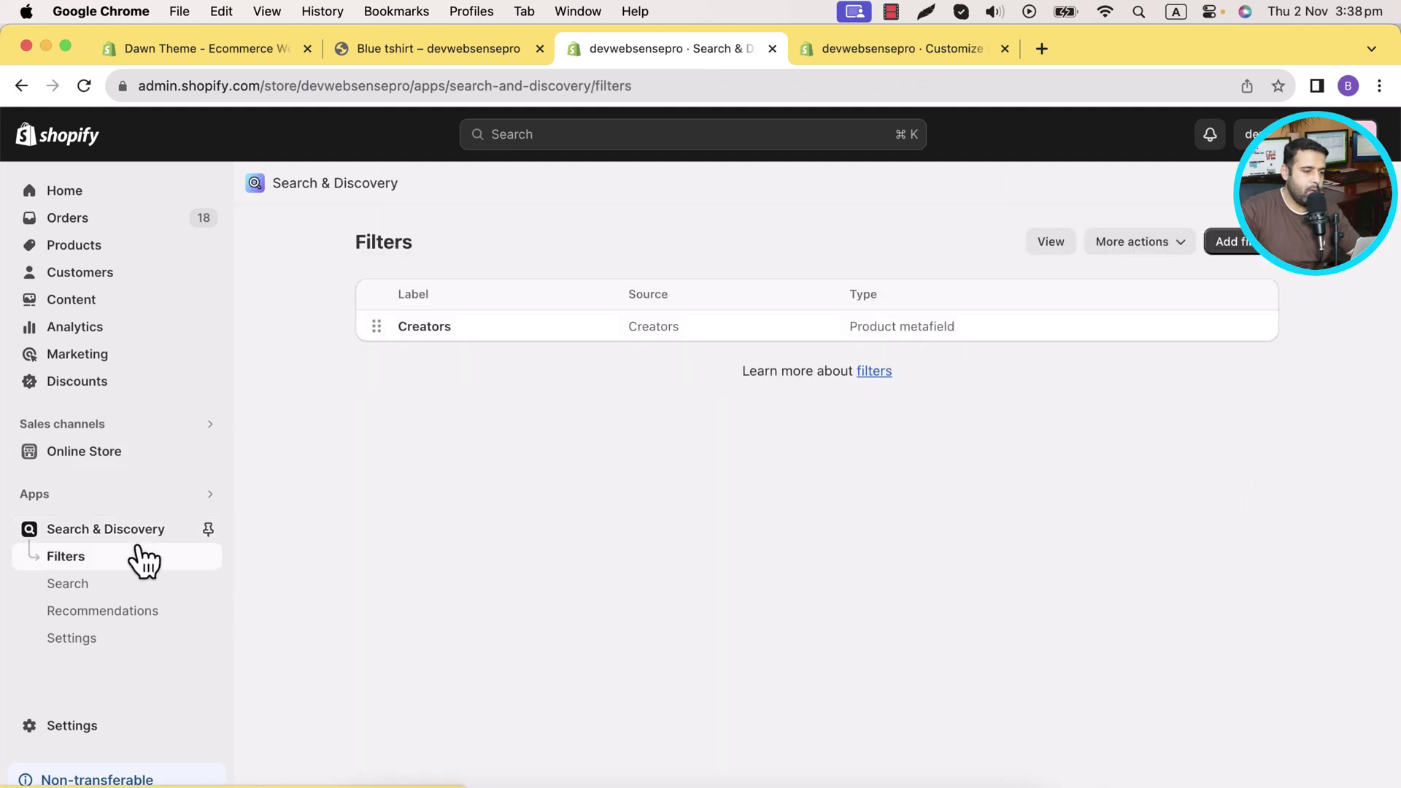
# Step: Start a new filter with Tags as its source and review its OR and AND logic options
pyautogui.click(1226, 247)
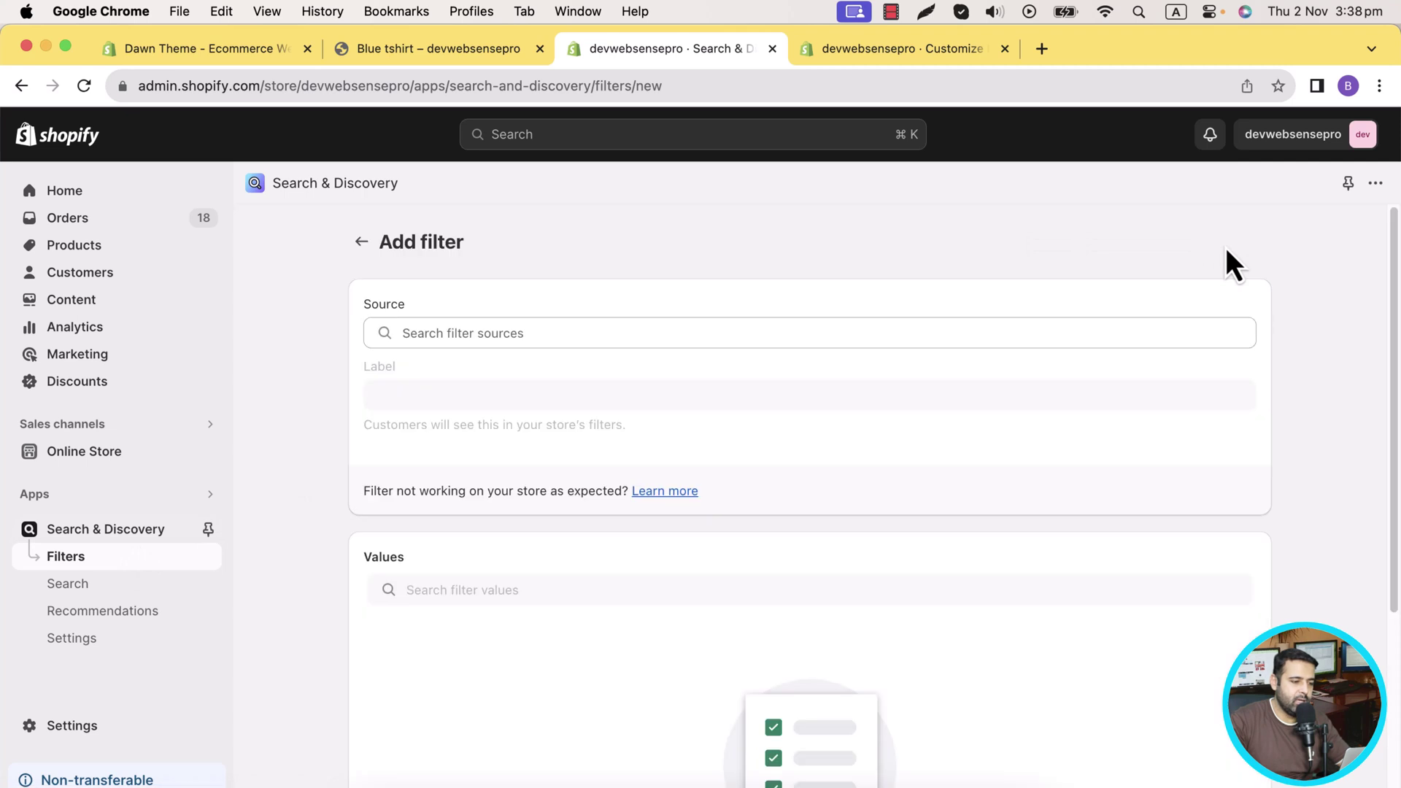
pyautogui.click(749, 332)
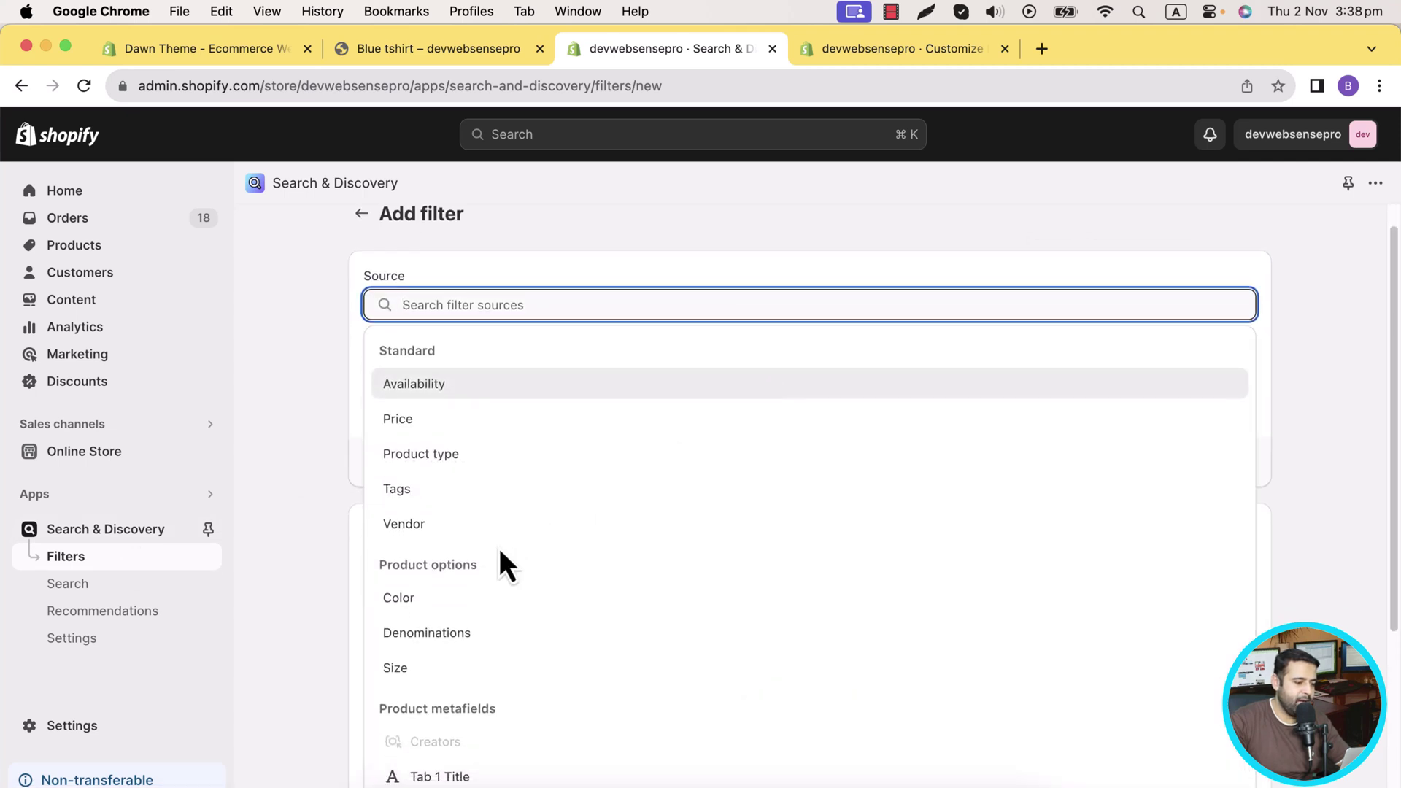
pyautogui.click(465, 498)
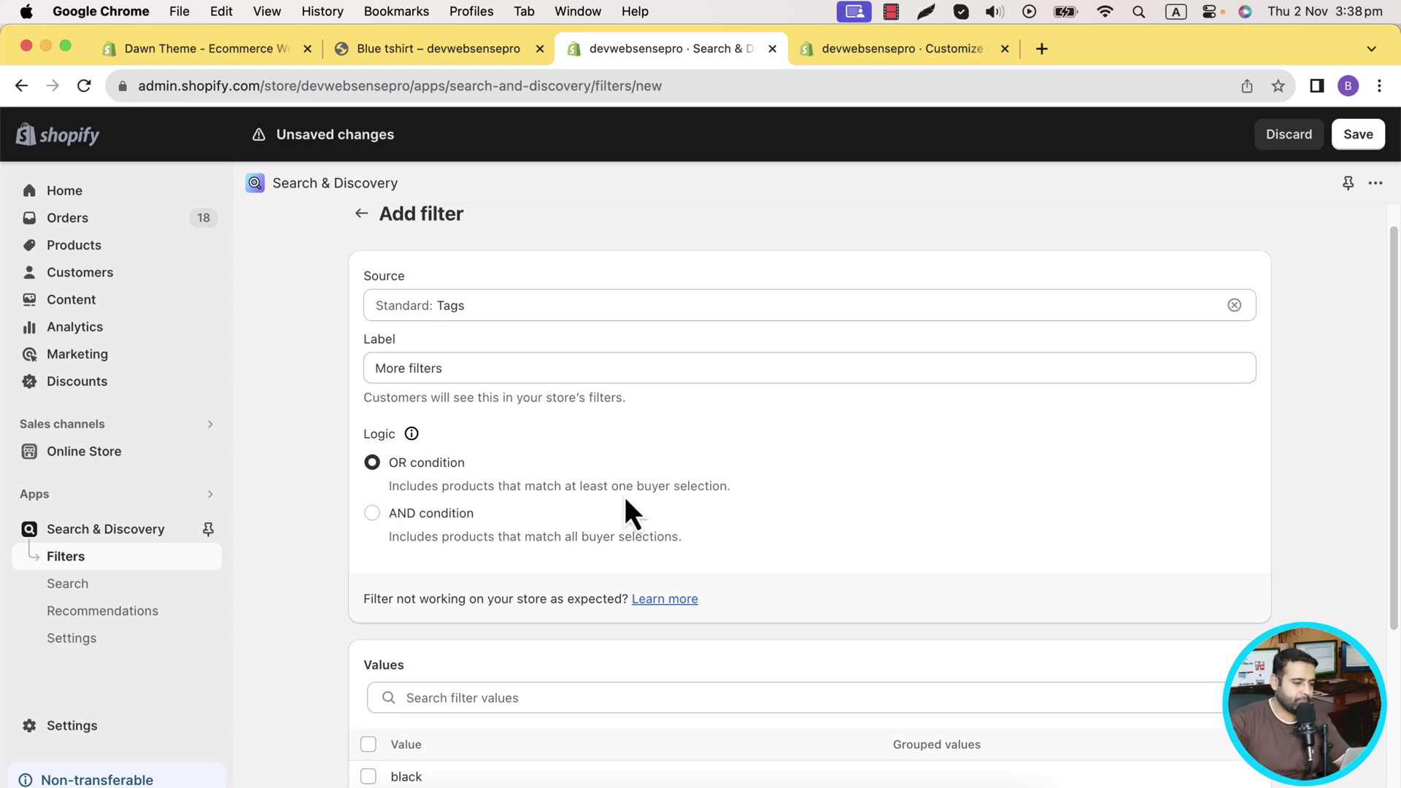
pyautogui.click(467, 51)
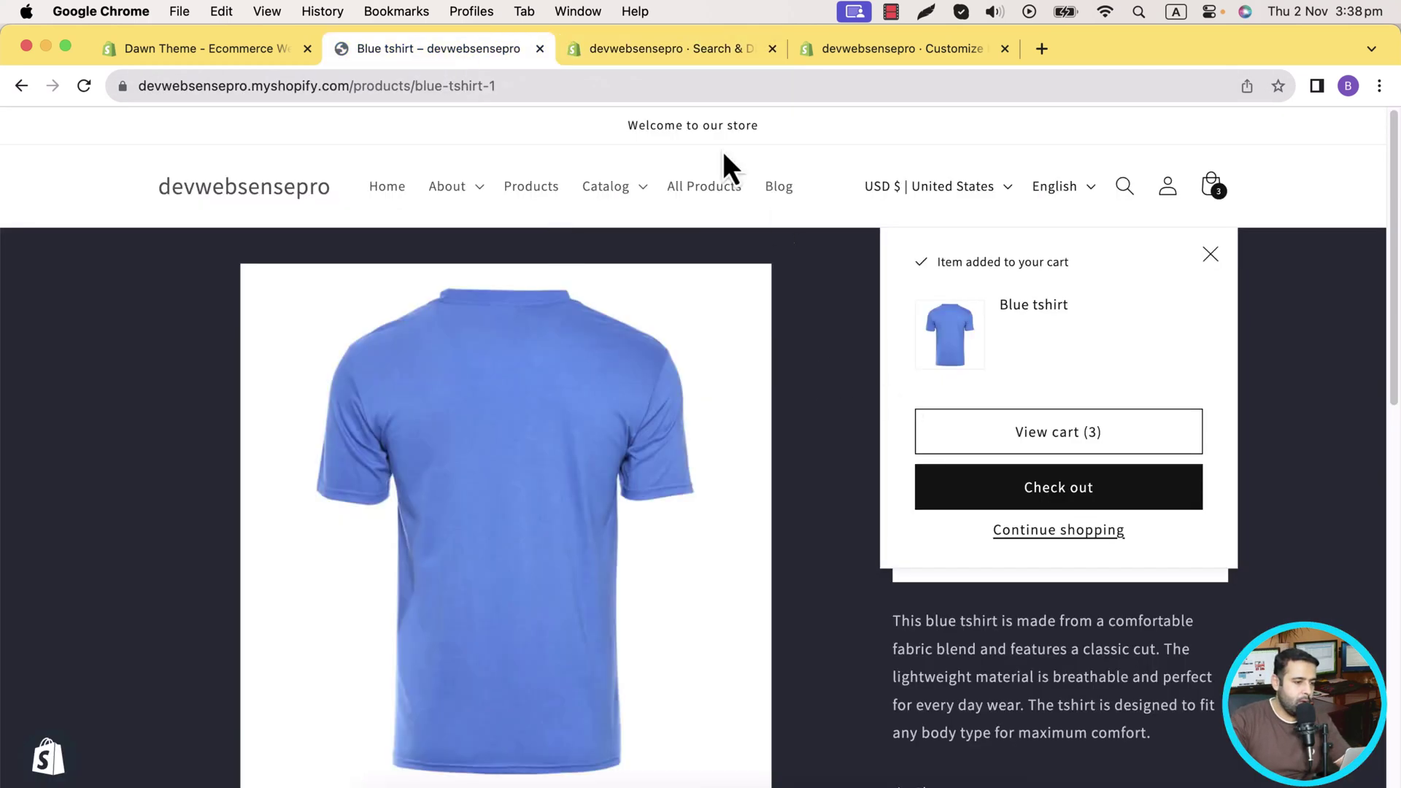
pyautogui.click(694, 64)
pyautogui.scroll(-1, 833, 523)
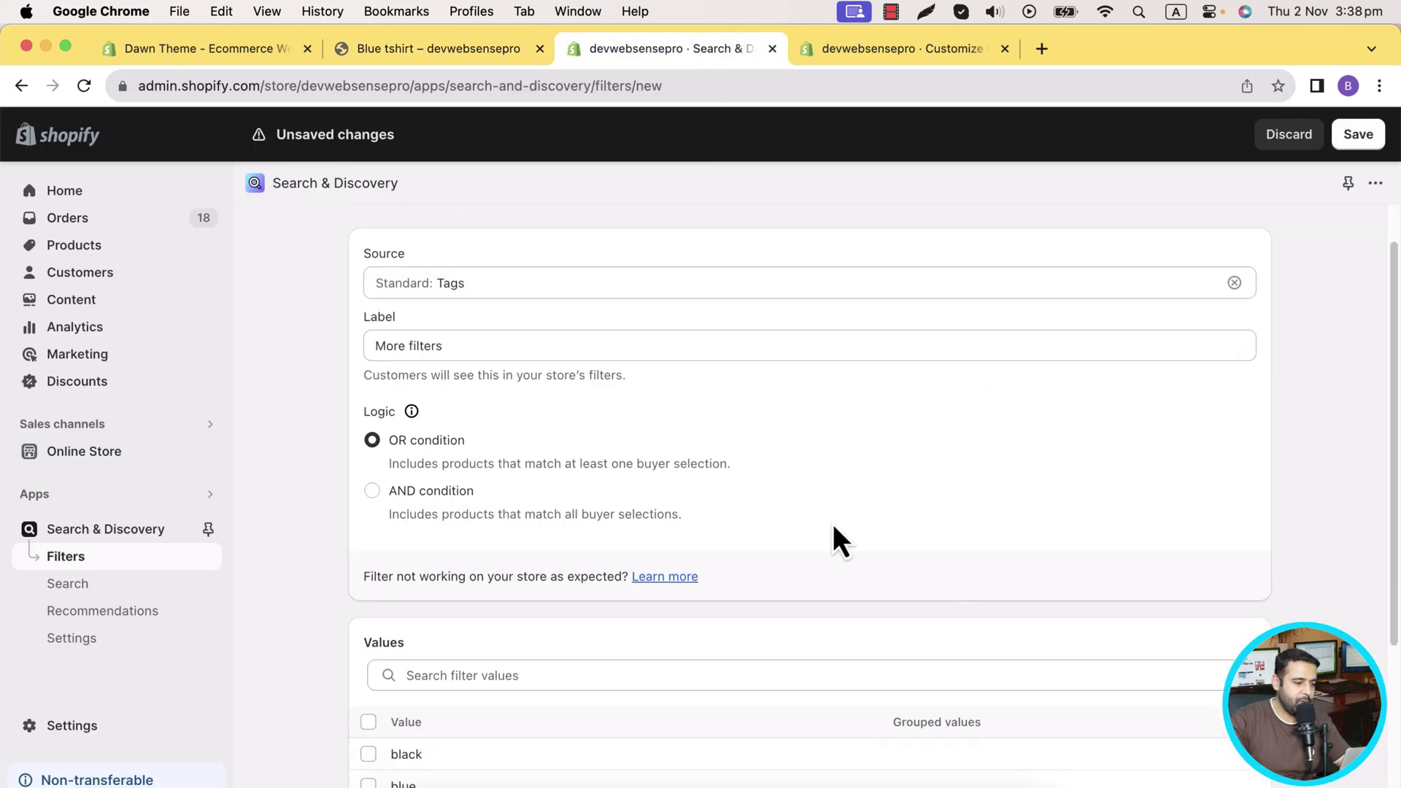
# Step: Set the Tags filter's logic to the AND condition, select all its values, and save the filter
pyautogui.scroll(-3, 979, 532)
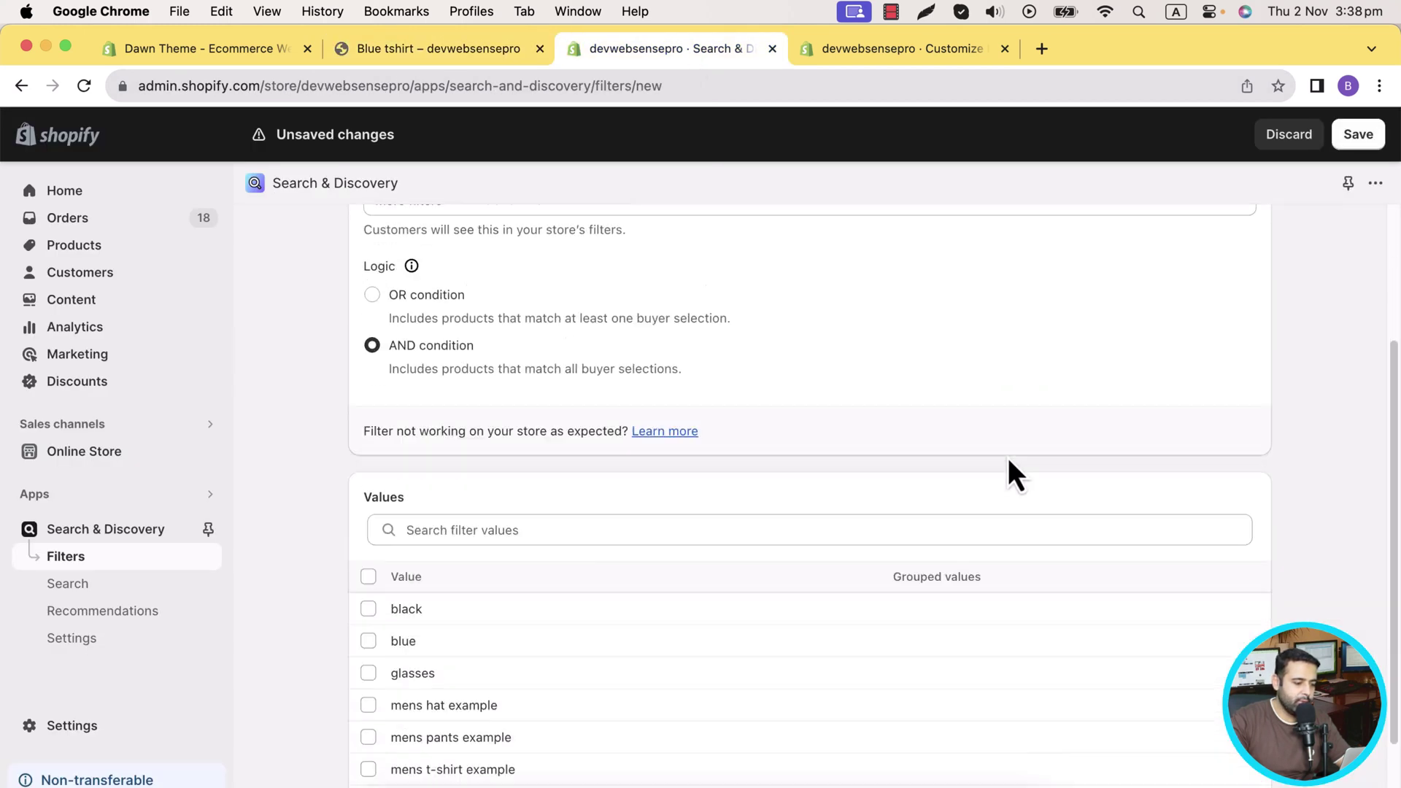
pyautogui.click(370, 493)
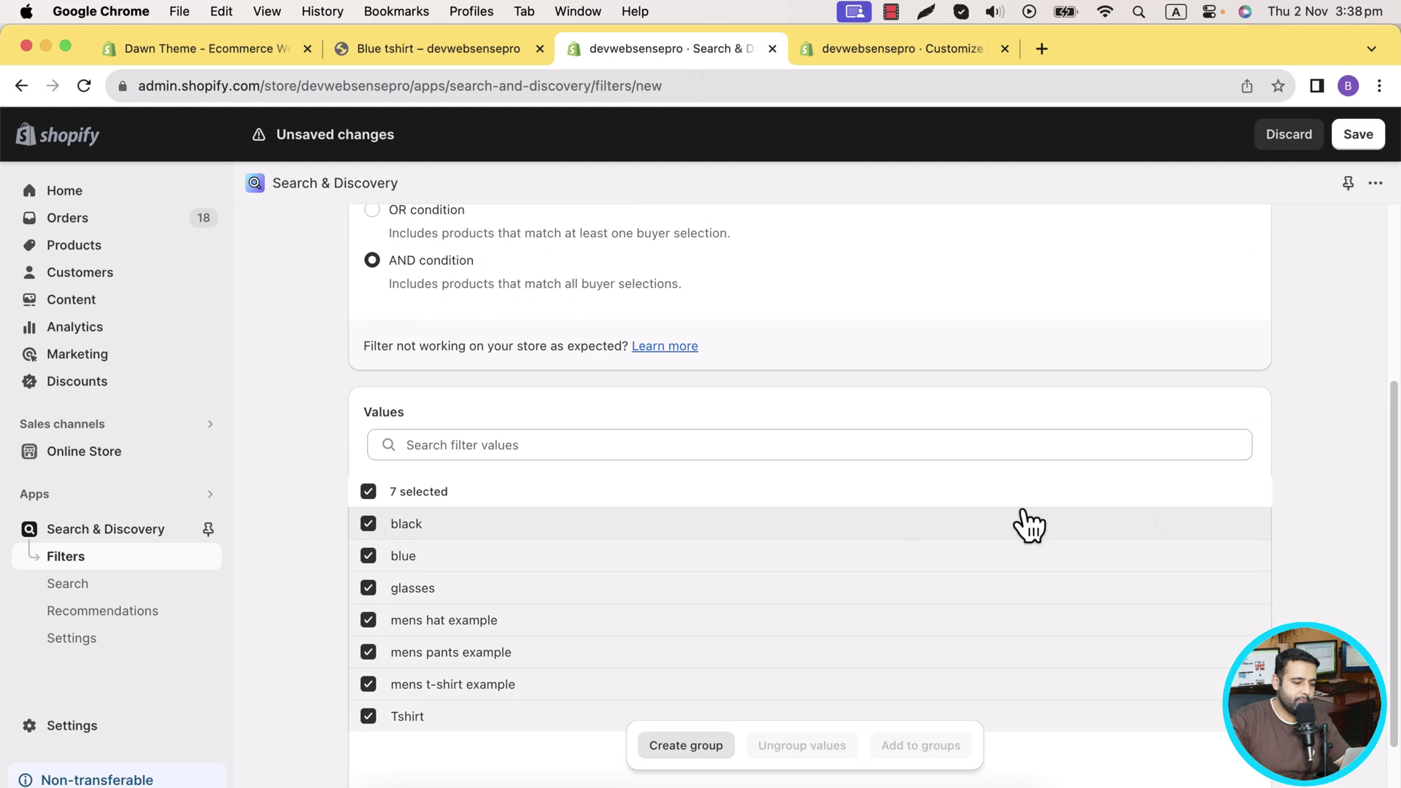
pyautogui.scroll(-2, 1247, 448)
pyautogui.click(1252, 777)
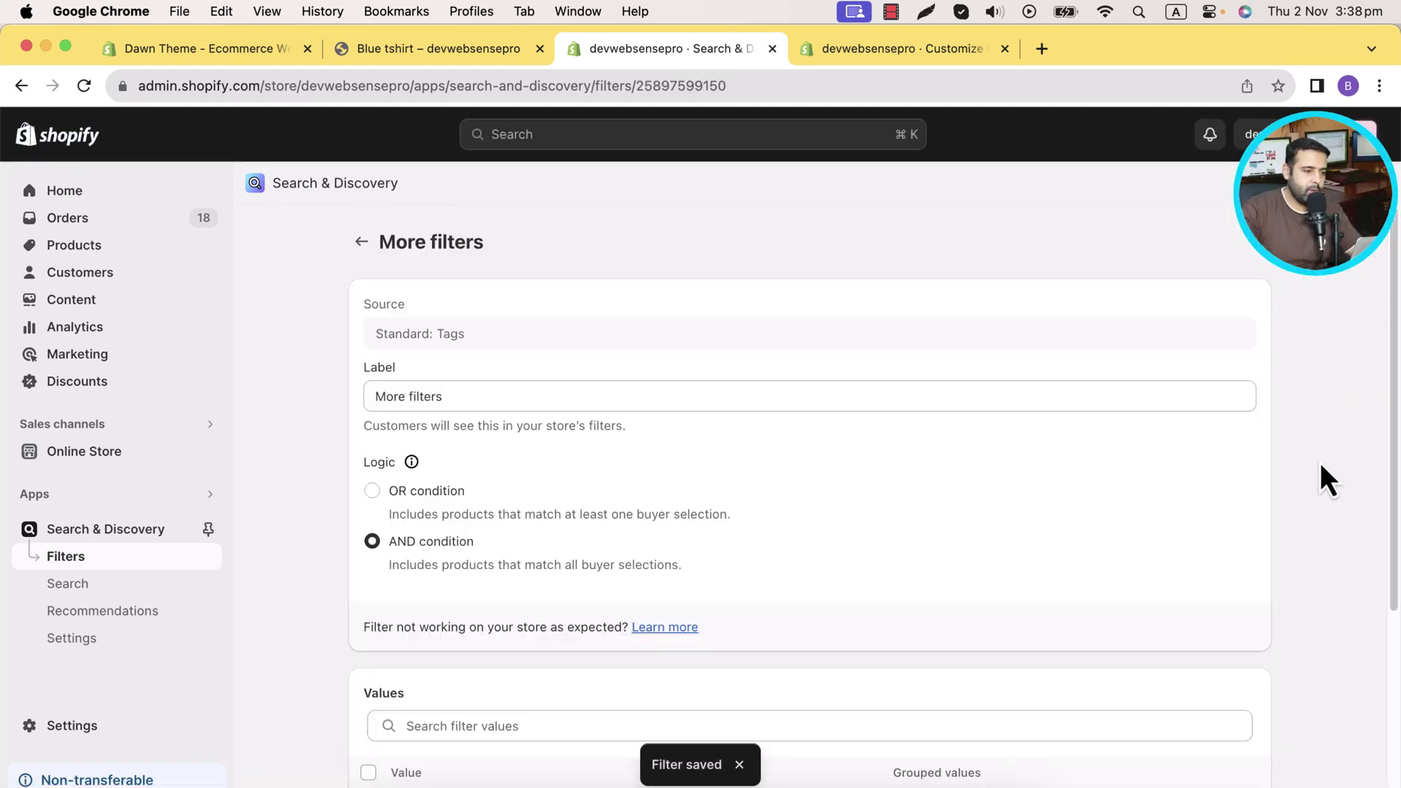
# Step: Reload the storefront and filter the All Products collection by the black and glasses tags, checking the tag values in the filter settings
pyautogui.click(477, 53)
pyautogui.press('super+r')
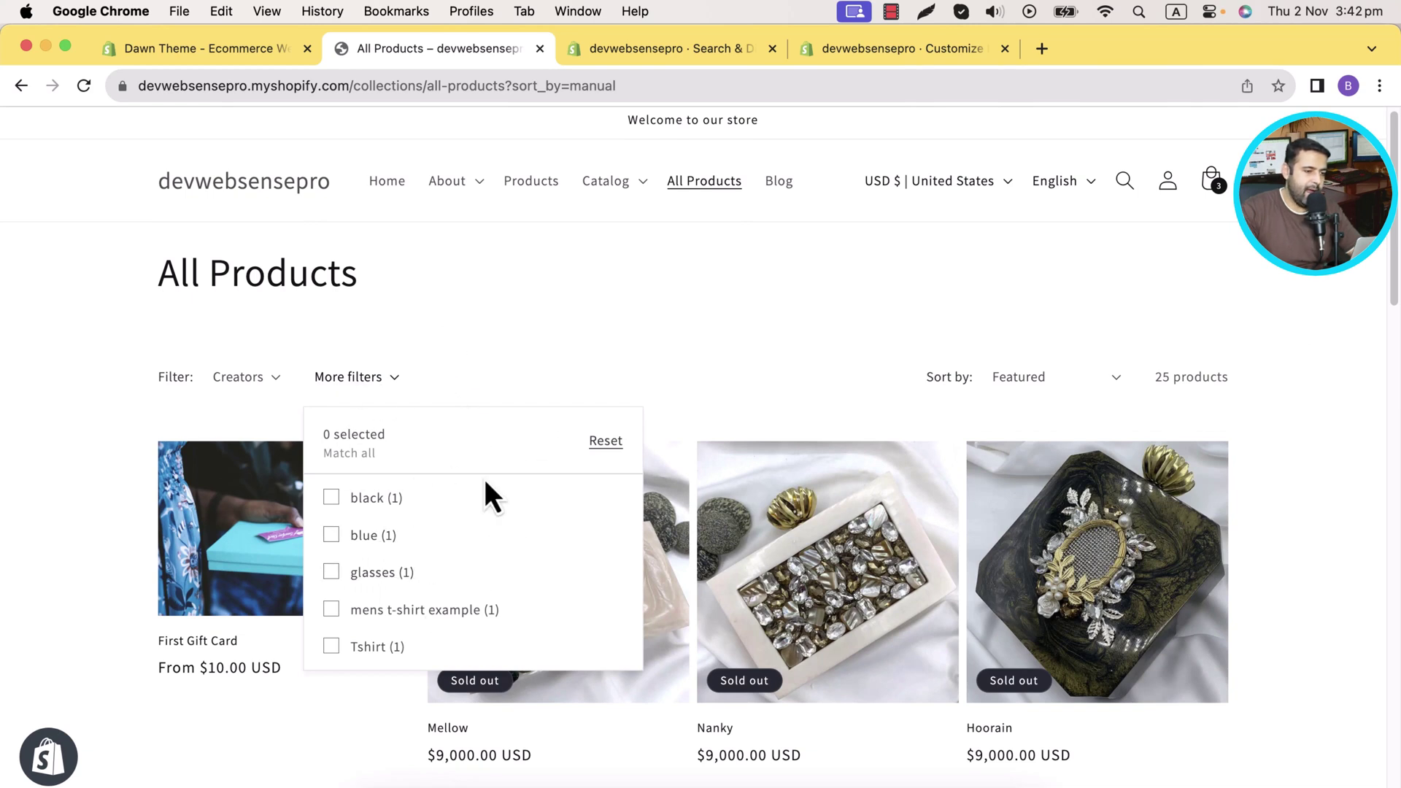
pyautogui.click(706, 51)
pyautogui.scroll(-5, 1153, 339)
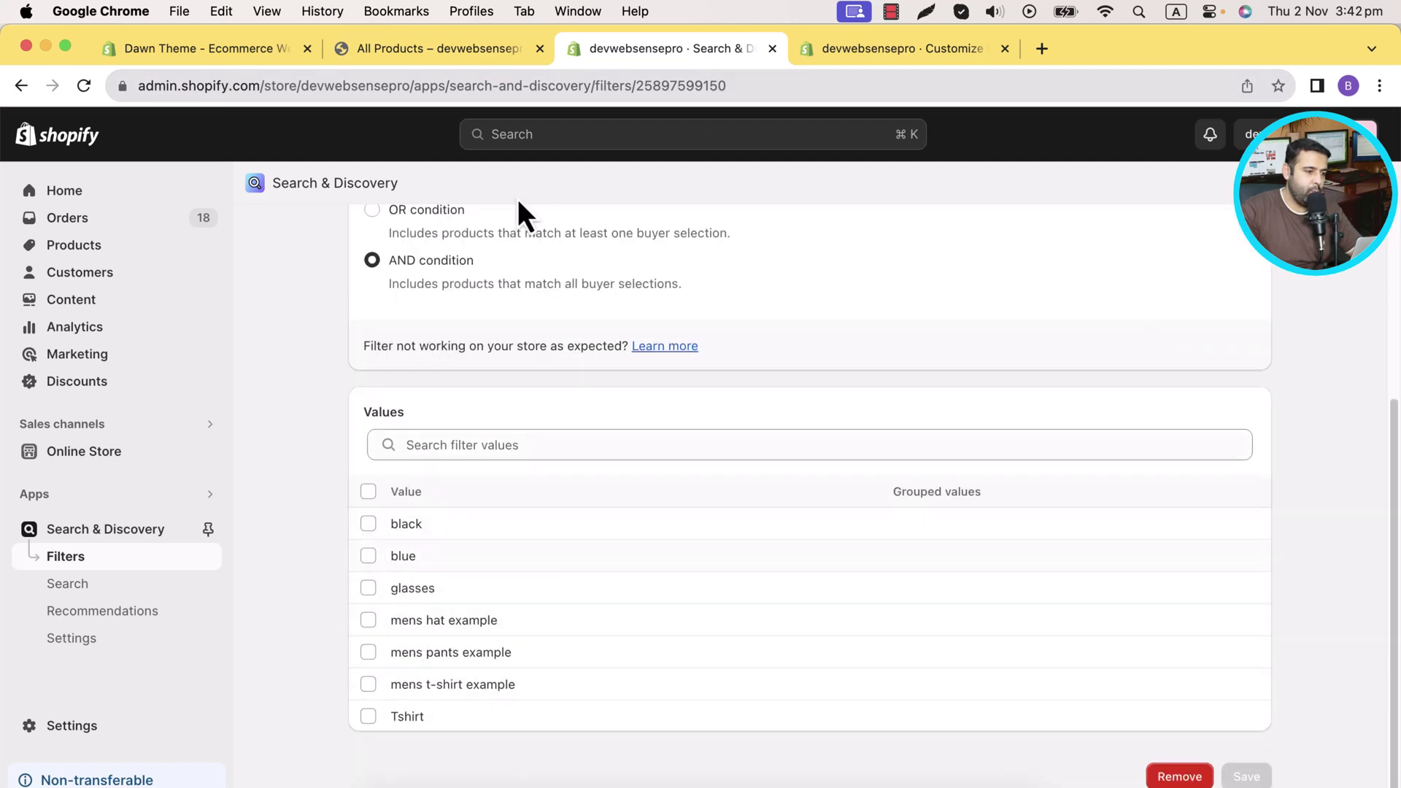
pyautogui.click(474, 52)
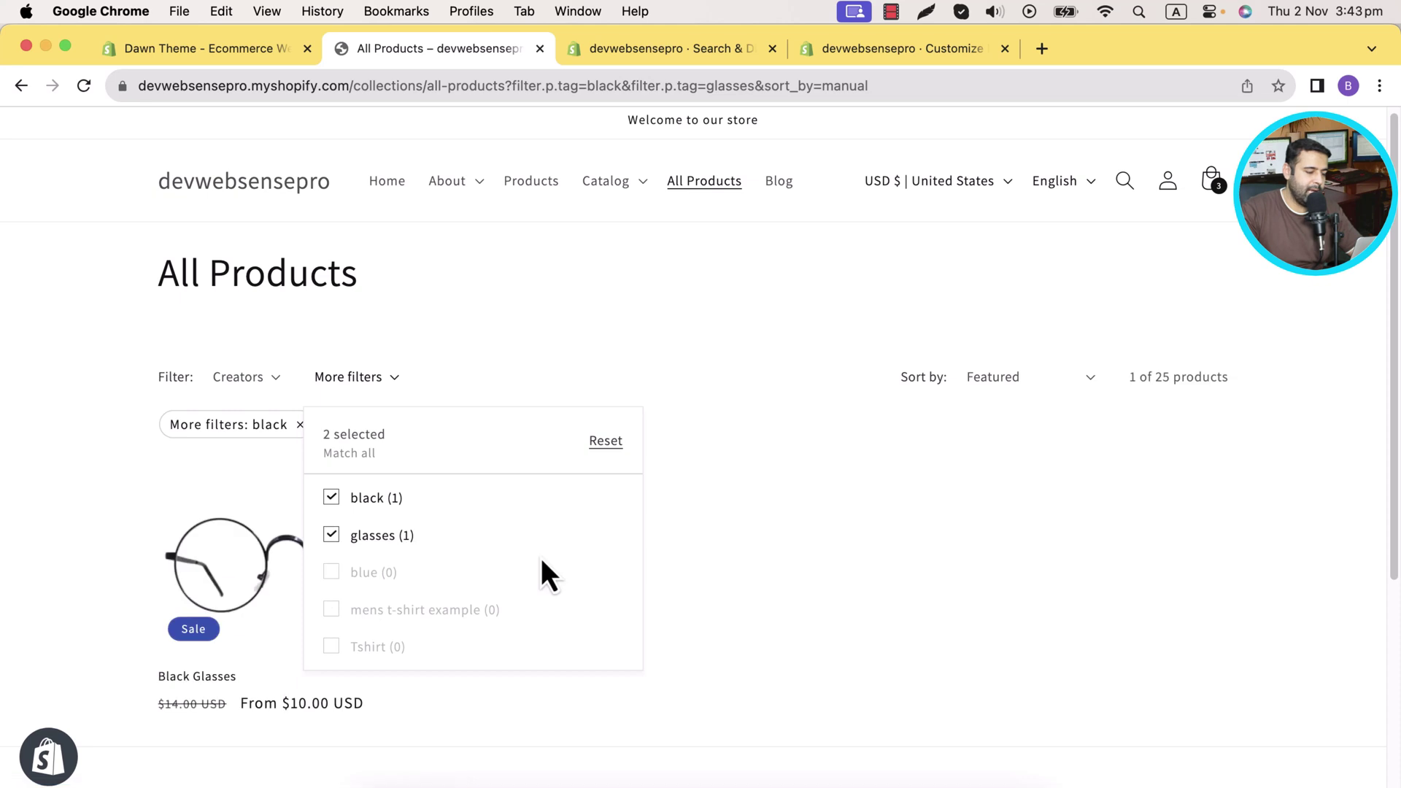
pyautogui.scroll(-4, 861, 408)
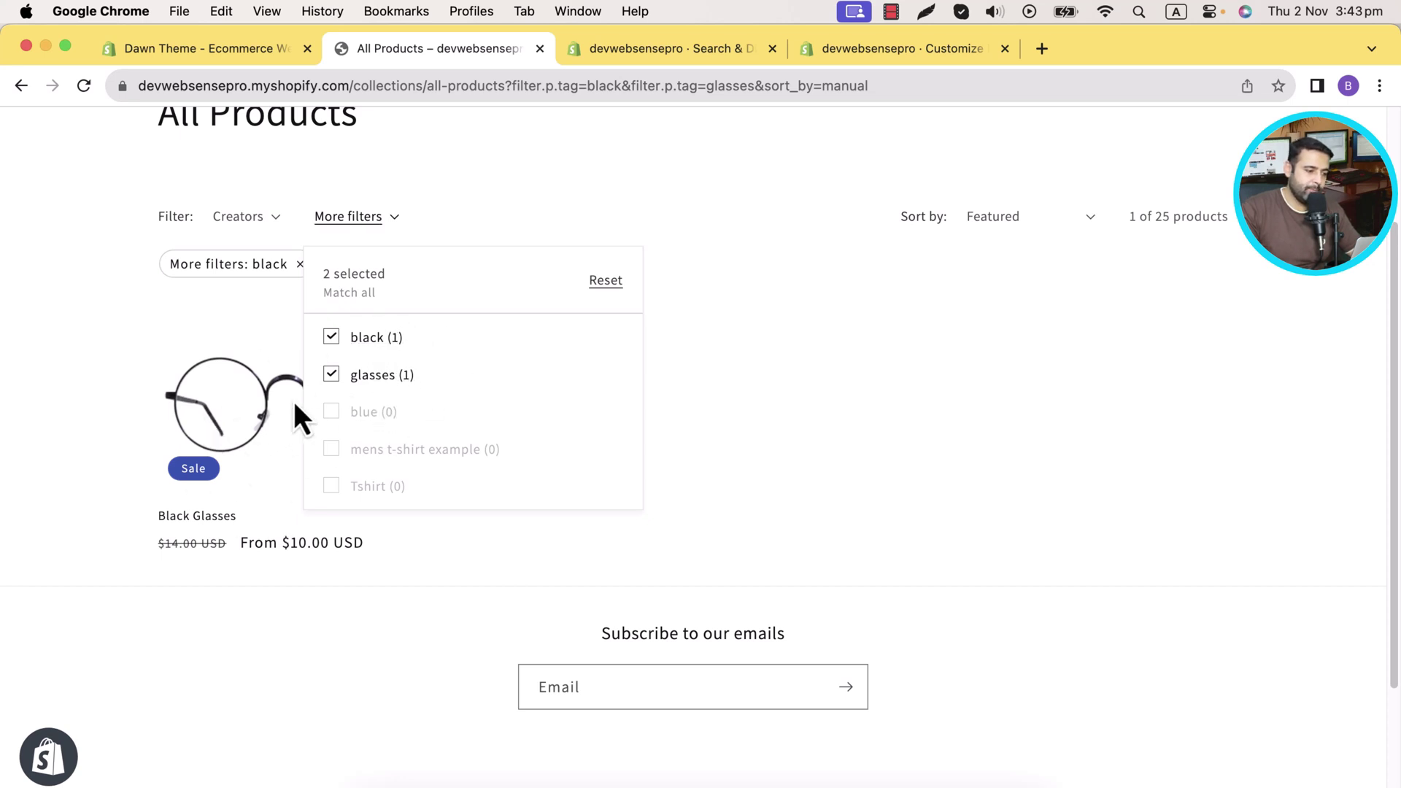
# Step: Clear the glasses and black tags under More filters and filter by mens t-shirt example instead
pyautogui.click(333, 374)
pyautogui.click(335, 342)
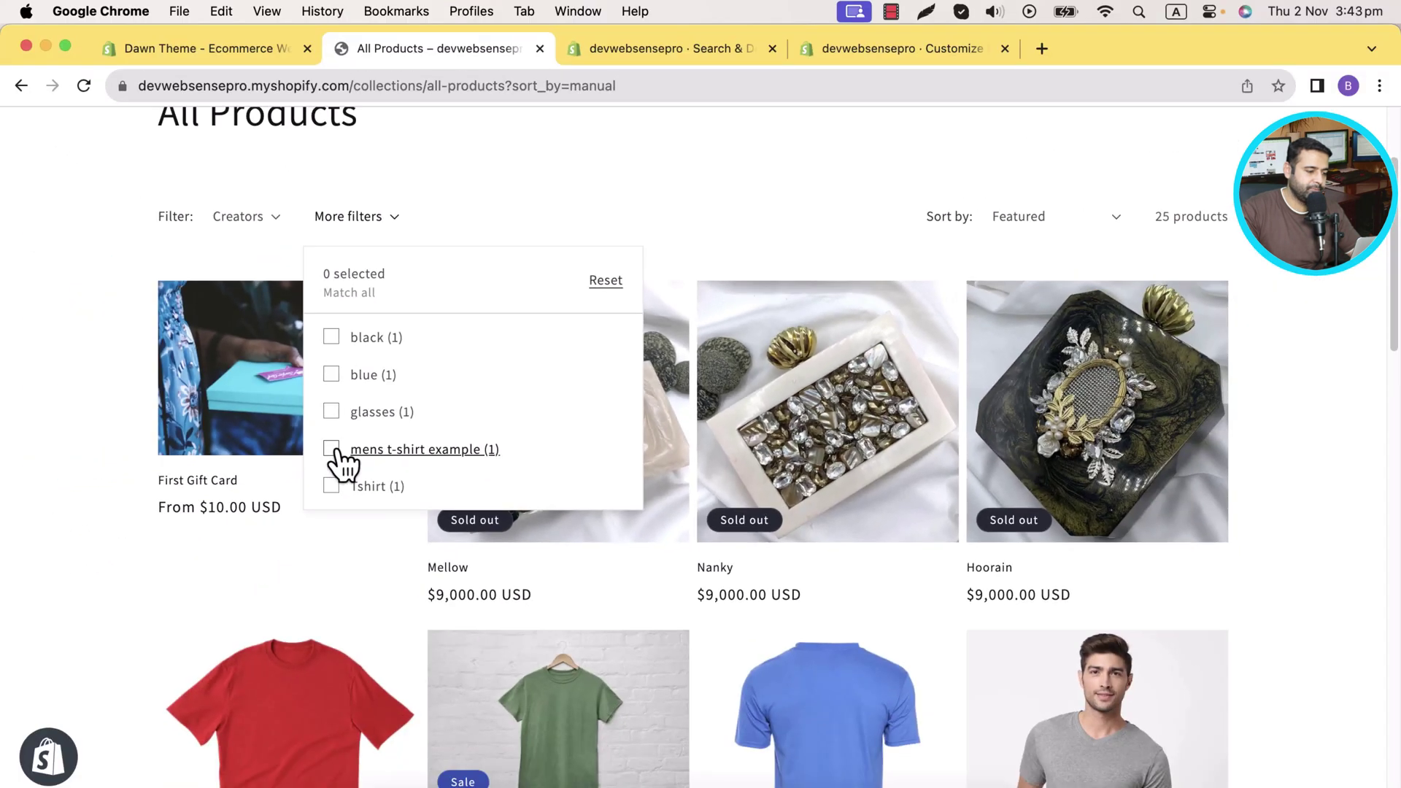
pyautogui.click(332, 448)
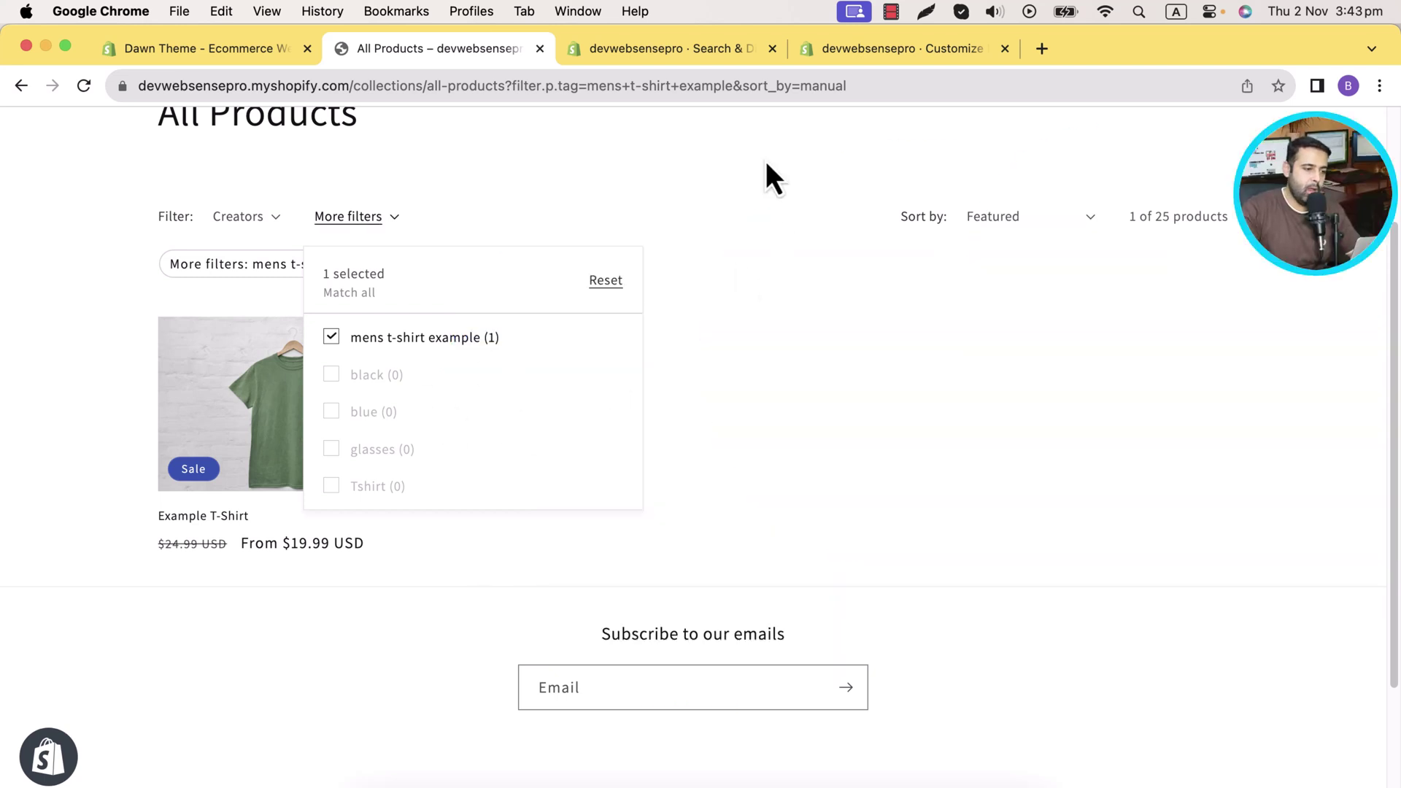
# Step: Change the More filters logic to the OR condition in Search & Discovery and save the filter
pyautogui.click(689, 50)
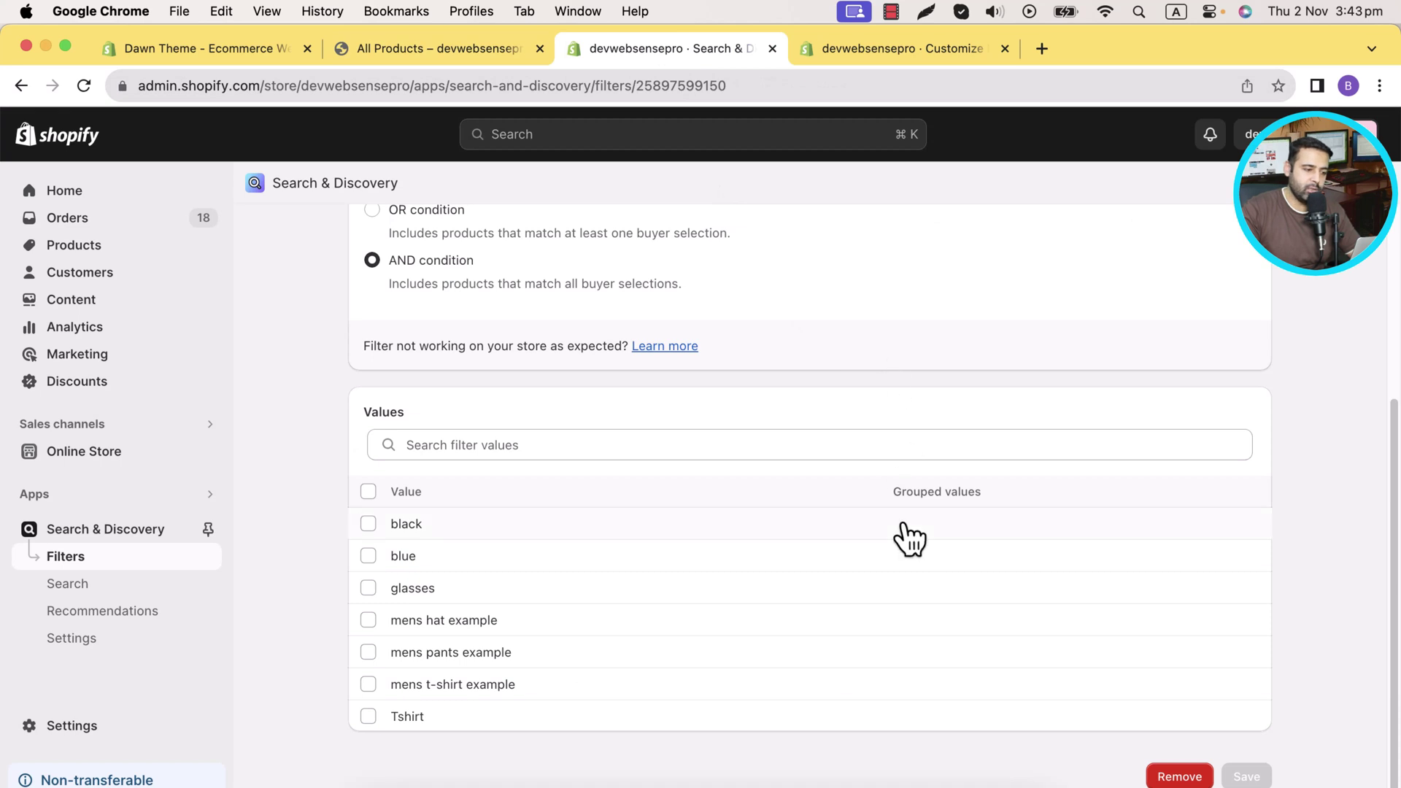
pyautogui.scroll(3, 458, 369)
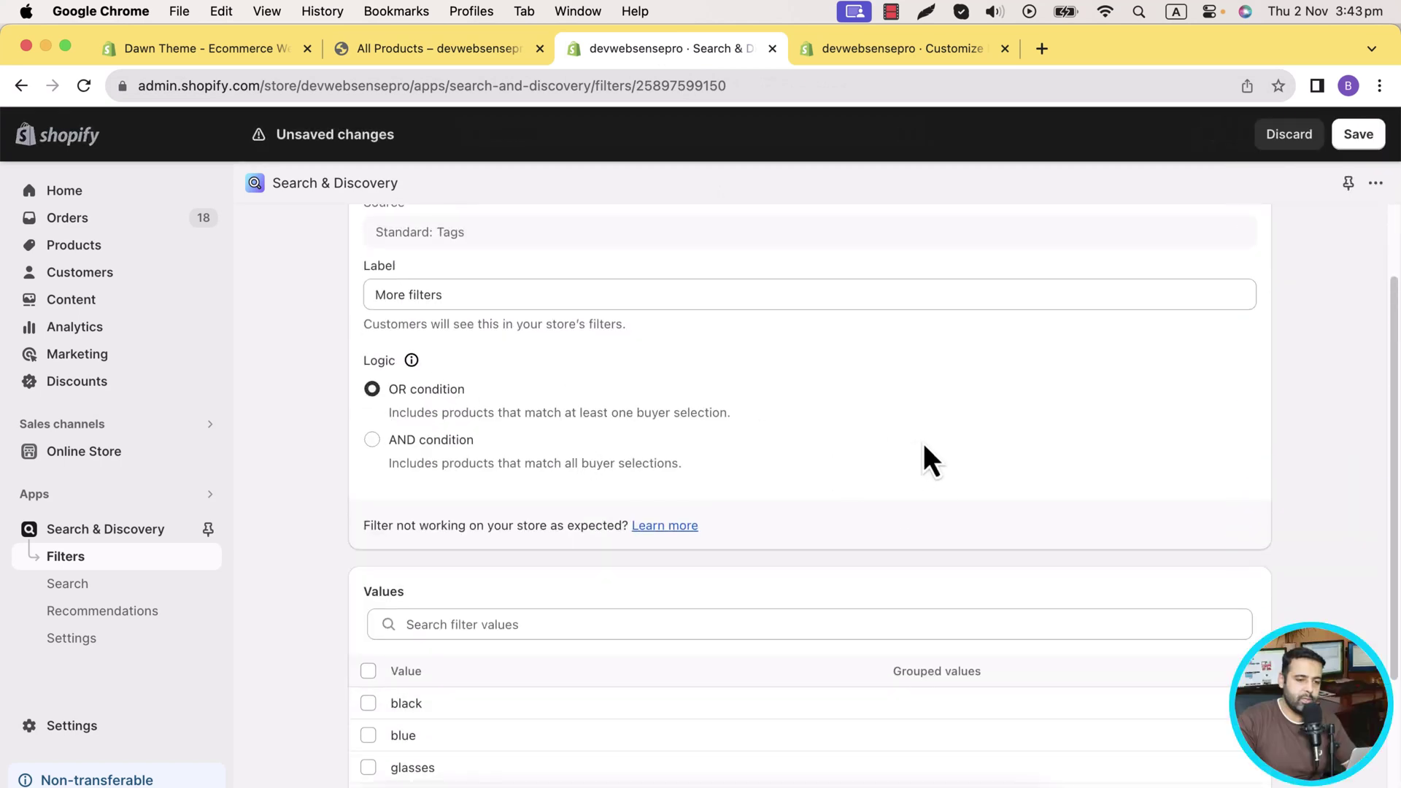
pyautogui.click(1360, 136)
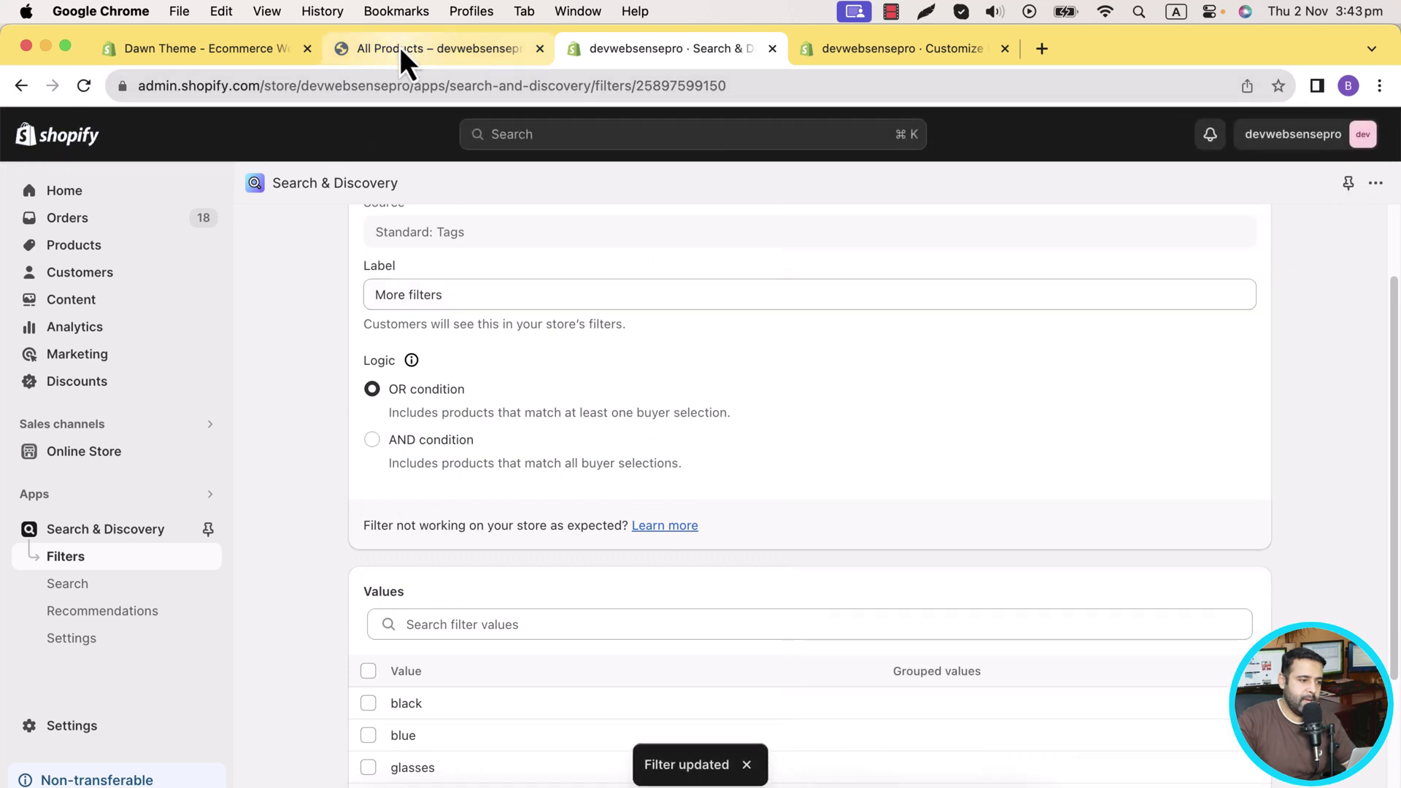
# Step: Reload the All Products storefront page and remove the mens t-shirt example filter
pyautogui.click(400, 46)
pyautogui.click(83, 86)
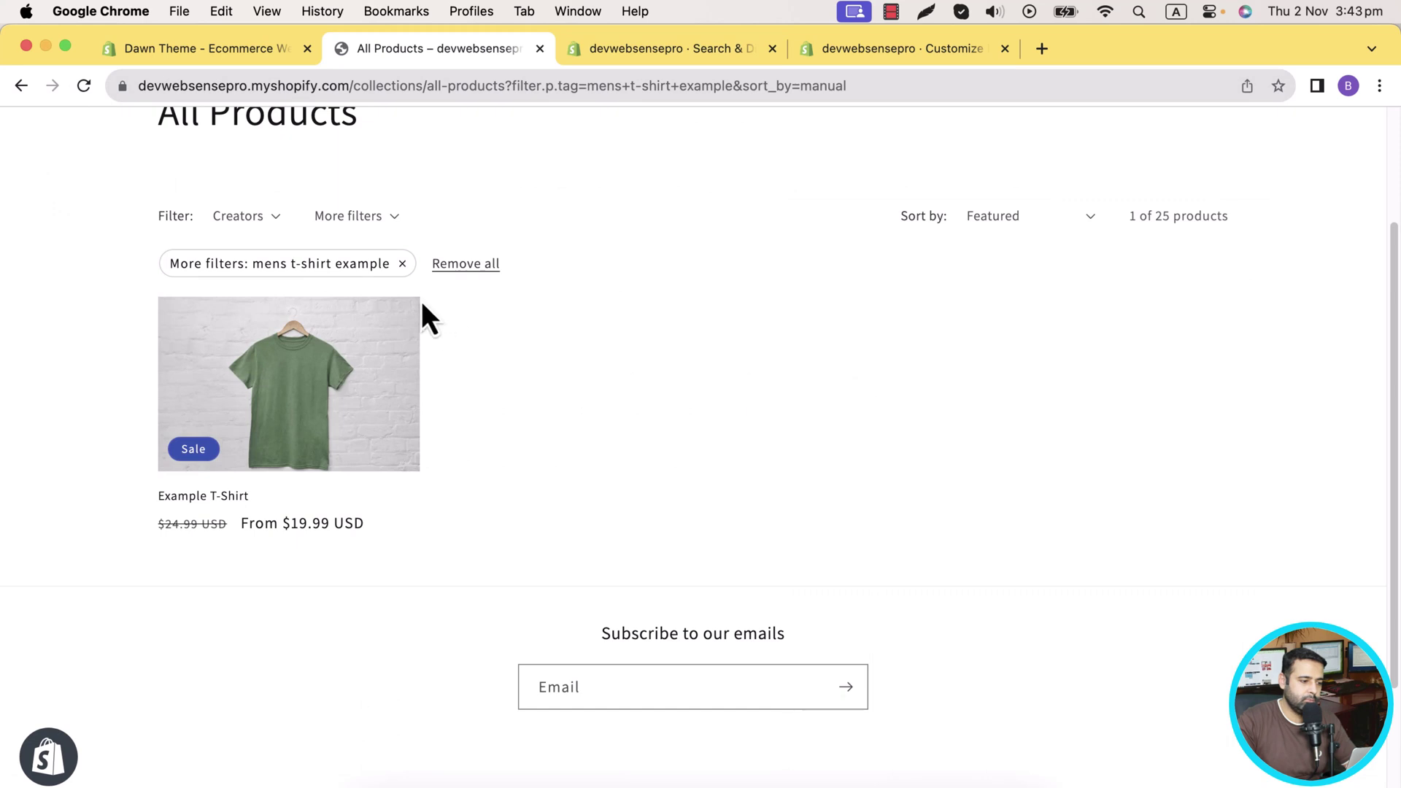
pyautogui.click(403, 264)
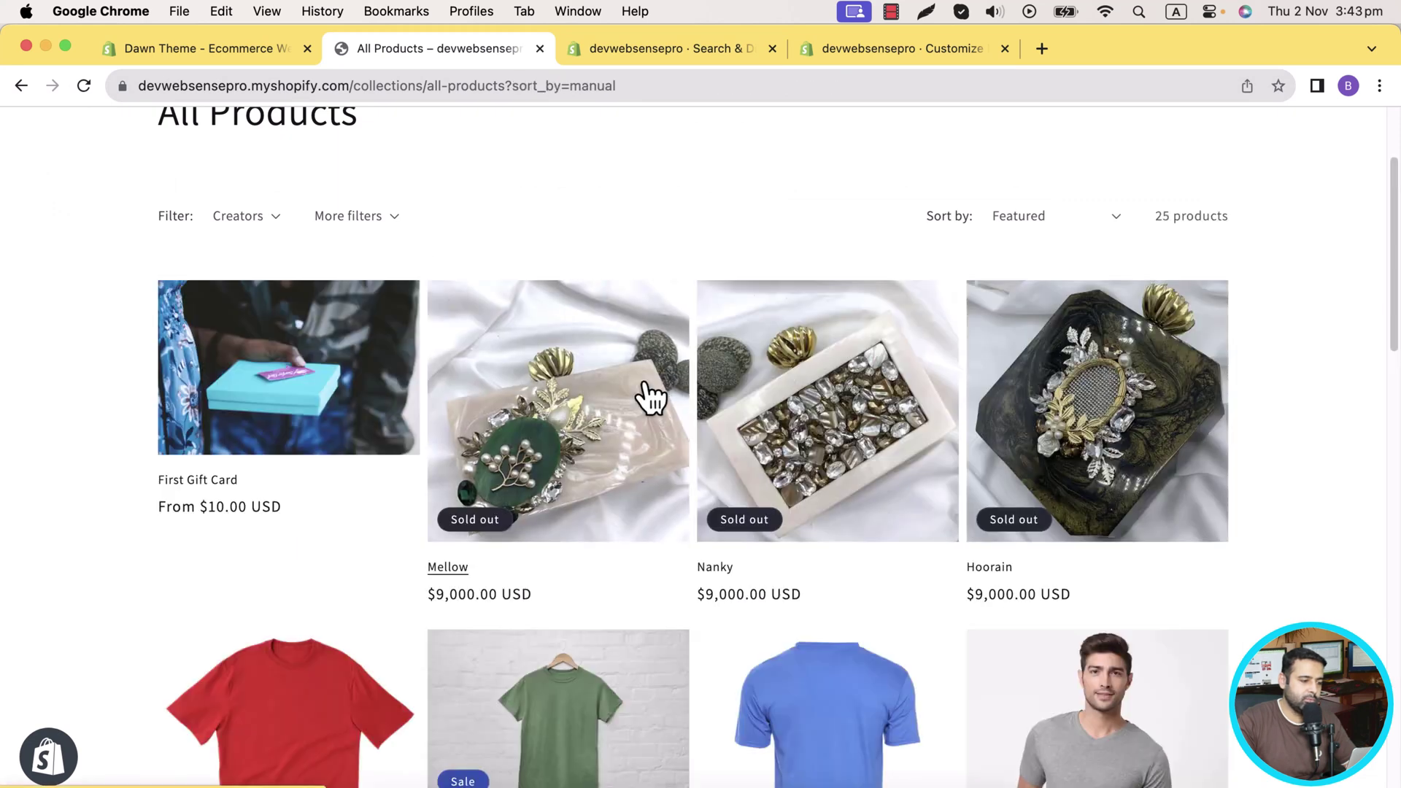
# Step: Filter the All Products collection by the glasses and blue tags under More filters to test the OR logic
pyautogui.scroll(3, 642, 391)
pyautogui.click(369, 382)
pyautogui.click(397, 568)
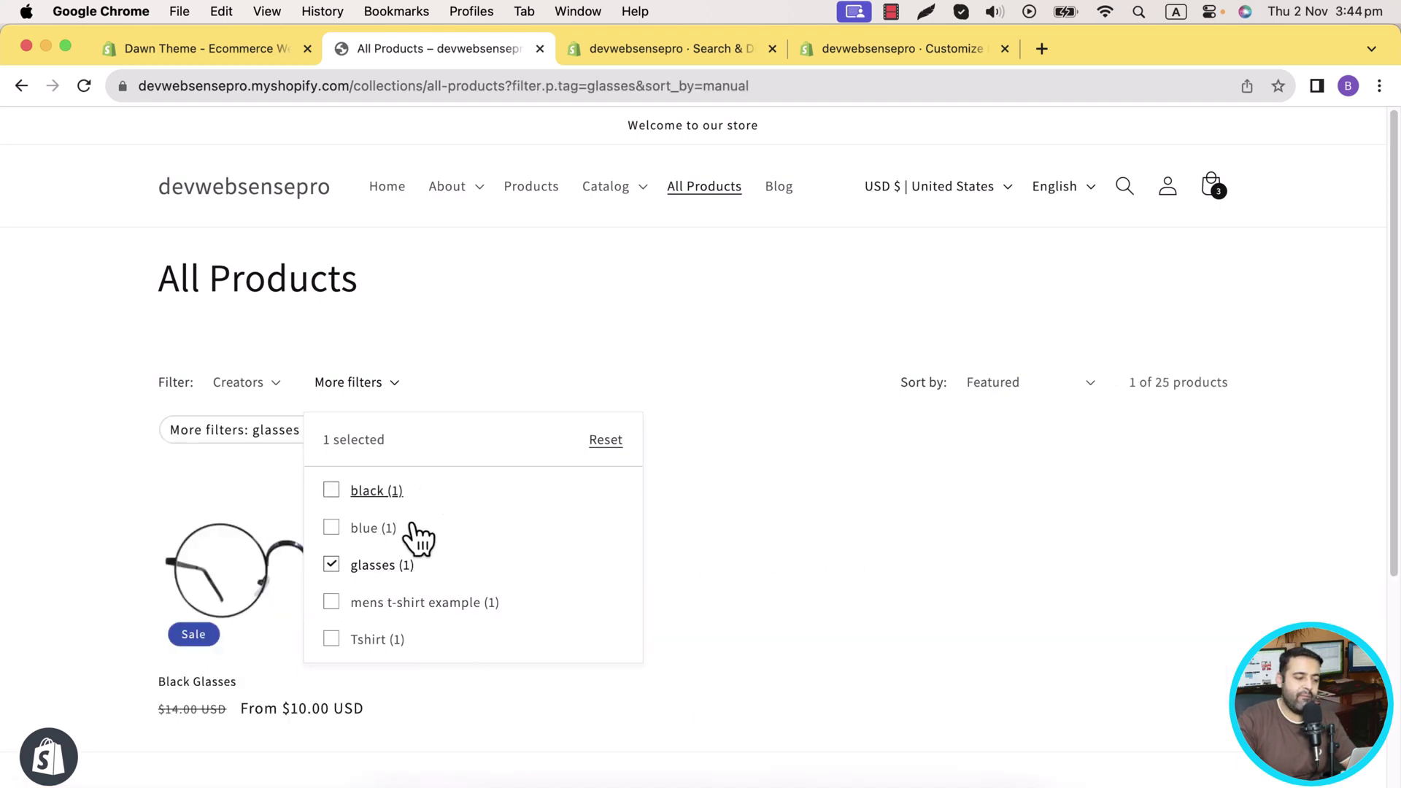
pyautogui.click(393, 540)
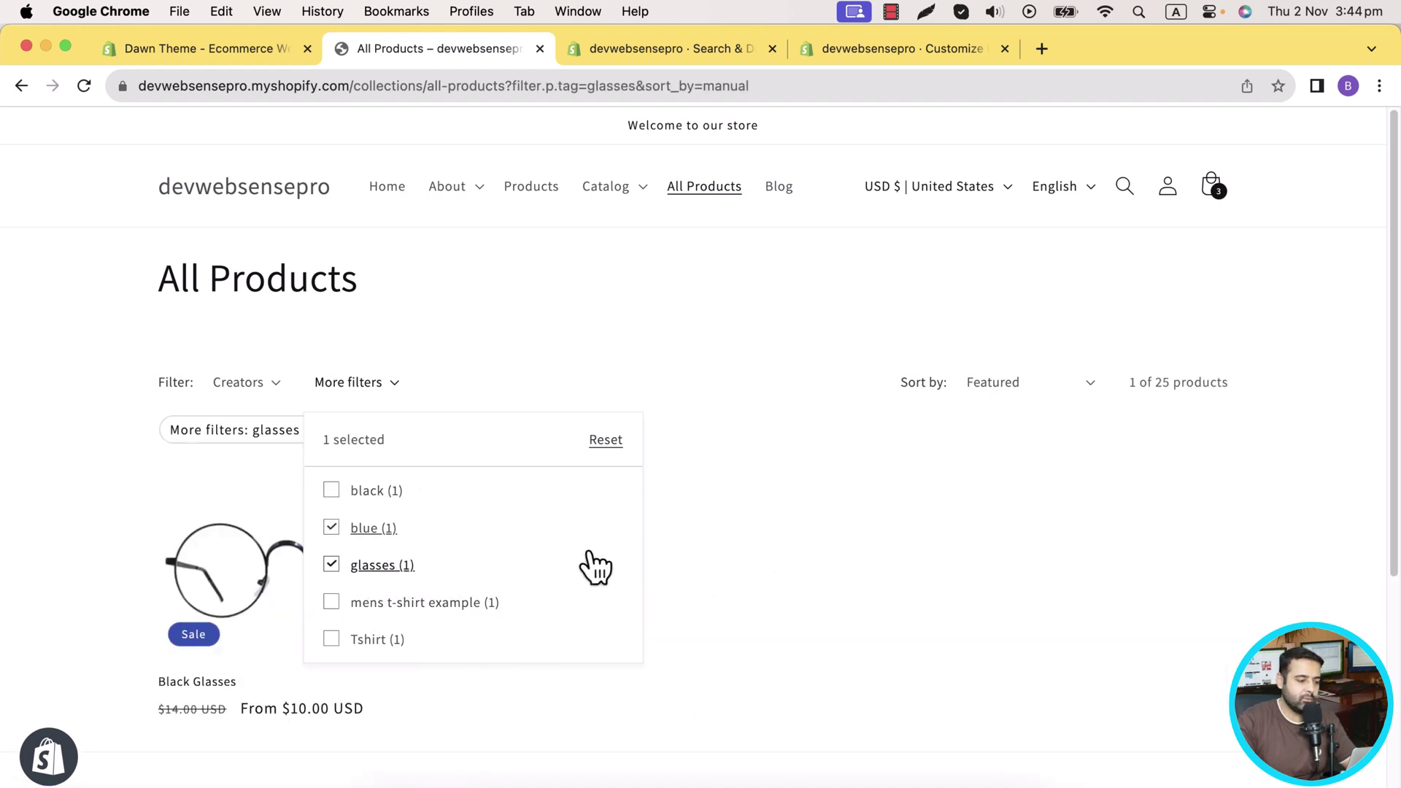
pyautogui.scroll(-1, 474, 588)
pyautogui.click(478, 573)
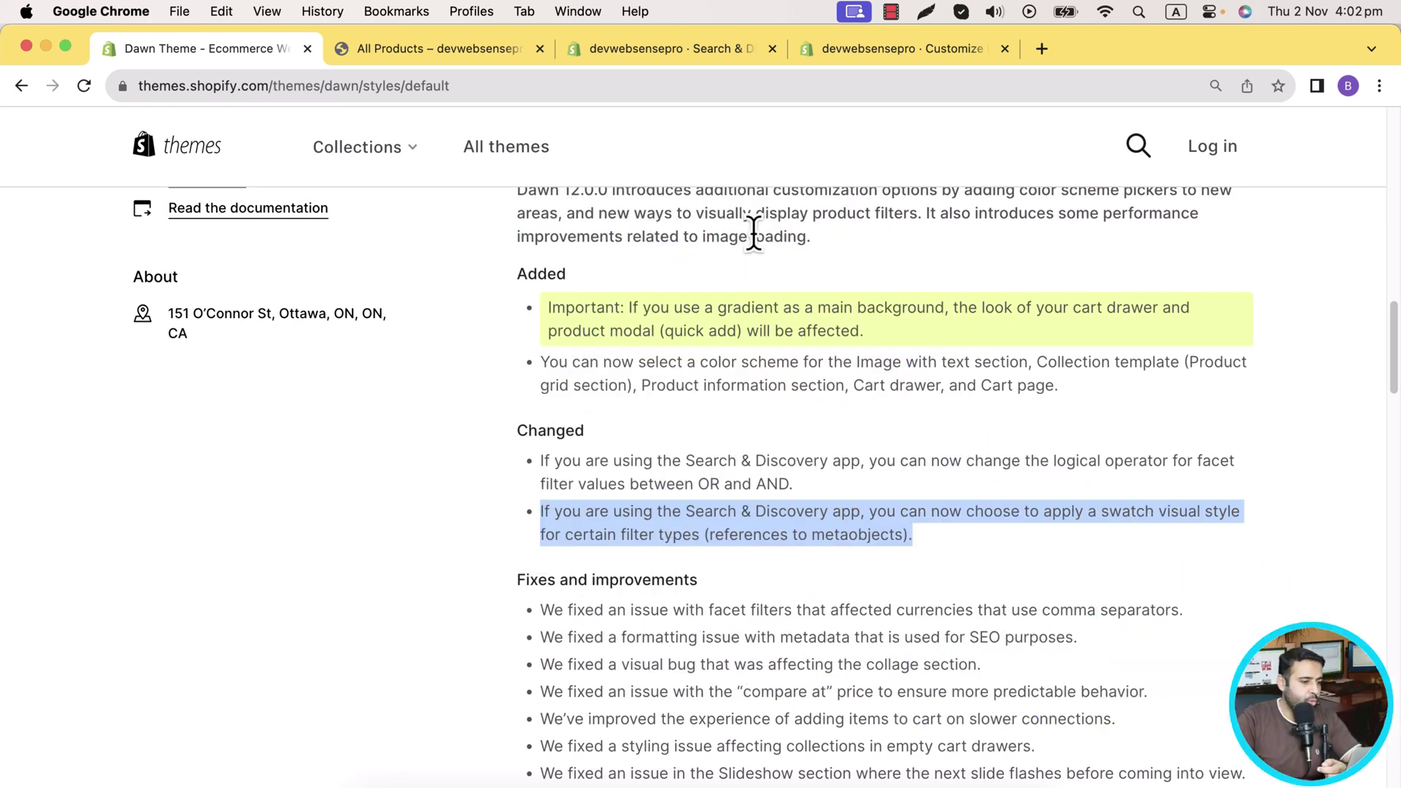
# Step: Open the Creators metaobject definition from the custom data section of the store settings
pyautogui.click(706, 51)
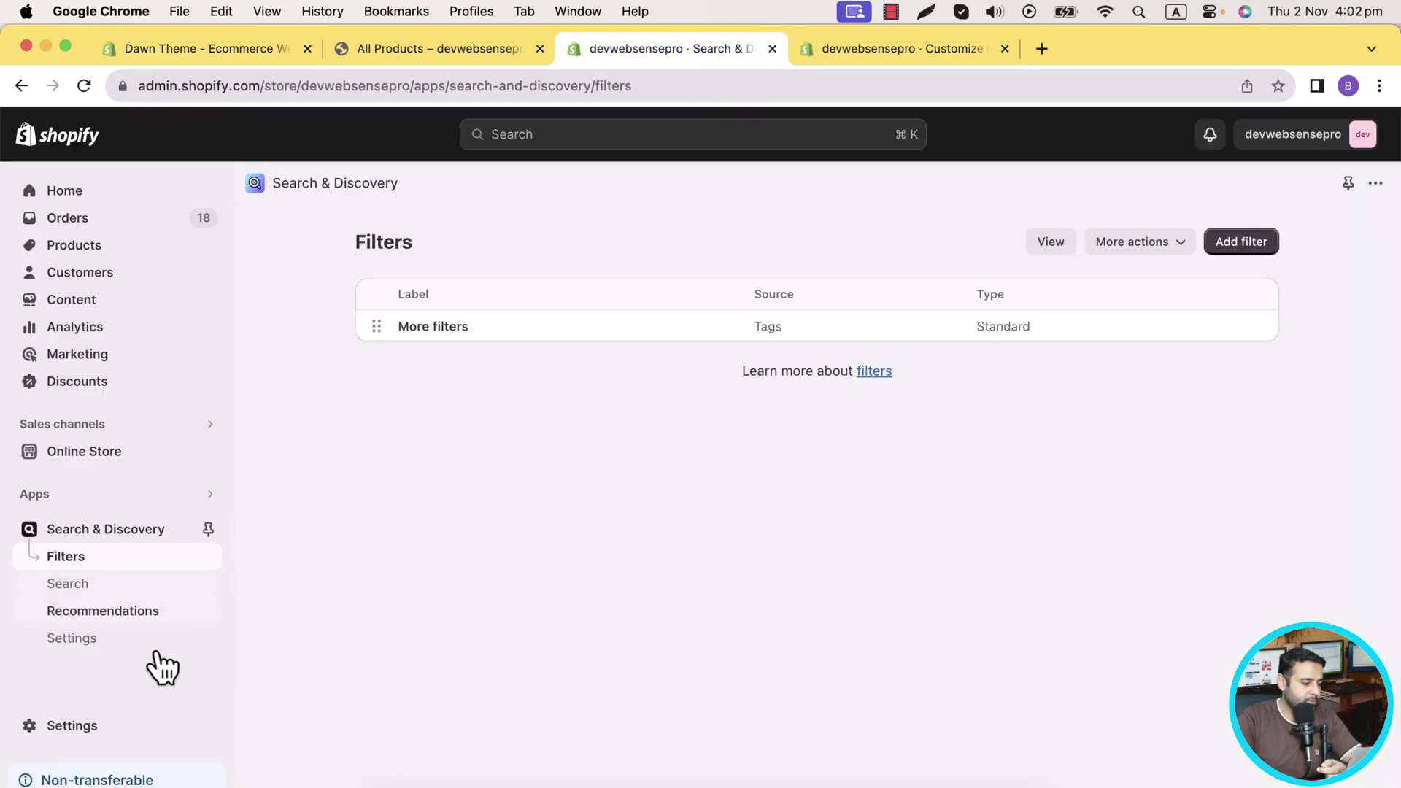
pyautogui.click(90, 725)
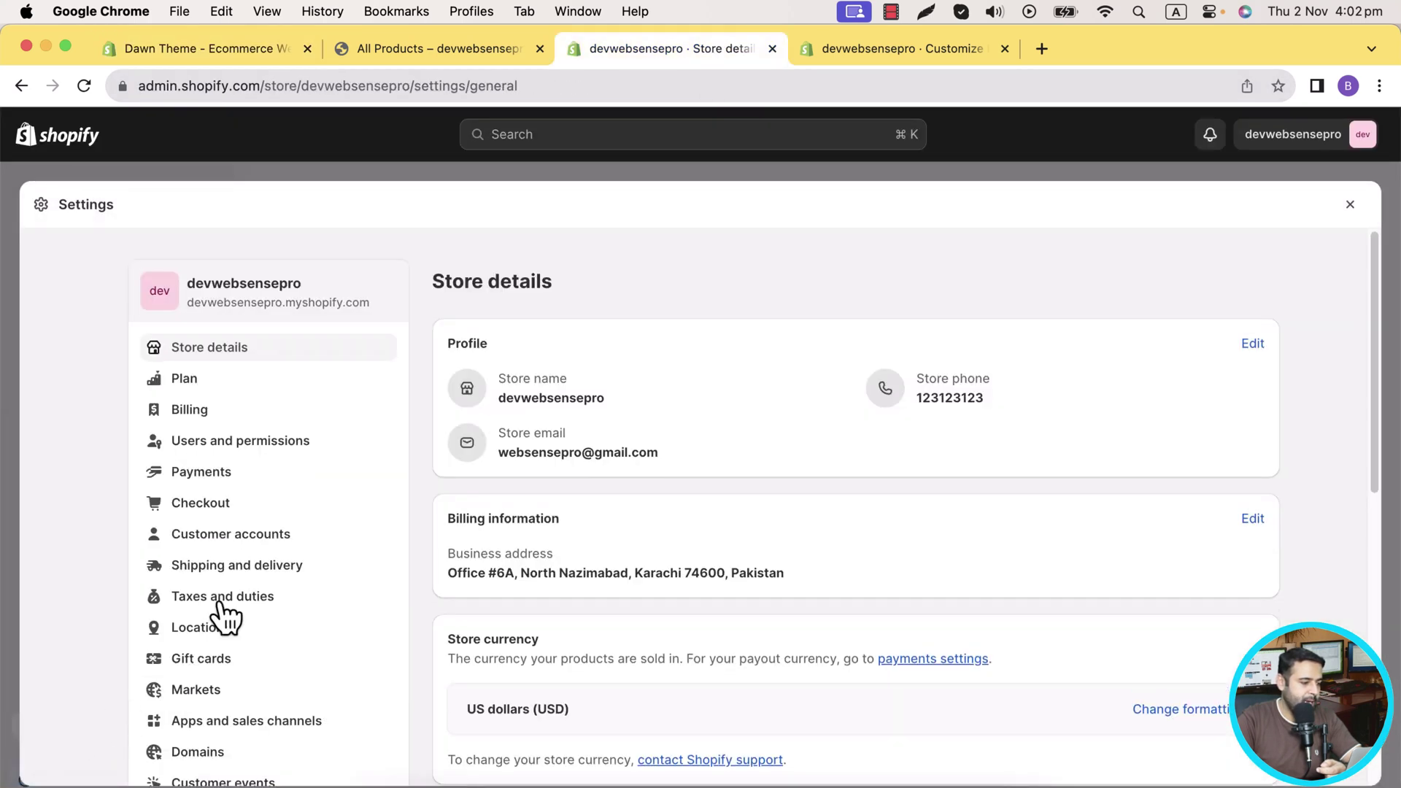
pyautogui.scroll(-15, 292, 510)
pyautogui.scroll(1, 266, 321)
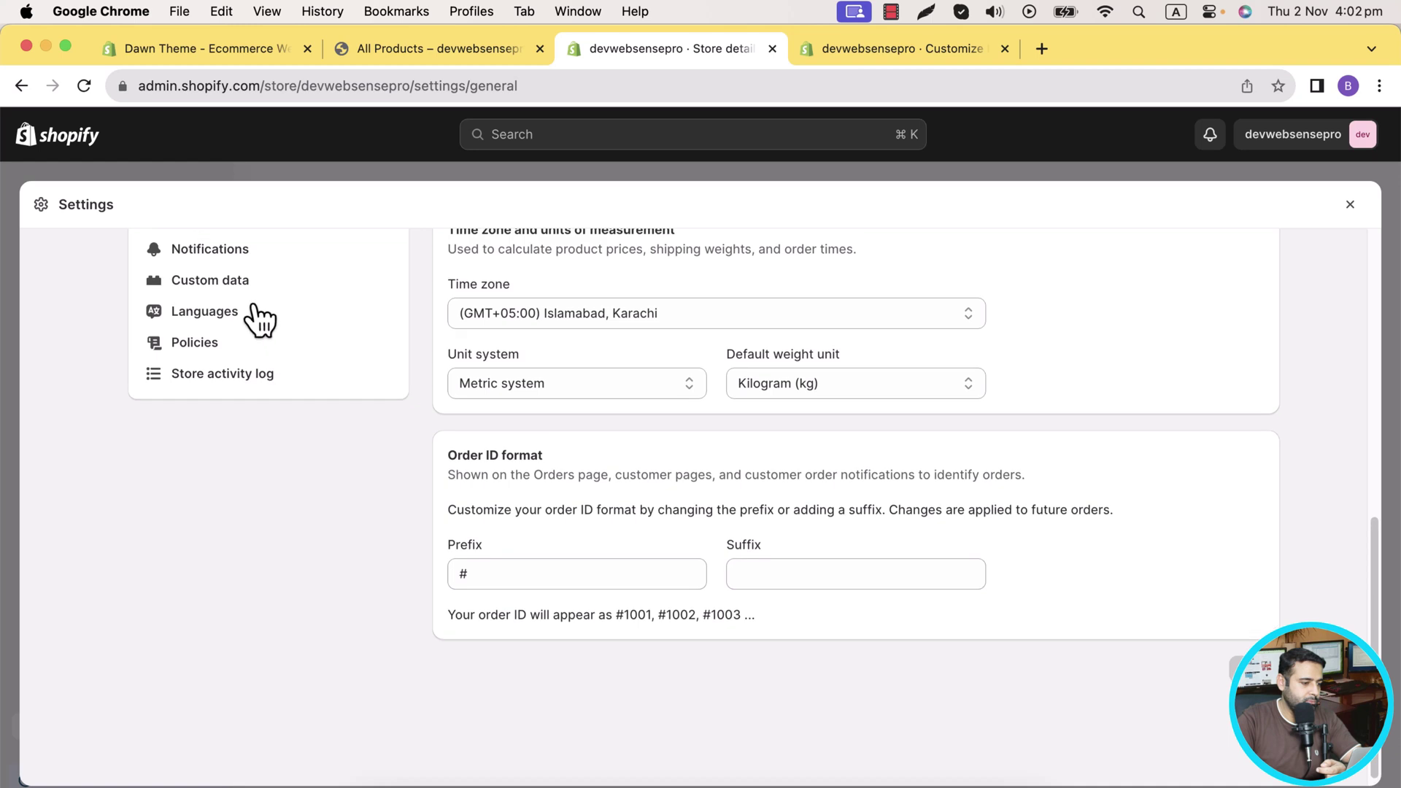
pyautogui.click(256, 299)
pyautogui.scroll(-8, 1204, 369)
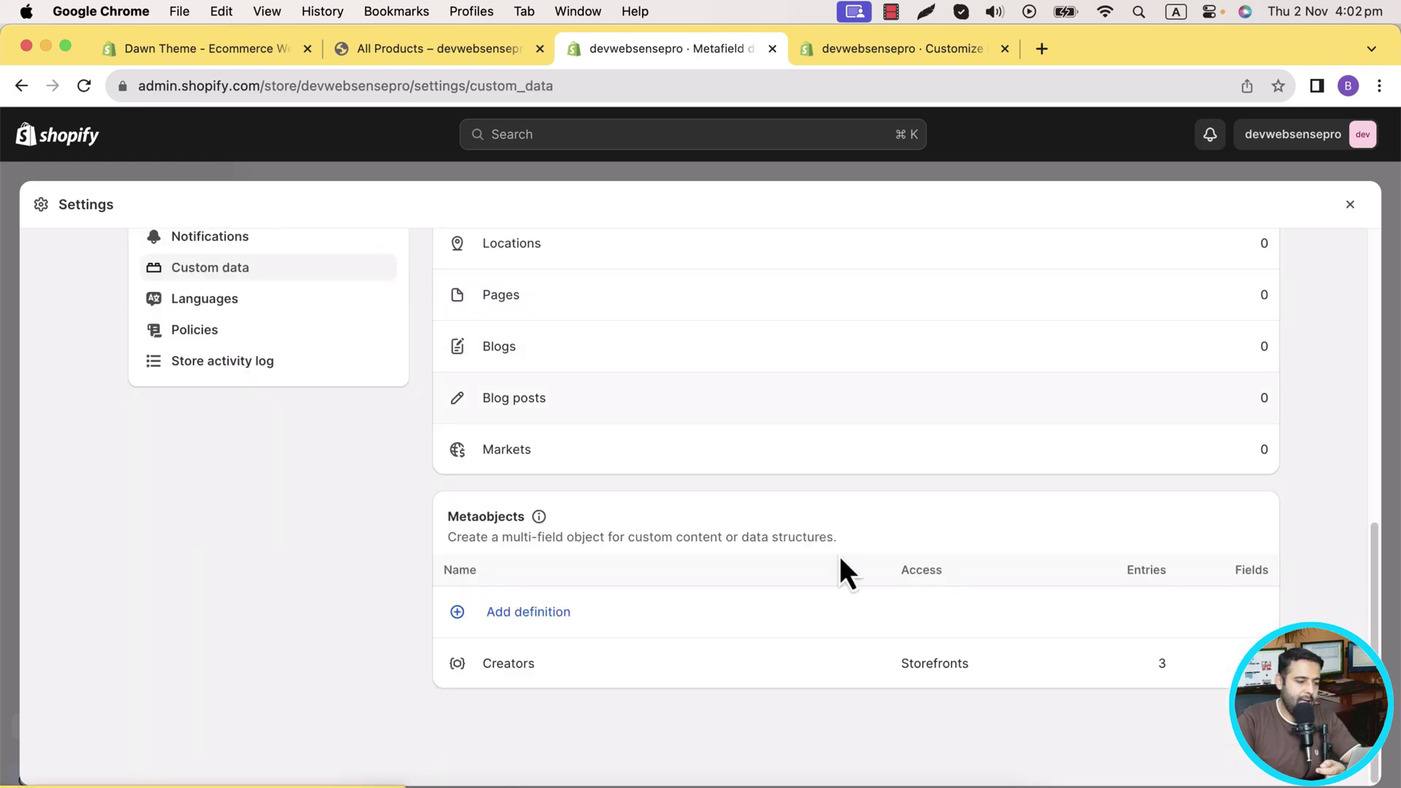
pyautogui.click(524, 671)
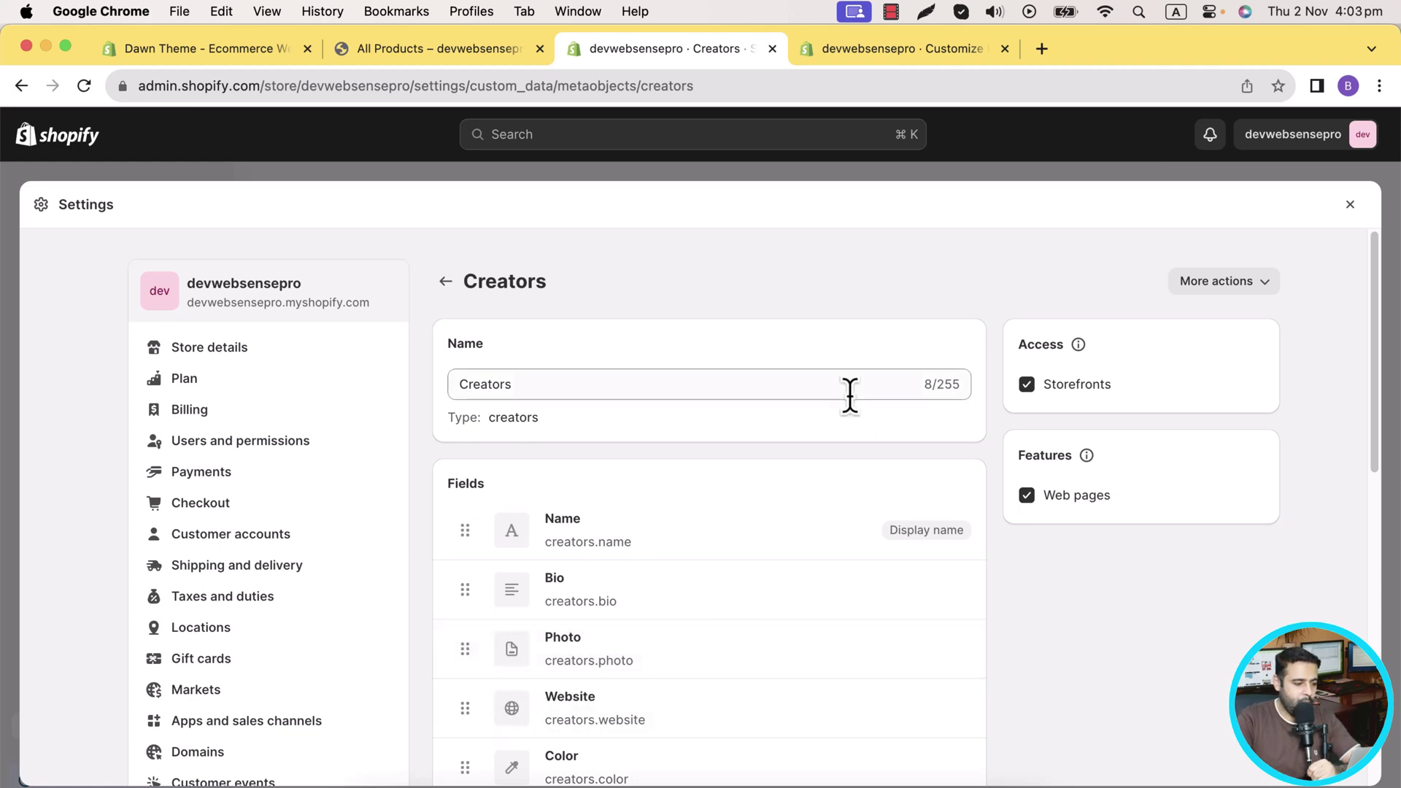
# Step: Review the Creators definition's name and its fields down to Color, and close the store settings
pyautogui.scroll(-3, 849, 397)
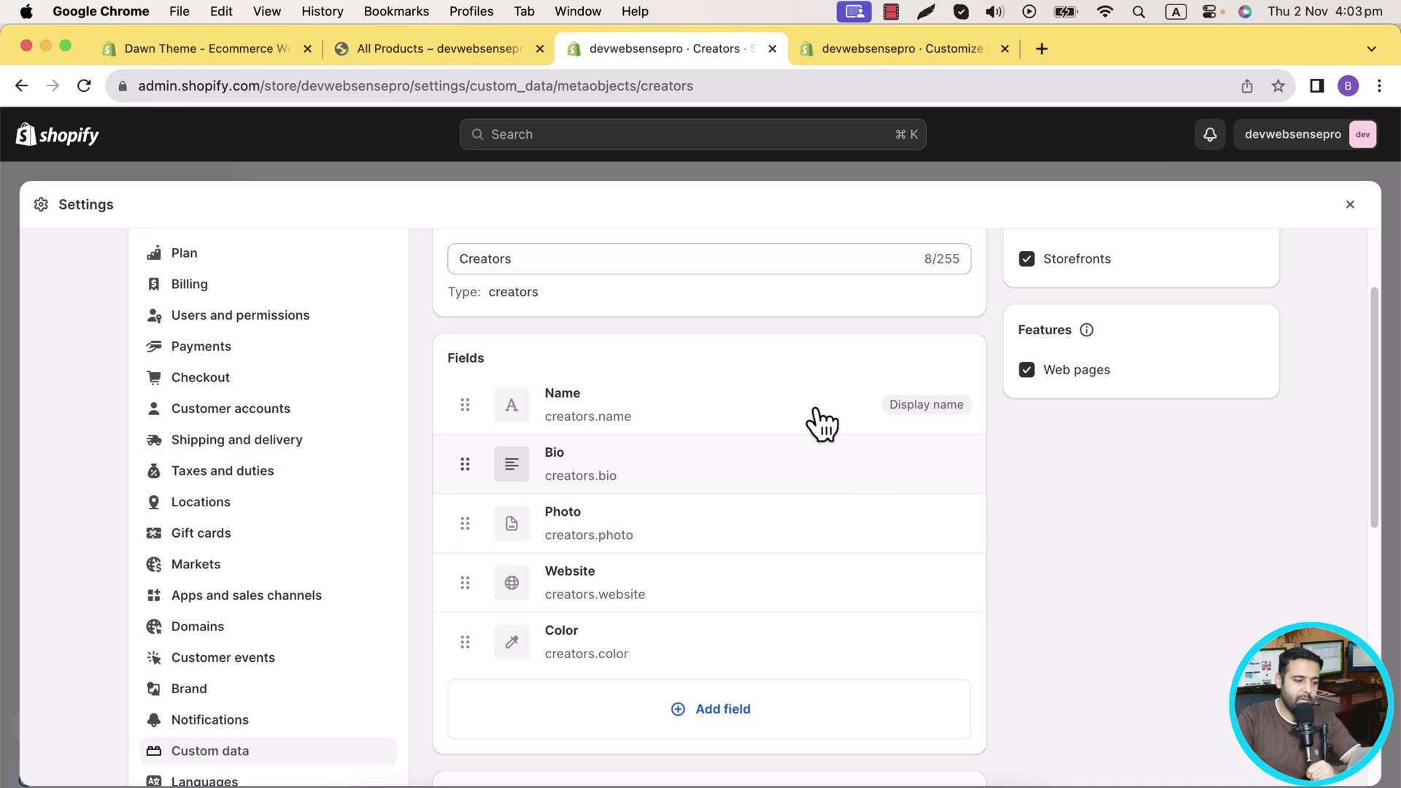
pyautogui.doubleClick(523, 260)
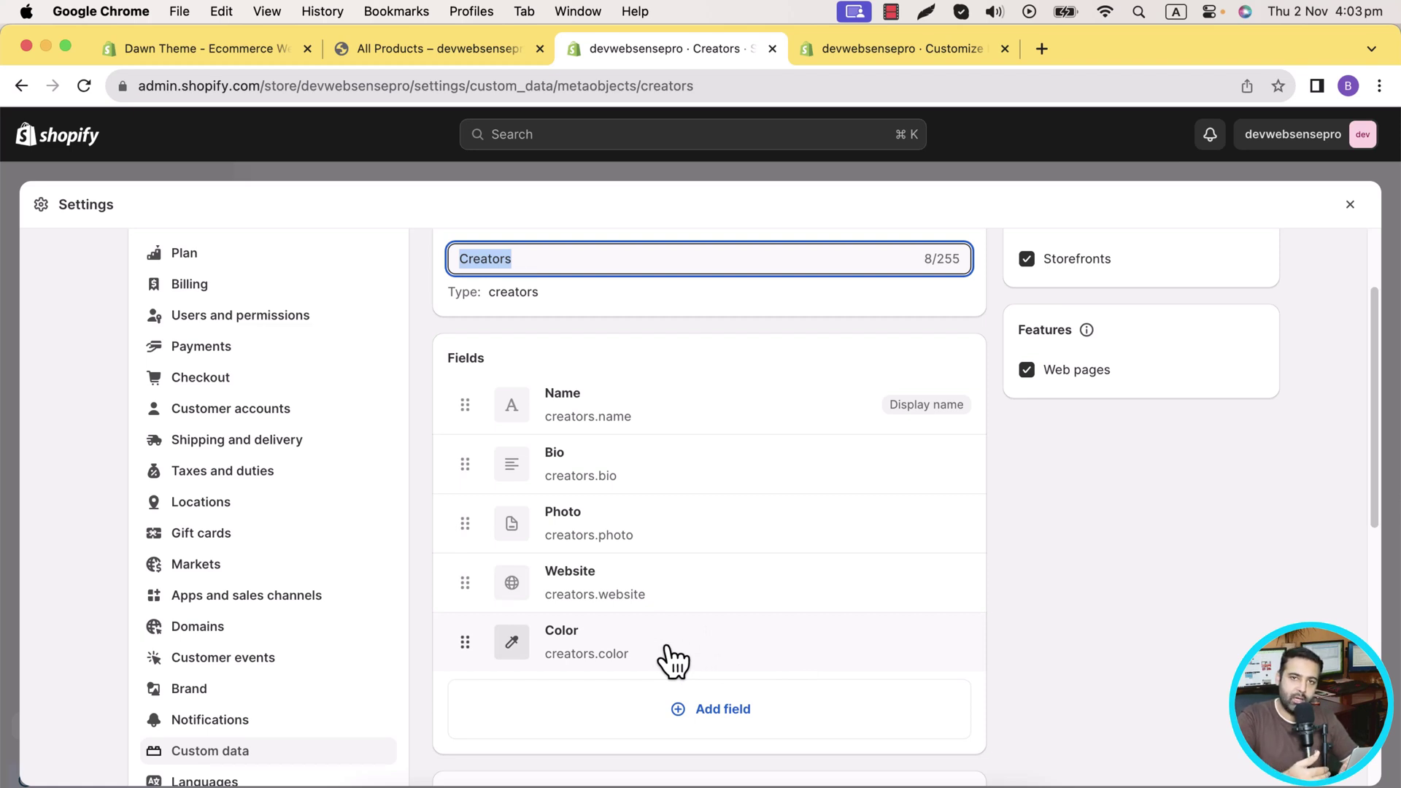
pyautogui.click(1350, 206)
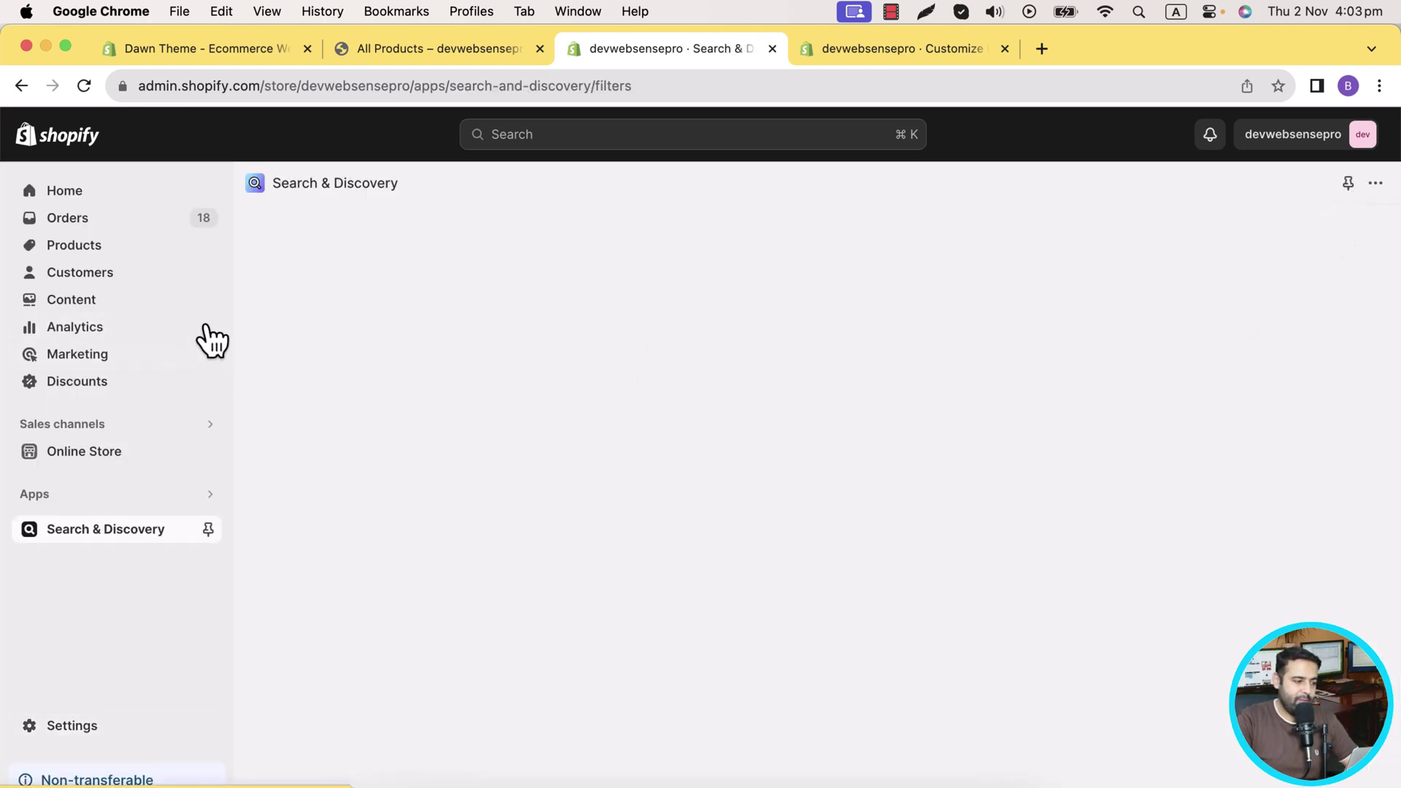
# Step: Open the Taylor Swift entry of the Creators metaobject and inspect its color and photo values
pyautogui.click(116, 305)
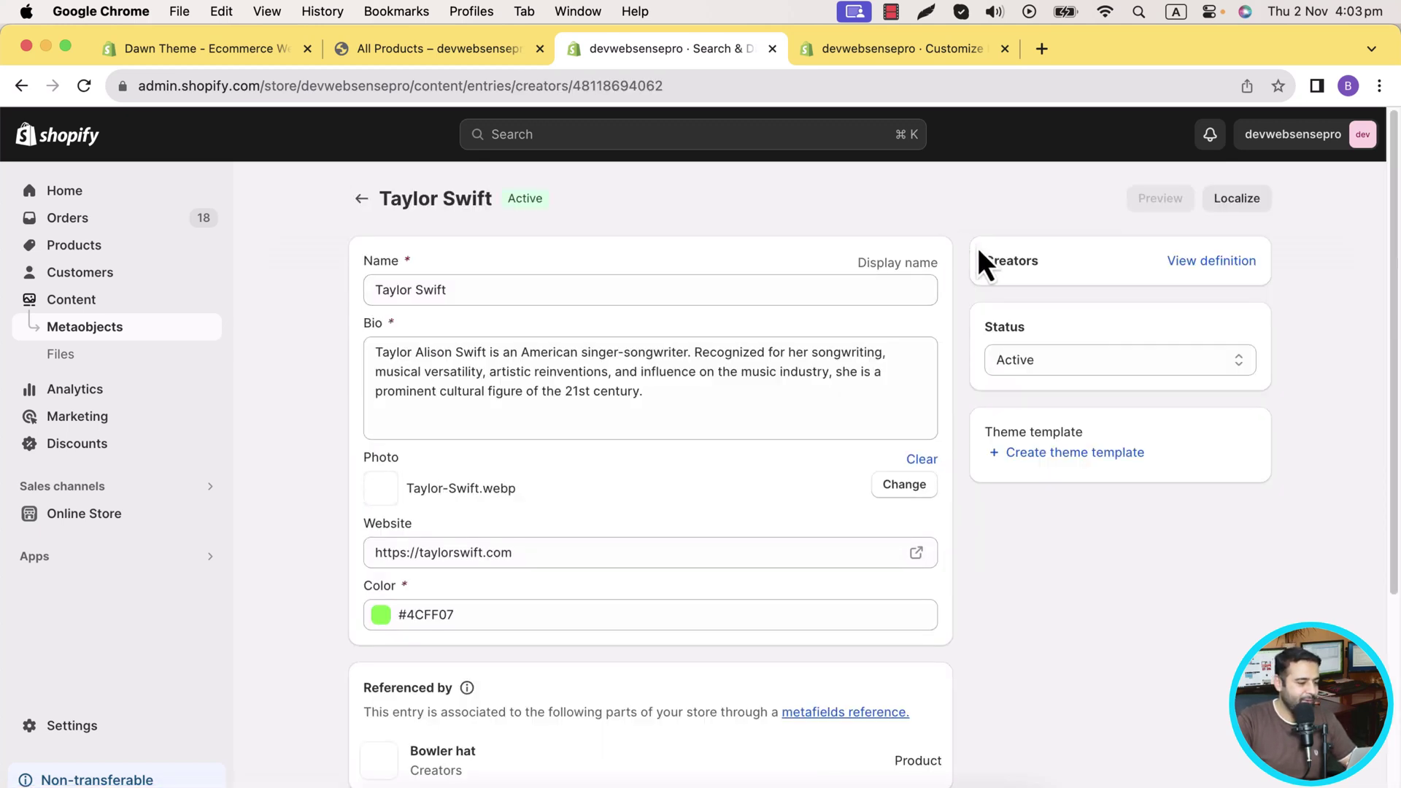
pyautogui.scroll(-2, 978, 247)
pyautogui.click(428, 469)
pyautogui.tripleClick(428, 469)
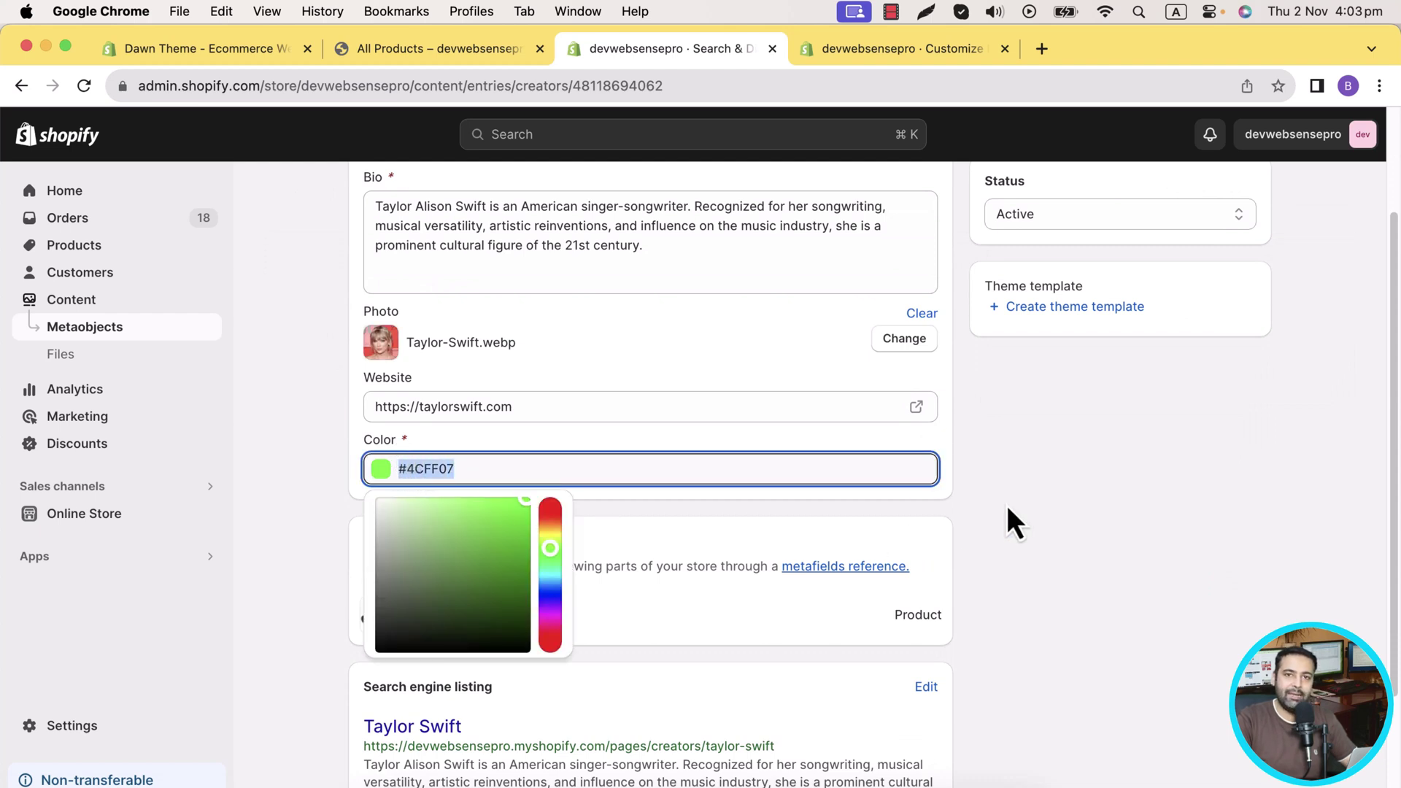
pyautogui.click(974, 543)
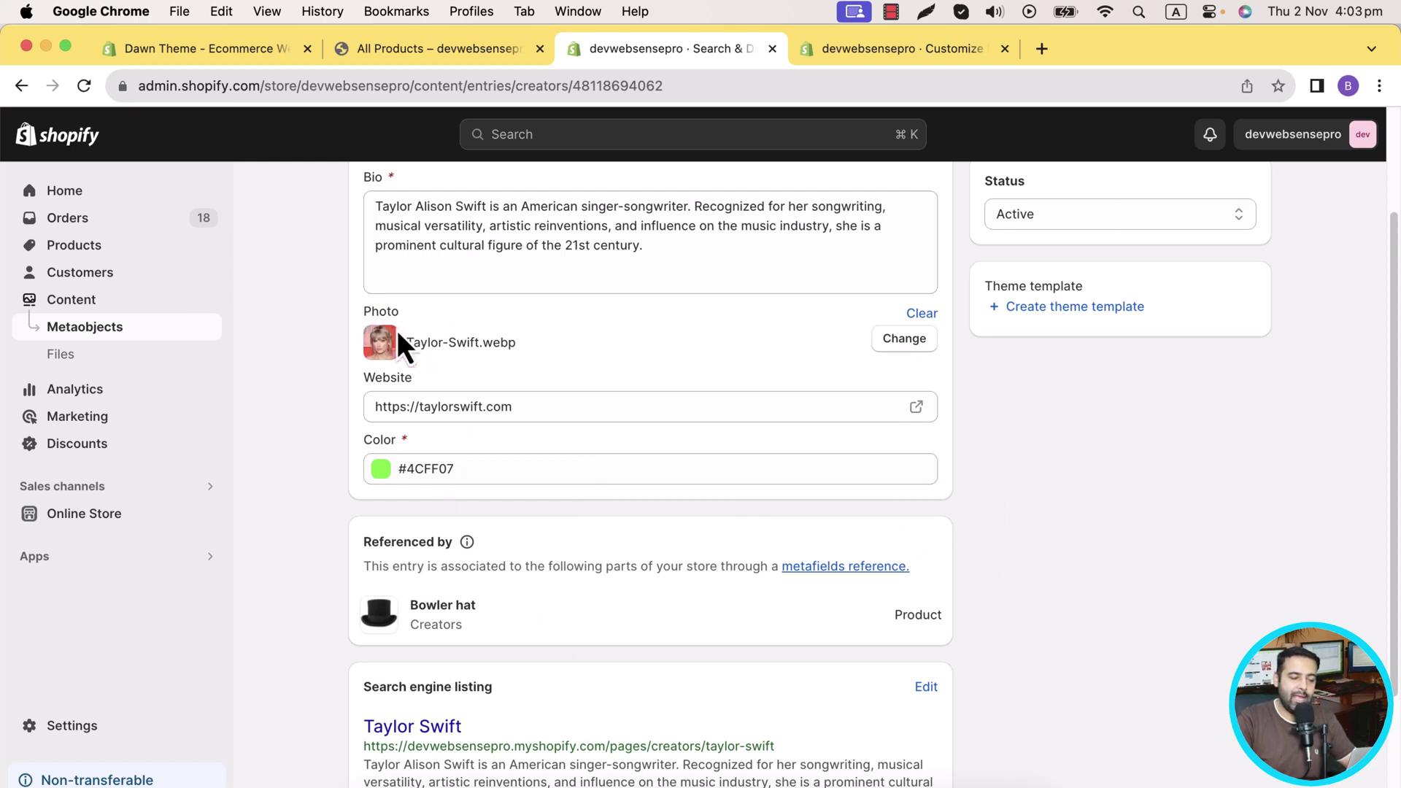
pyautogui.scroll(3, 1109, 558)
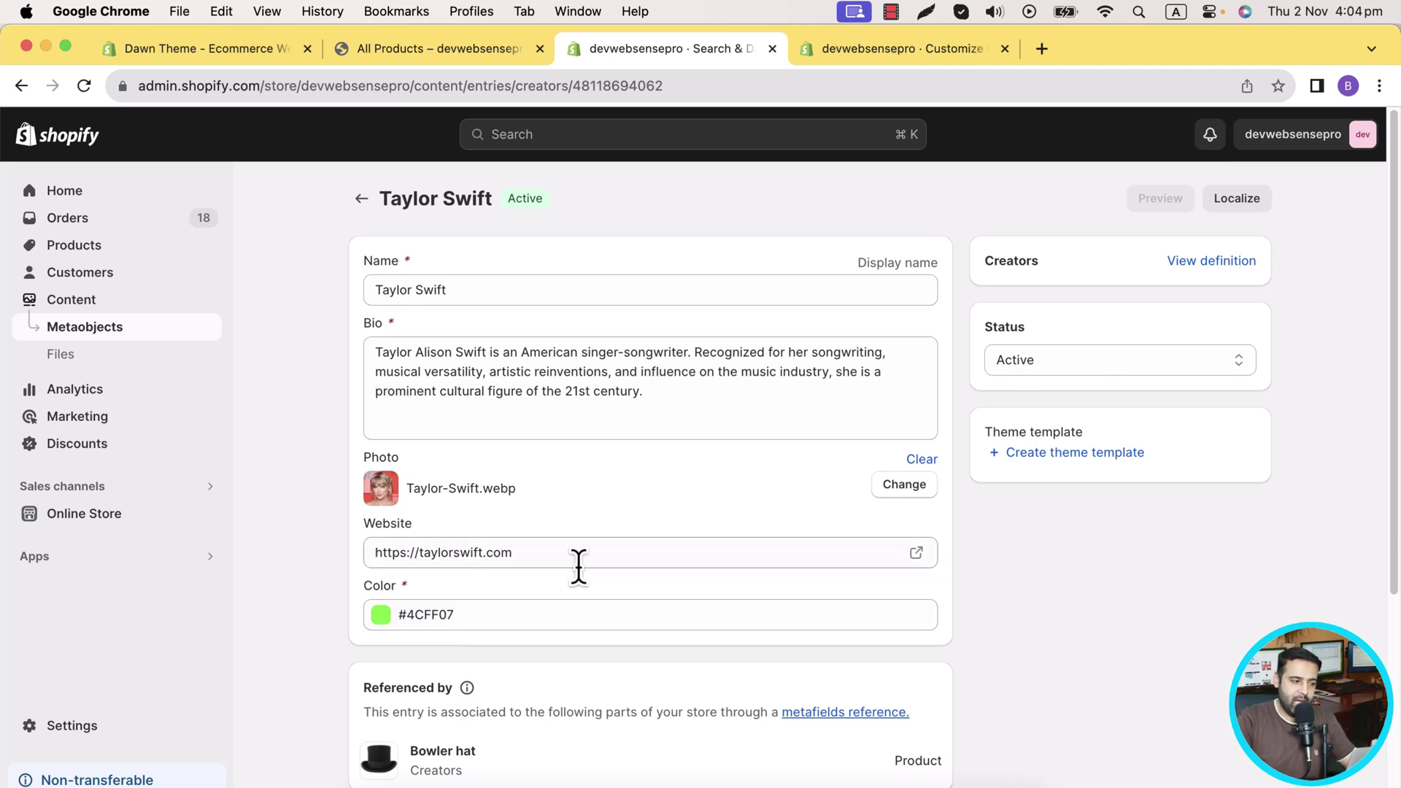
# Step: Return to the Search & Discovery app and open its Filters page
pyautogui.click(128, 560)
pyautogui.click(541, 216)
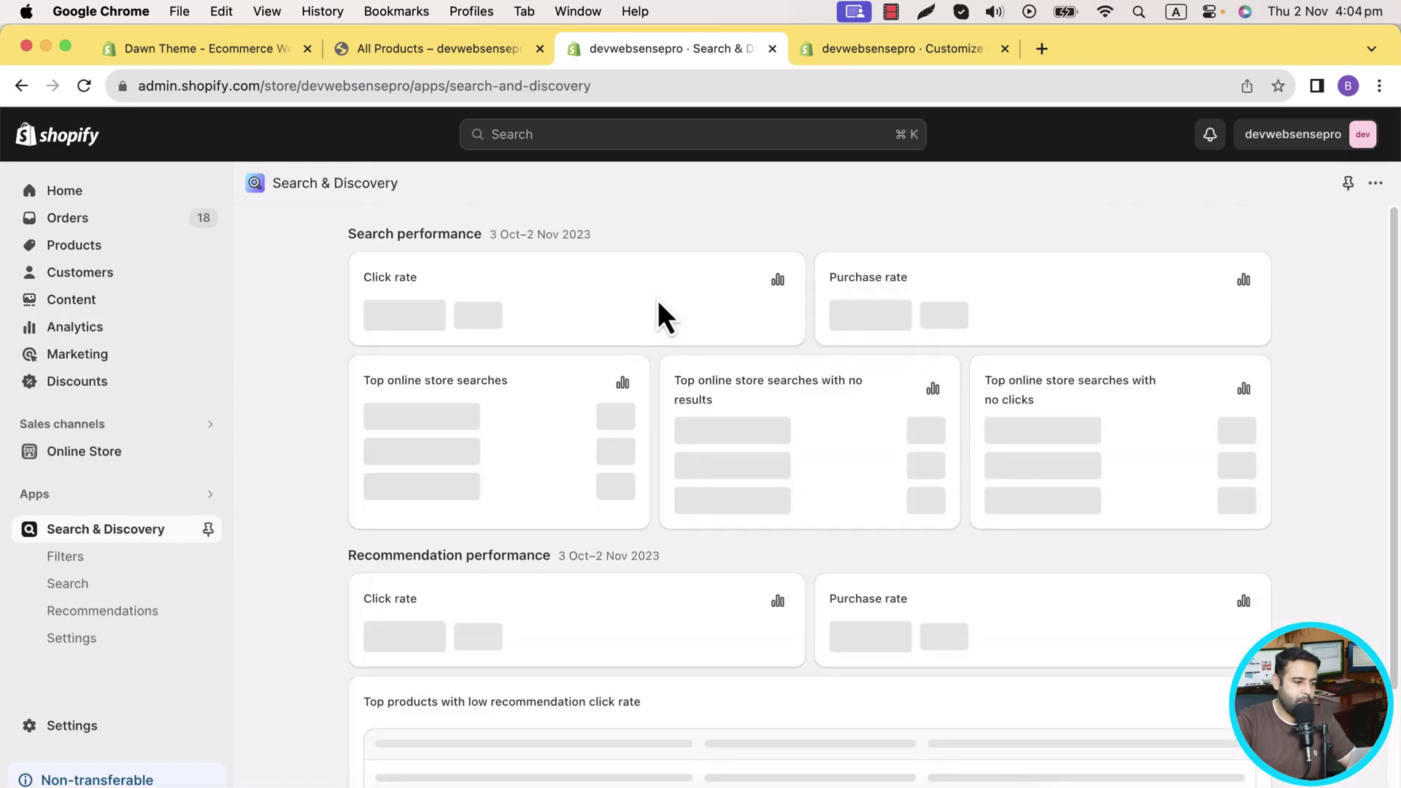
pyautogui.scroll(-1, 1076, 259)
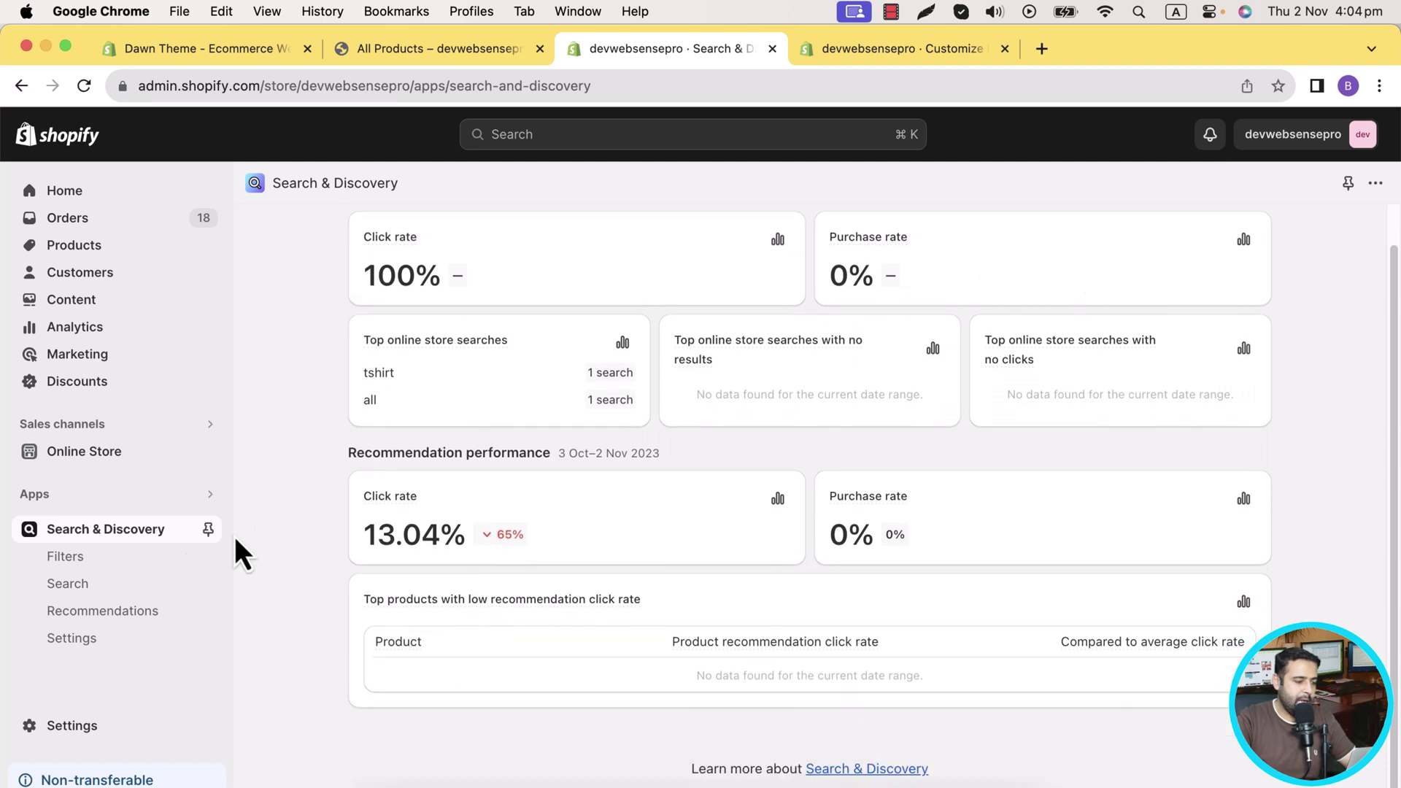
pyautogui.click(63, 558)
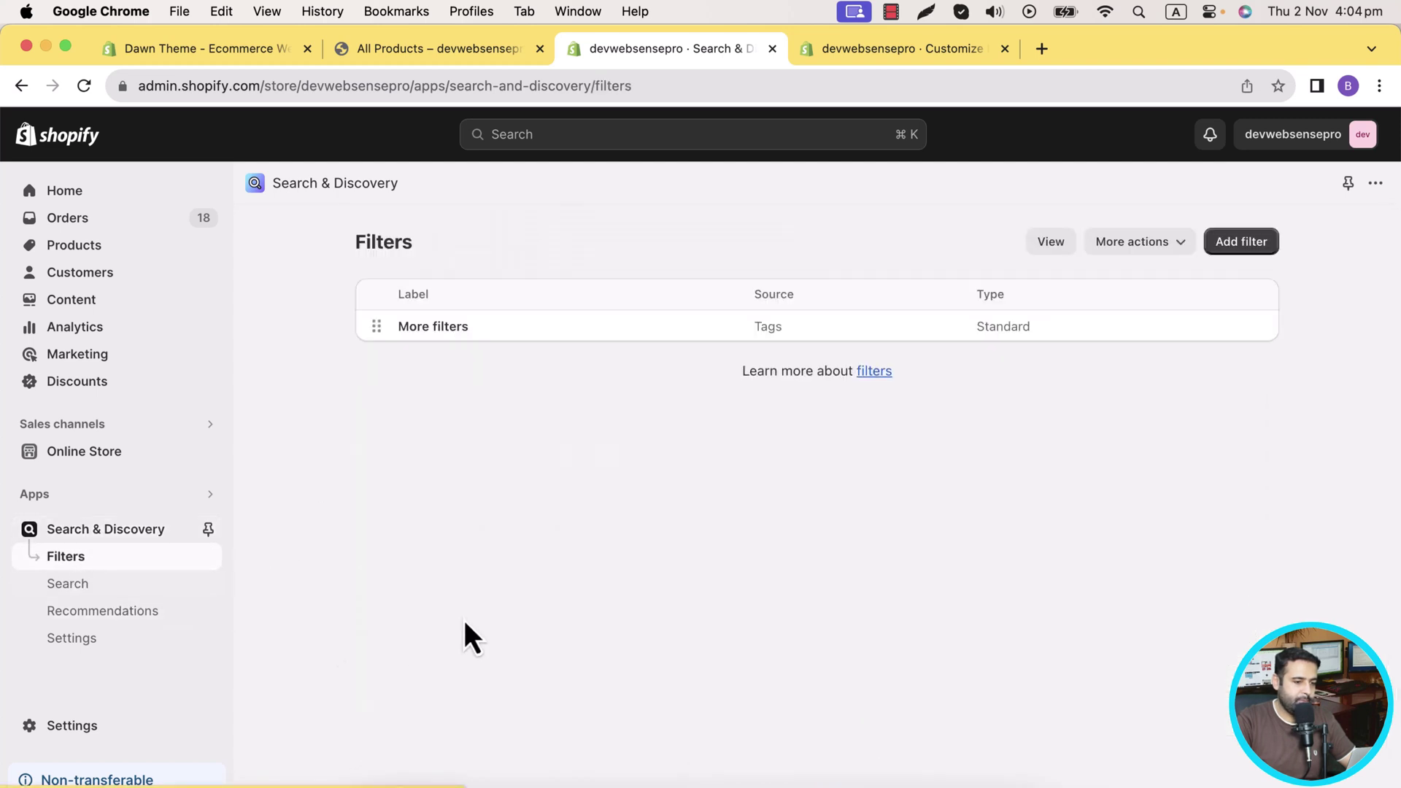
# Step: Start a new filter with the Creators product metafield as its source
pyautogui.click(1233, 243)
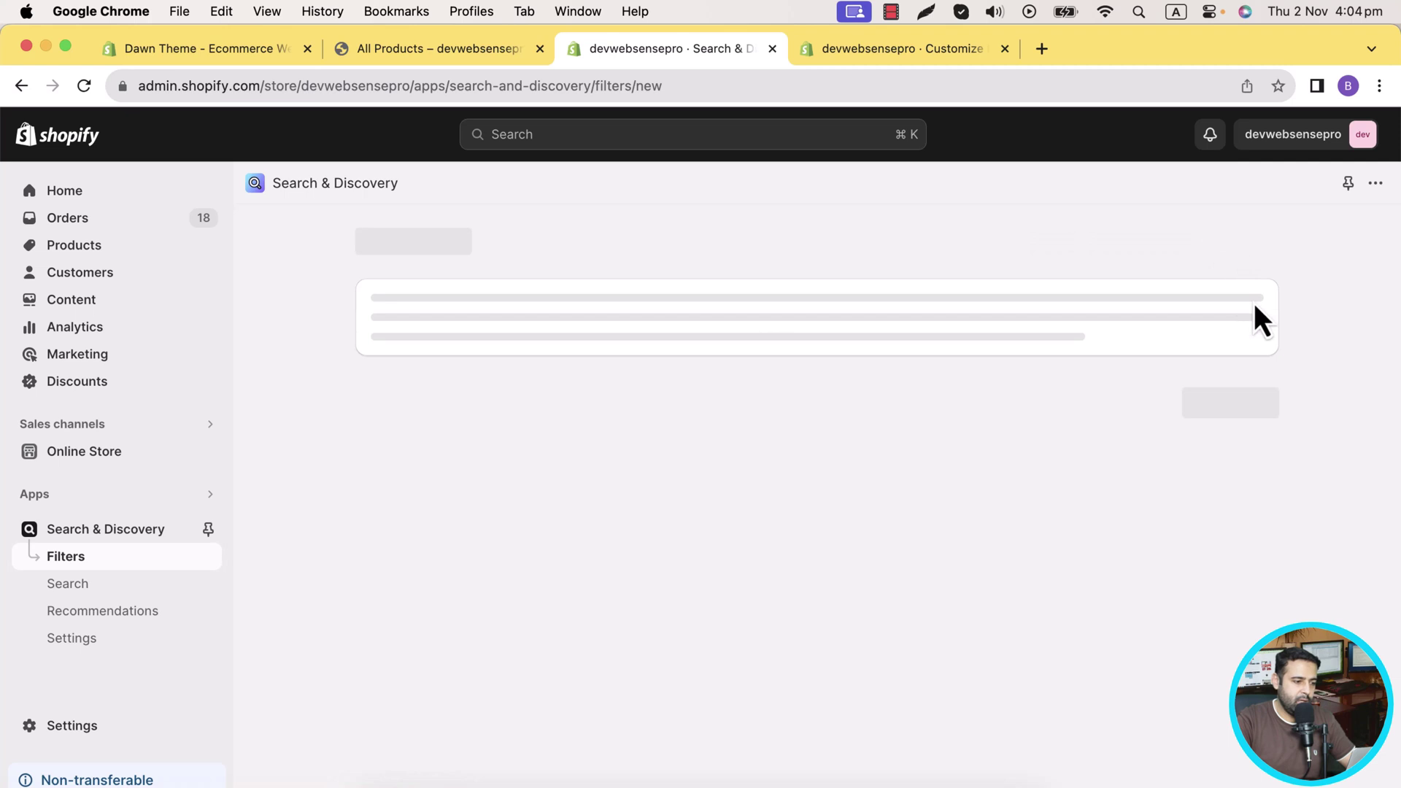
pyautogui.click(634, 339)
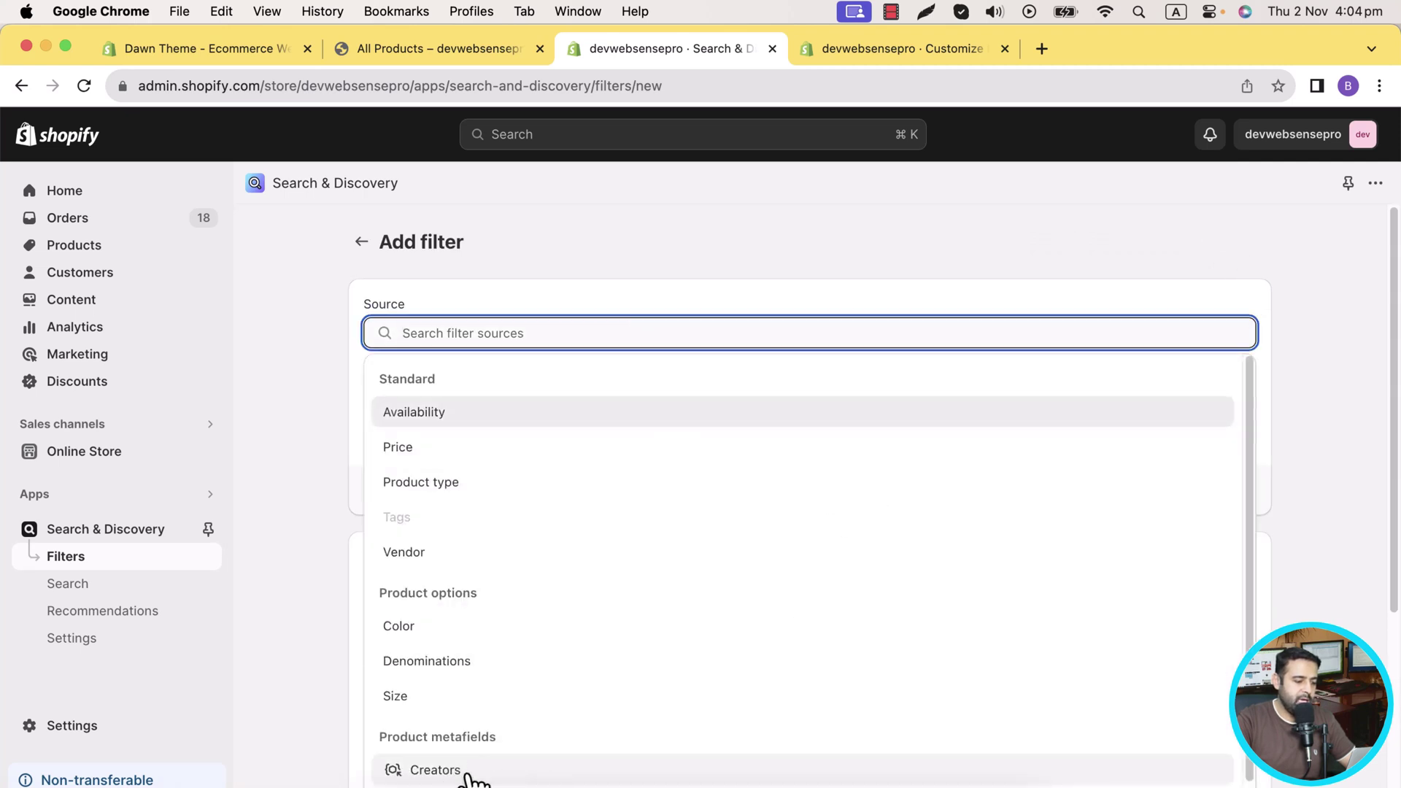
pyautogui.click(509, 775)
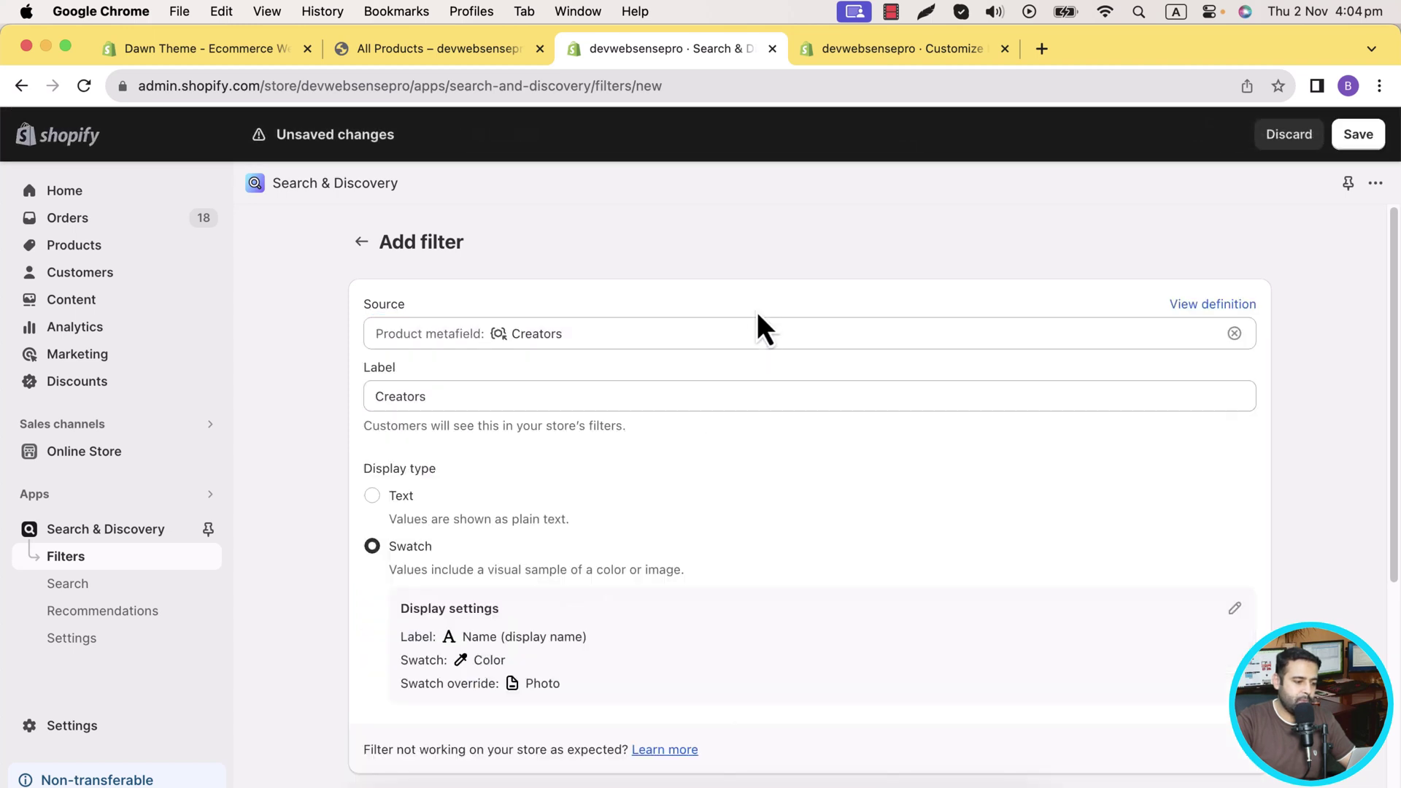
# Step: Set the swatch override to None in the Creators filter's swatch display settings and save the new filter
pyautogui.scroll(-2, 756, 312)
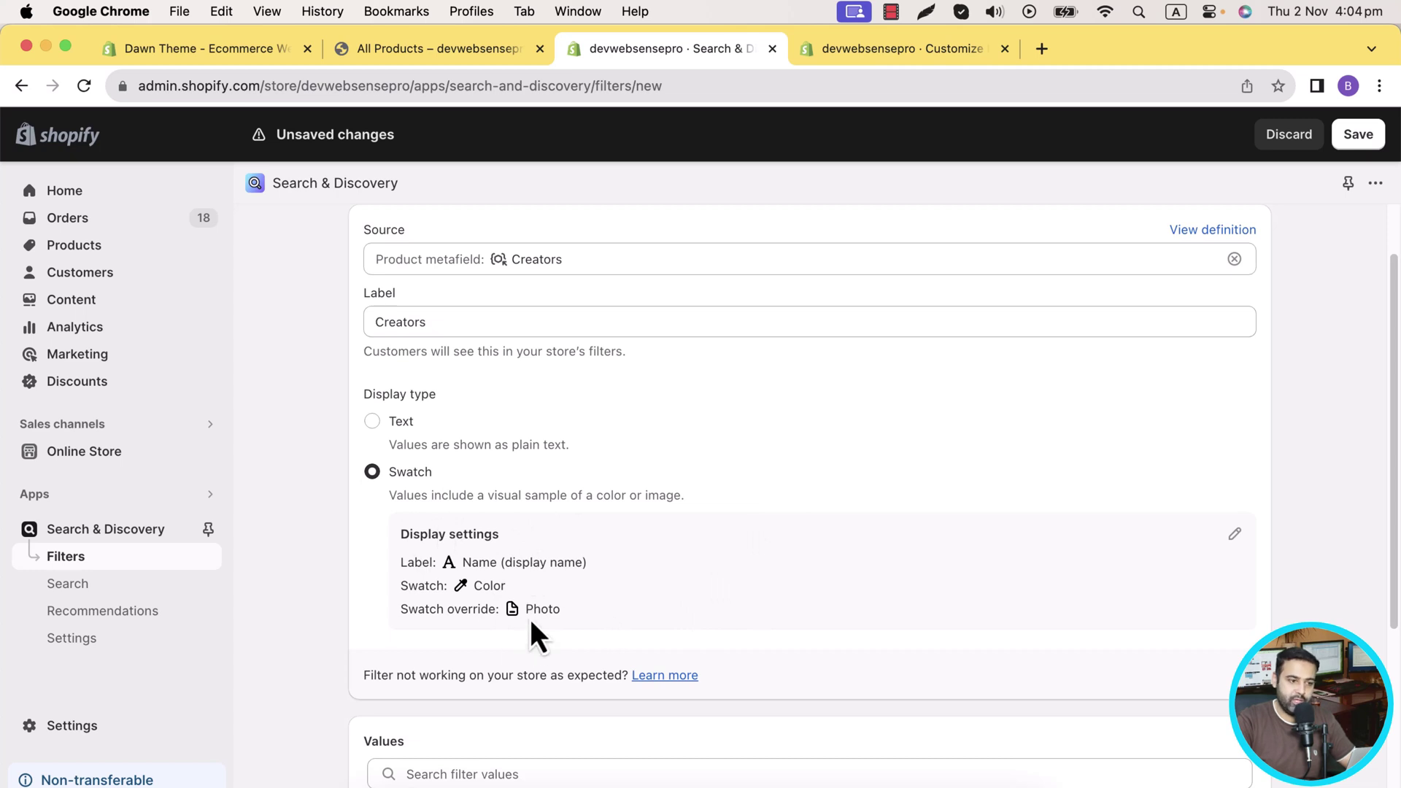
pyautogui.moveTo(475, 585); pyautogui.dragTo(588, 615)
pyautogui.click(671, 597)
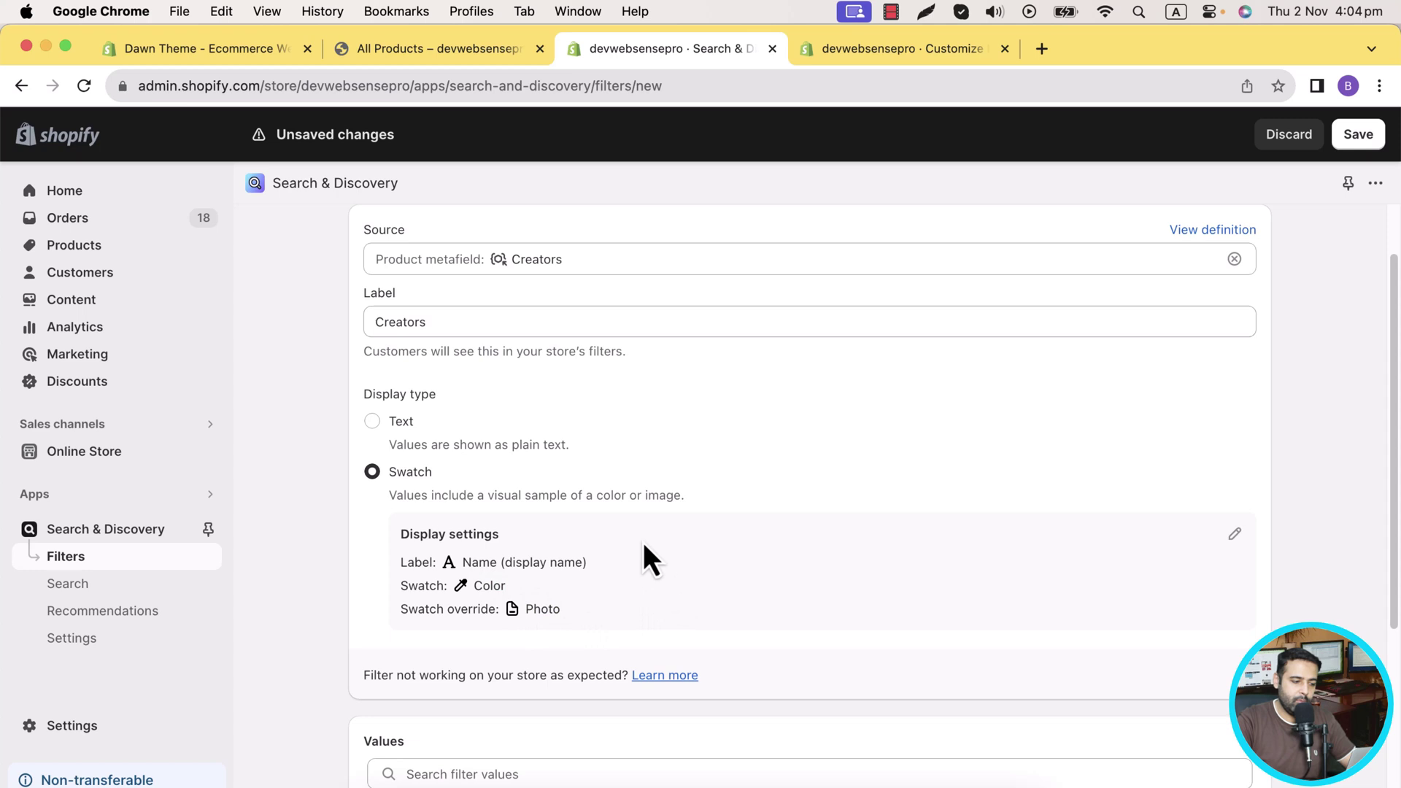
pyautogui.click(1235, 535)
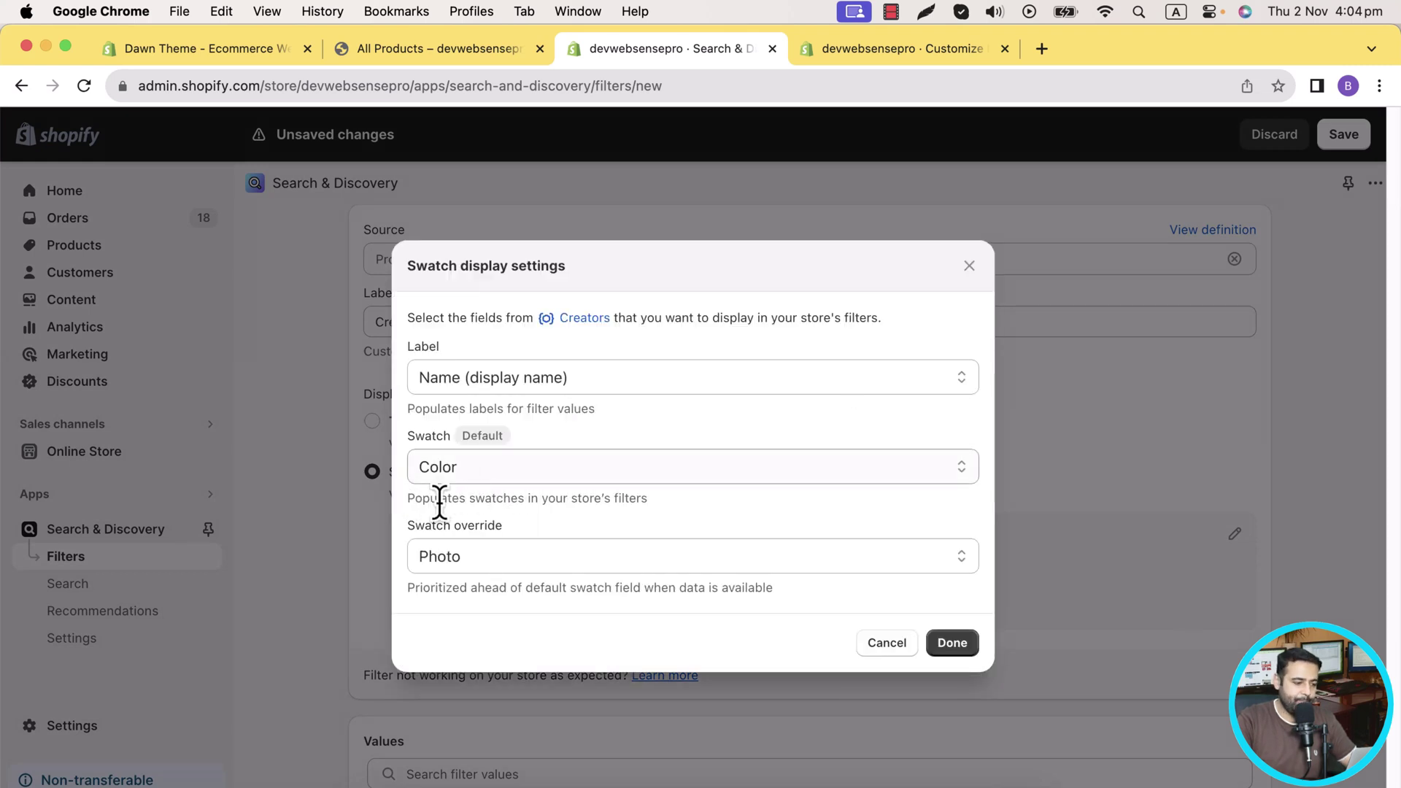
pyautogui.click(460, 553)
pyautogui.click(468, 511)
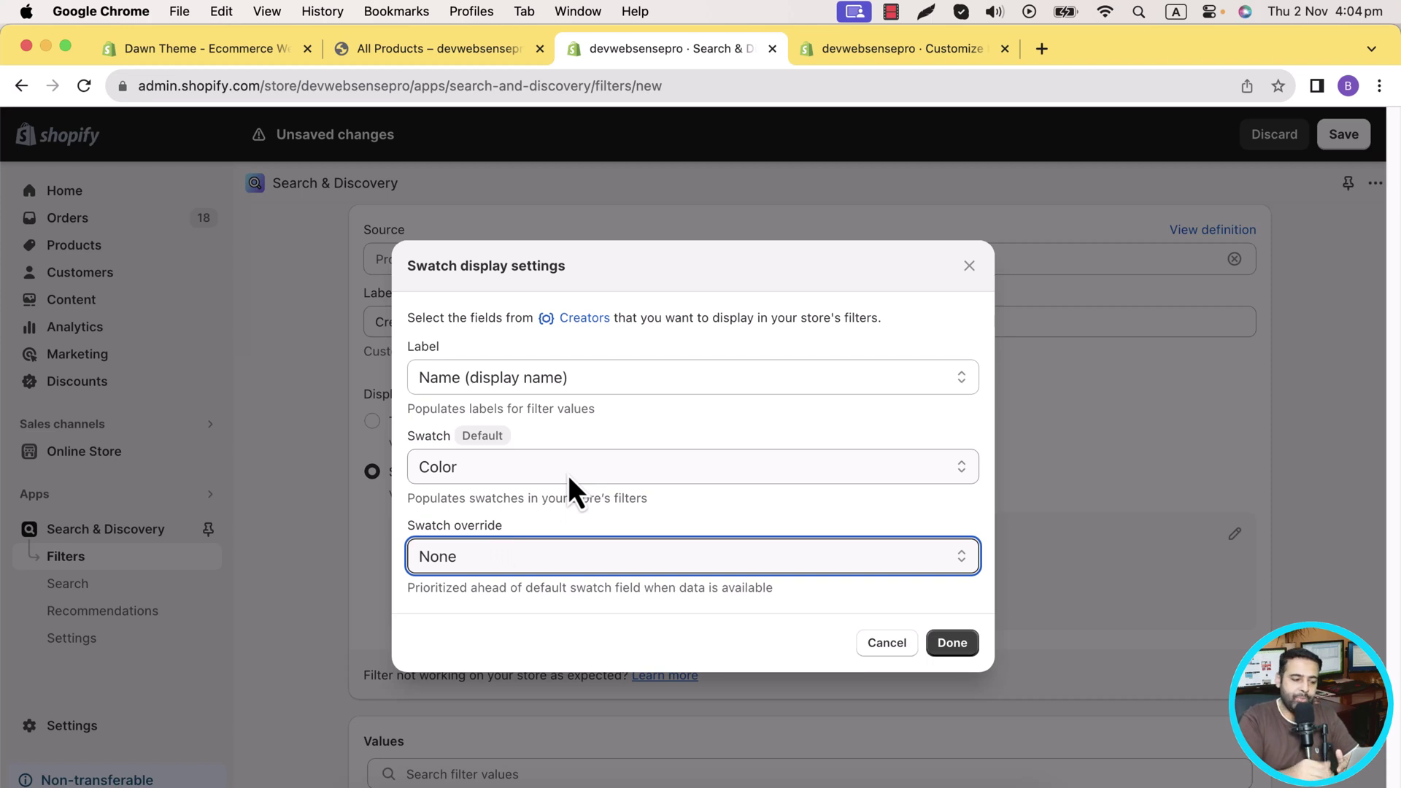
pyautogui.click(582, 574)
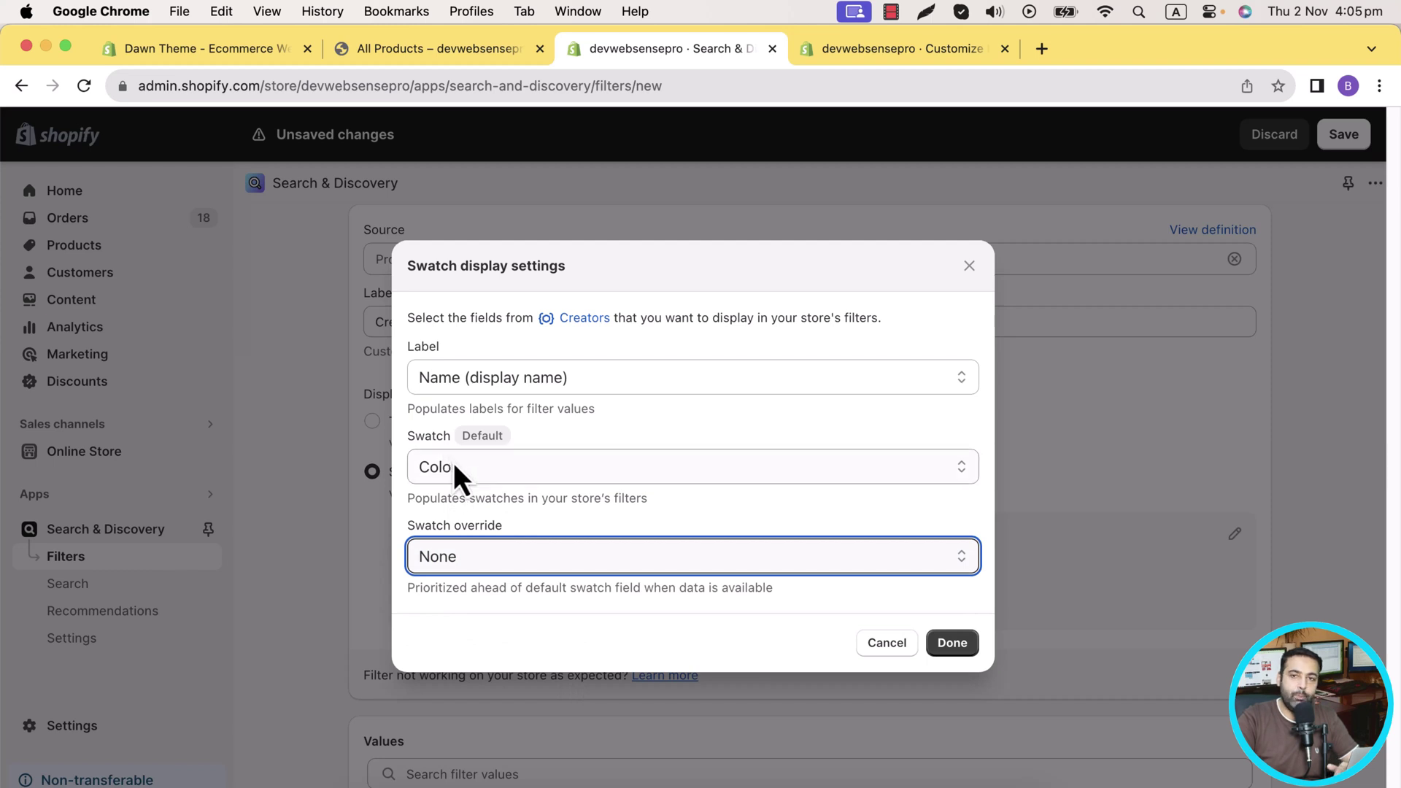
pyautogui.click(941, 644)
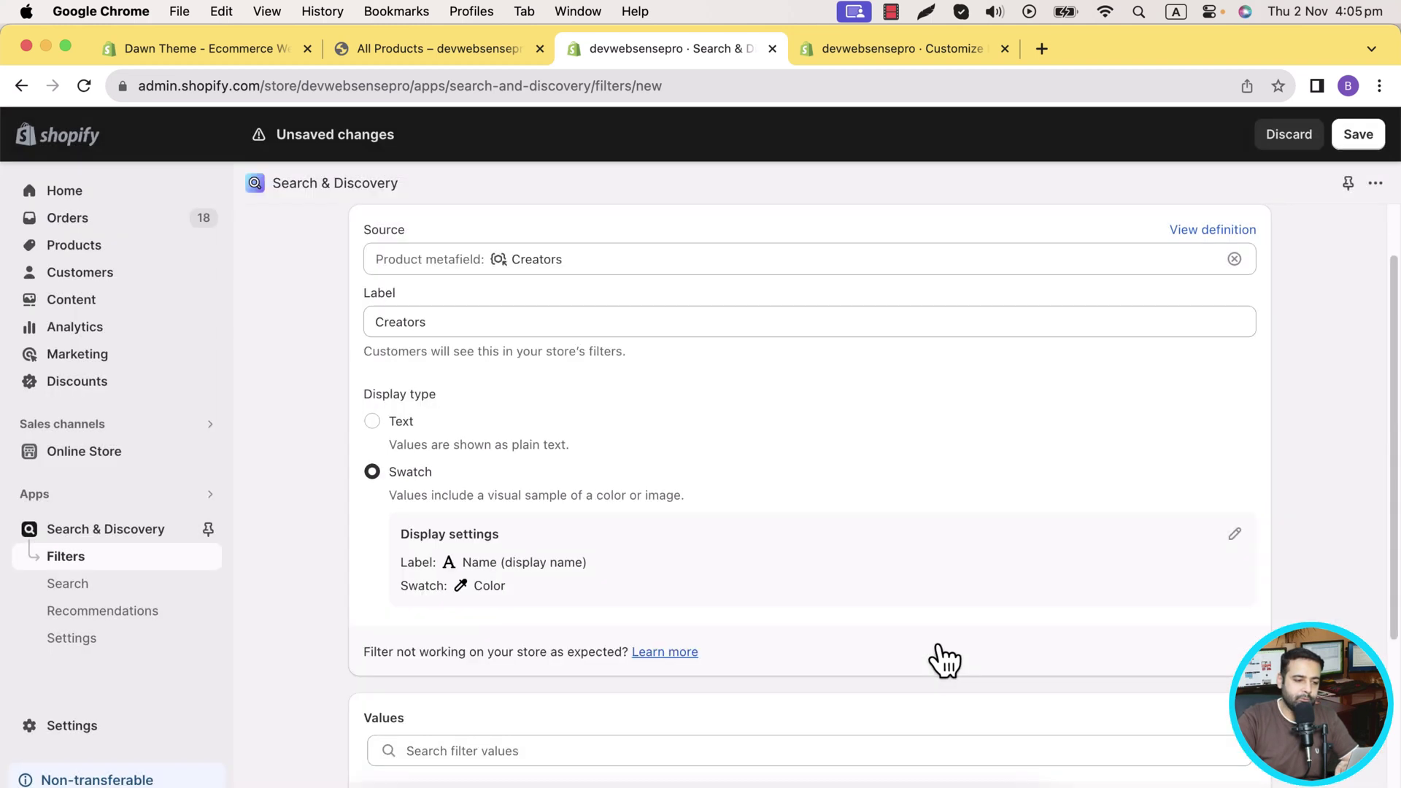
pyautogui.click(1359, 136)
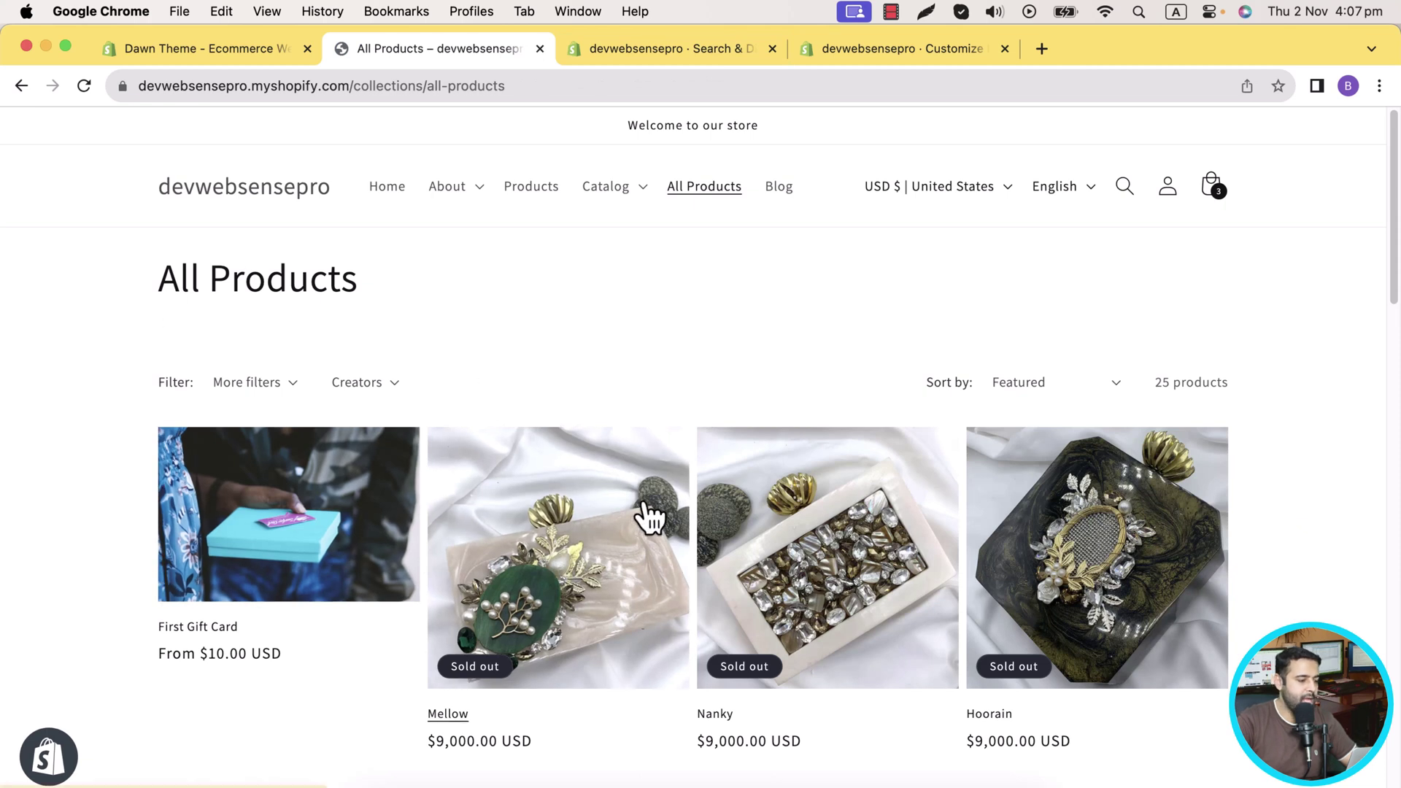
# Step: Test the Creators color swatches on the storefront's All Products page with Dwayne Johnson, Michael Jordan, both together, and Taylor Swift alone
pyautogui.click(394, 383)
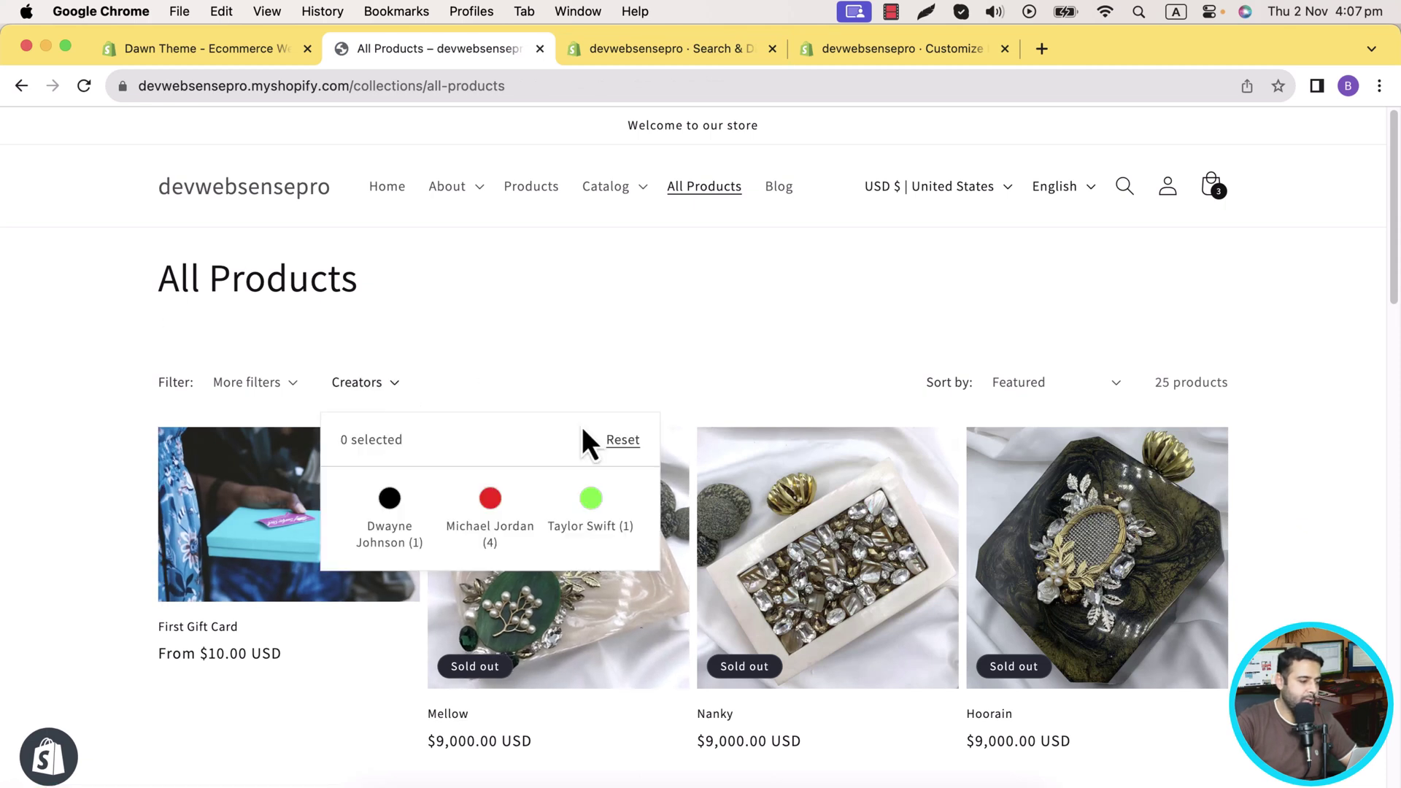
pyautogui.scroll(-1, 426, 436)
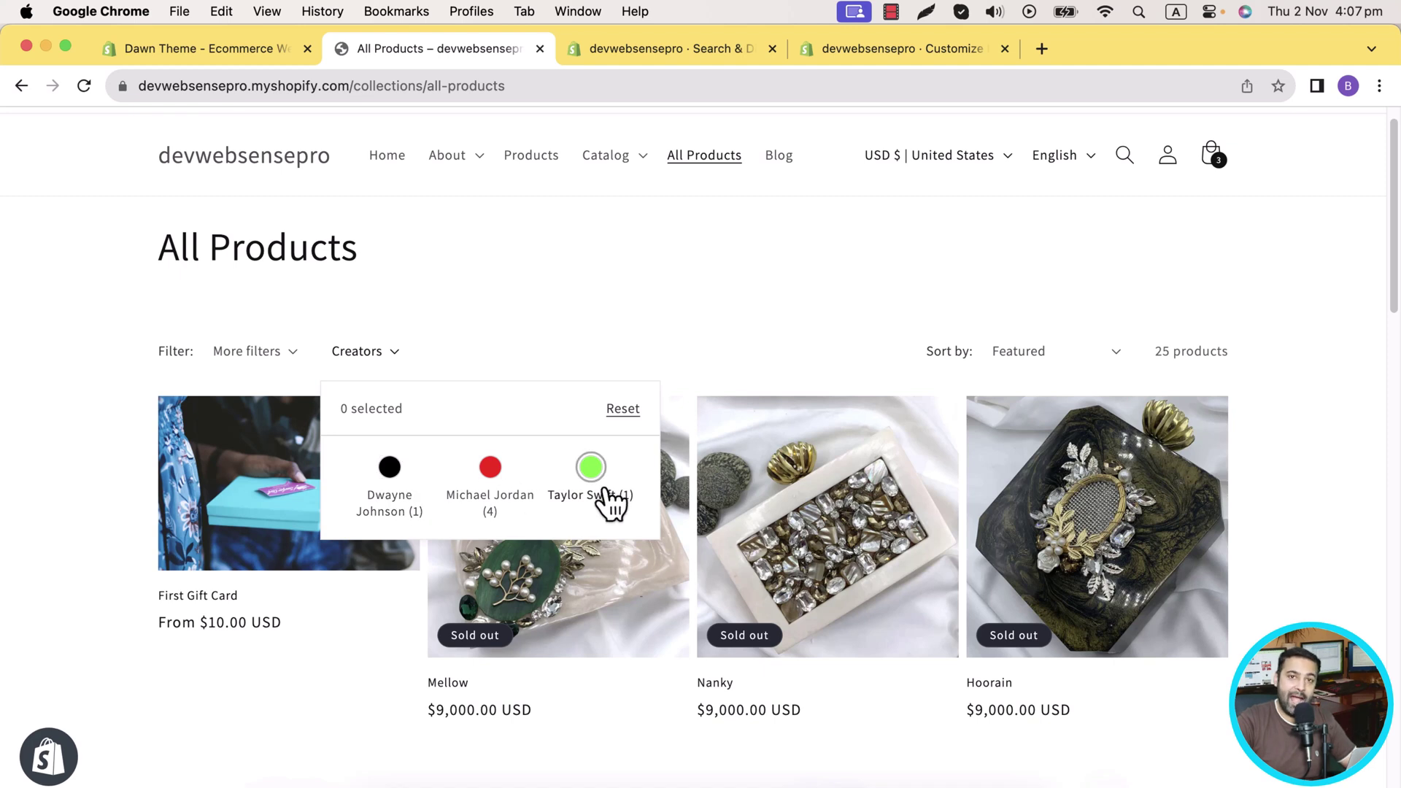
pyautogui.click(514, 523)
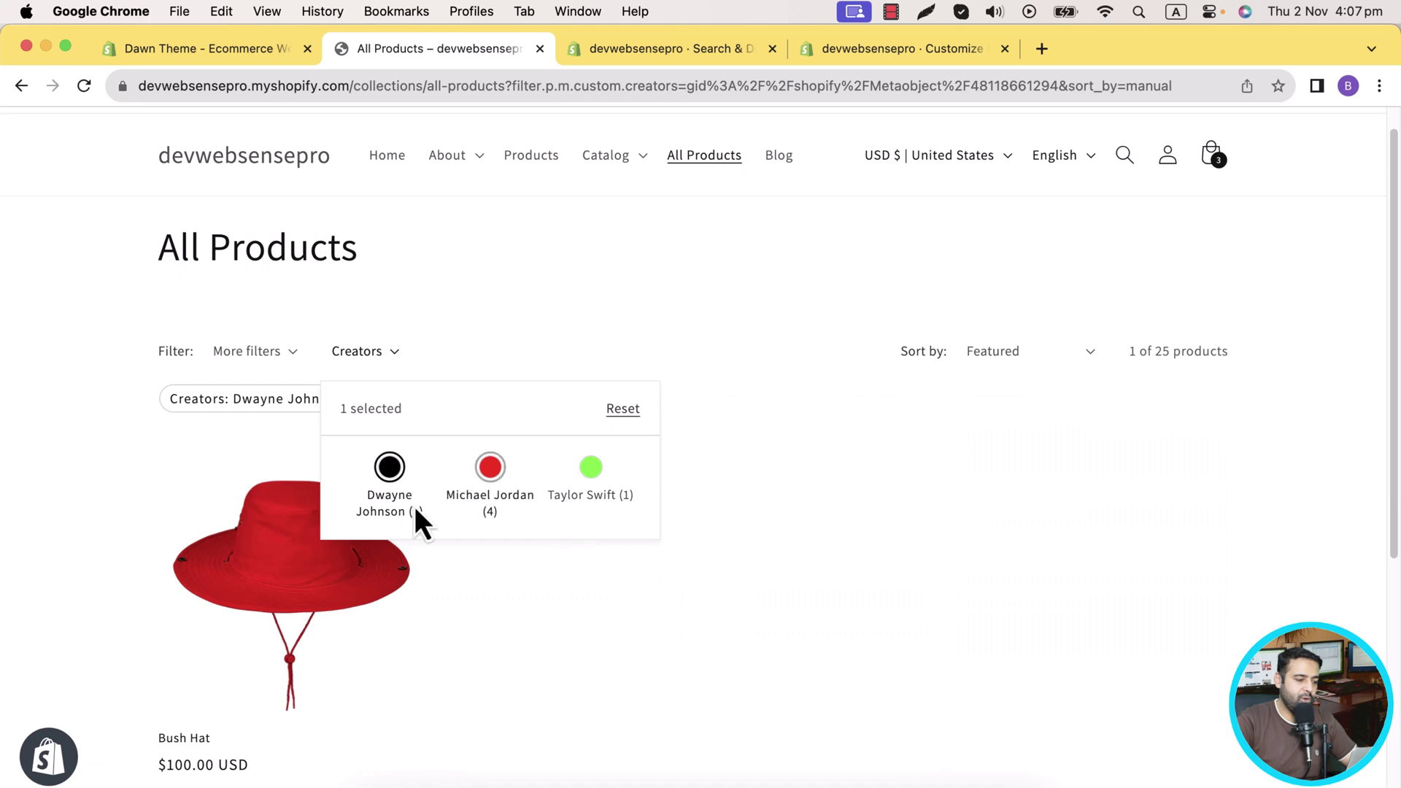
pyautogui.click(494, 483)
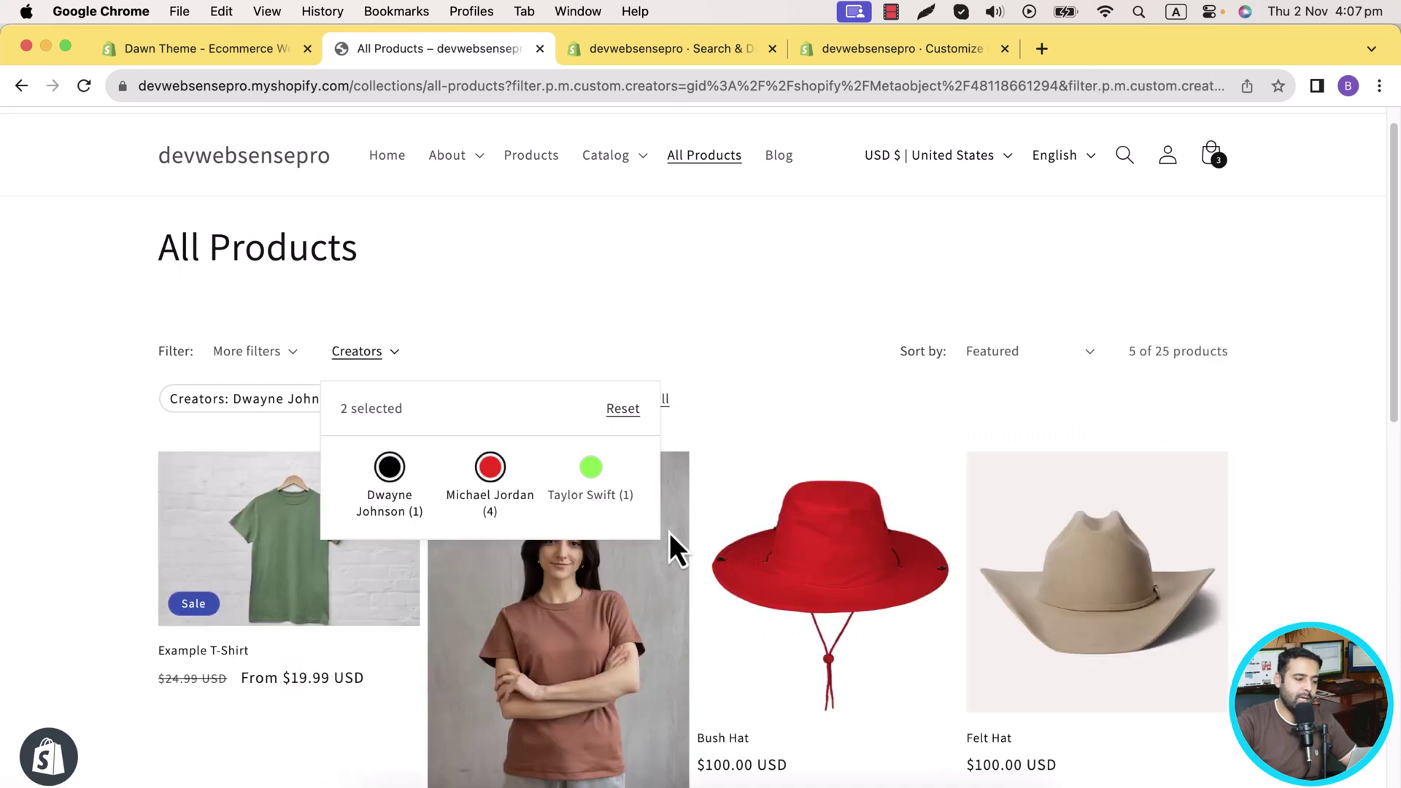
pyautogui.click(412, 509)
pyautogui.click(592, 490)
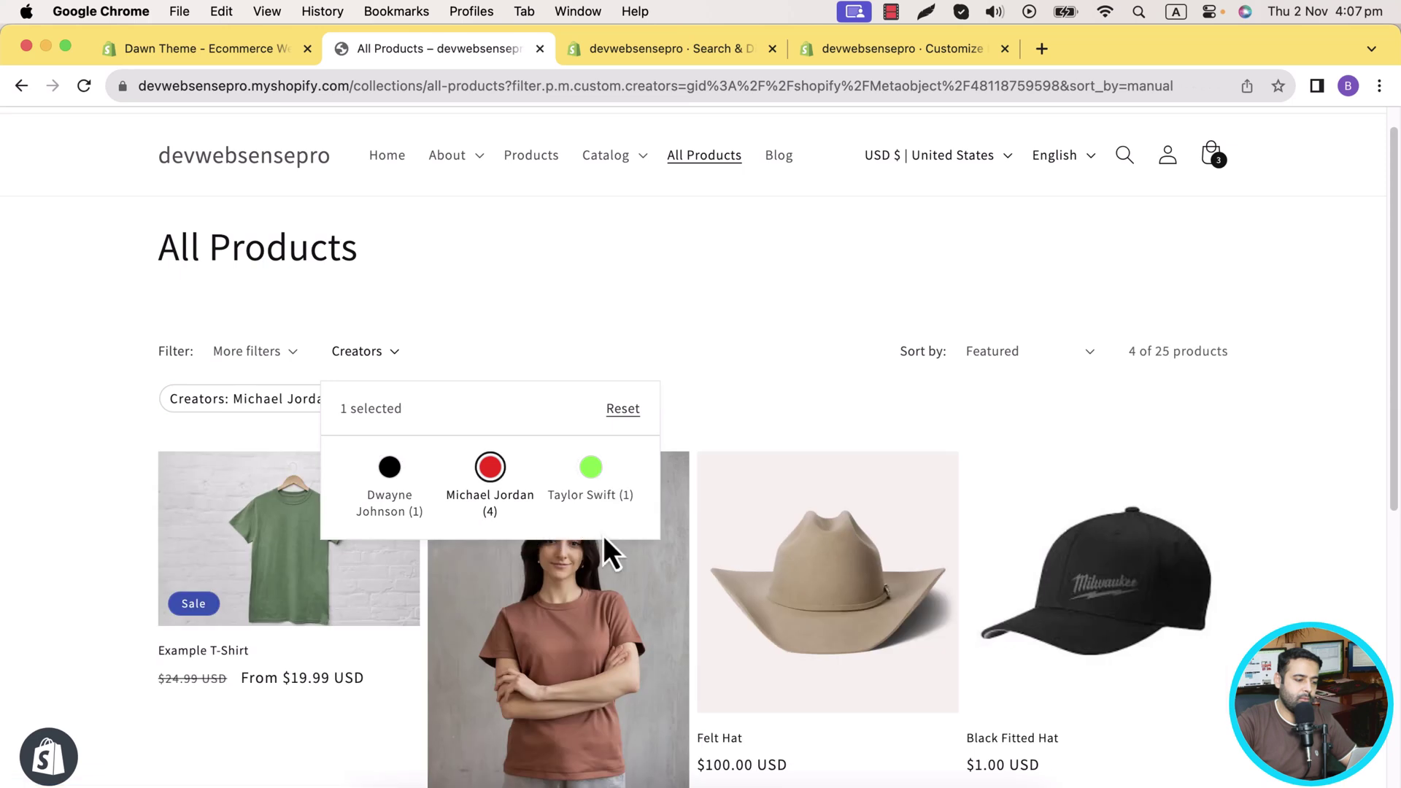
pyautogui.click(487, 473)
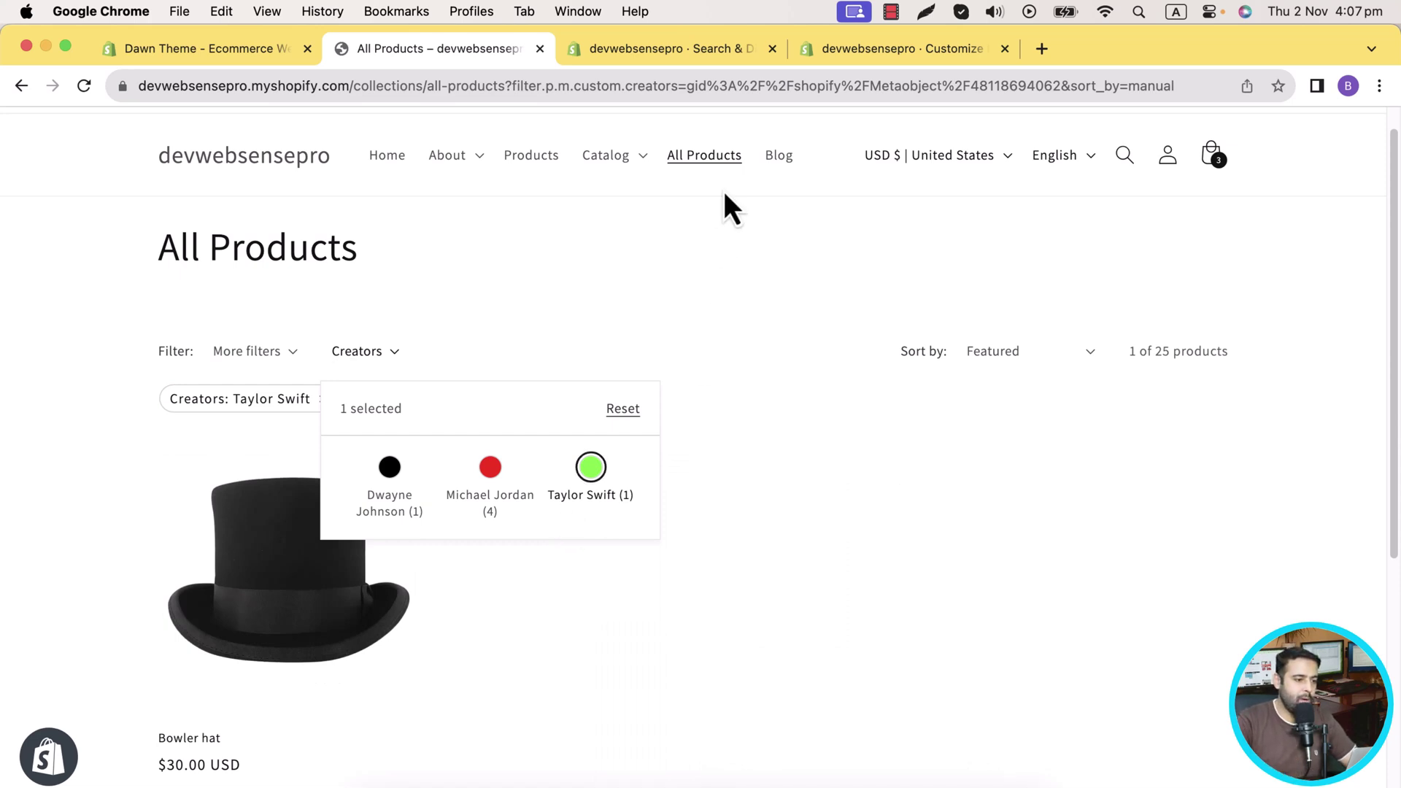
# Step: Return to the Creators filter in Search & Discovery, set its default swatch field to Photo, and save the filter
pyautogui.click(707, 56)
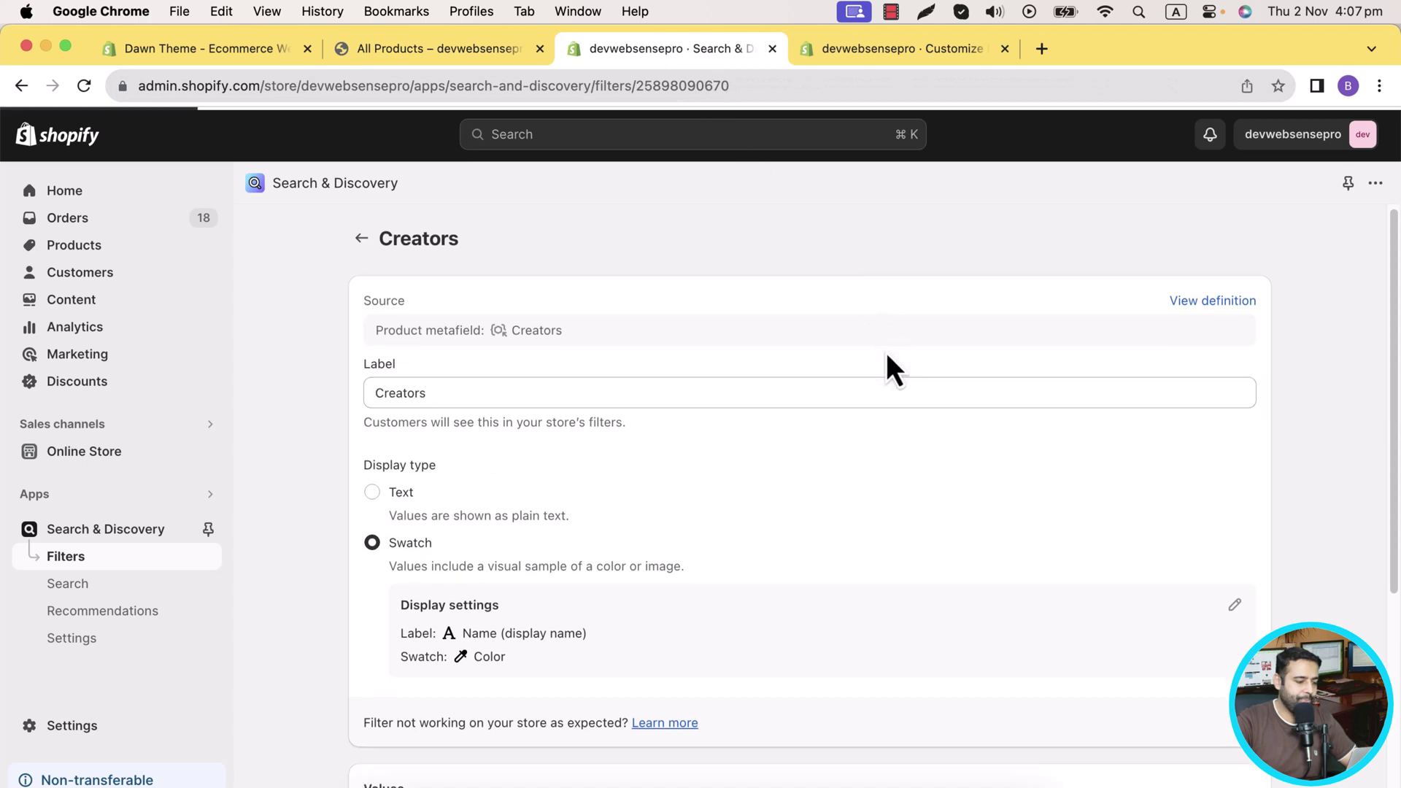
pyautogui.scroll(-1, 886, 358)
pyautogui.click(1235, 587)
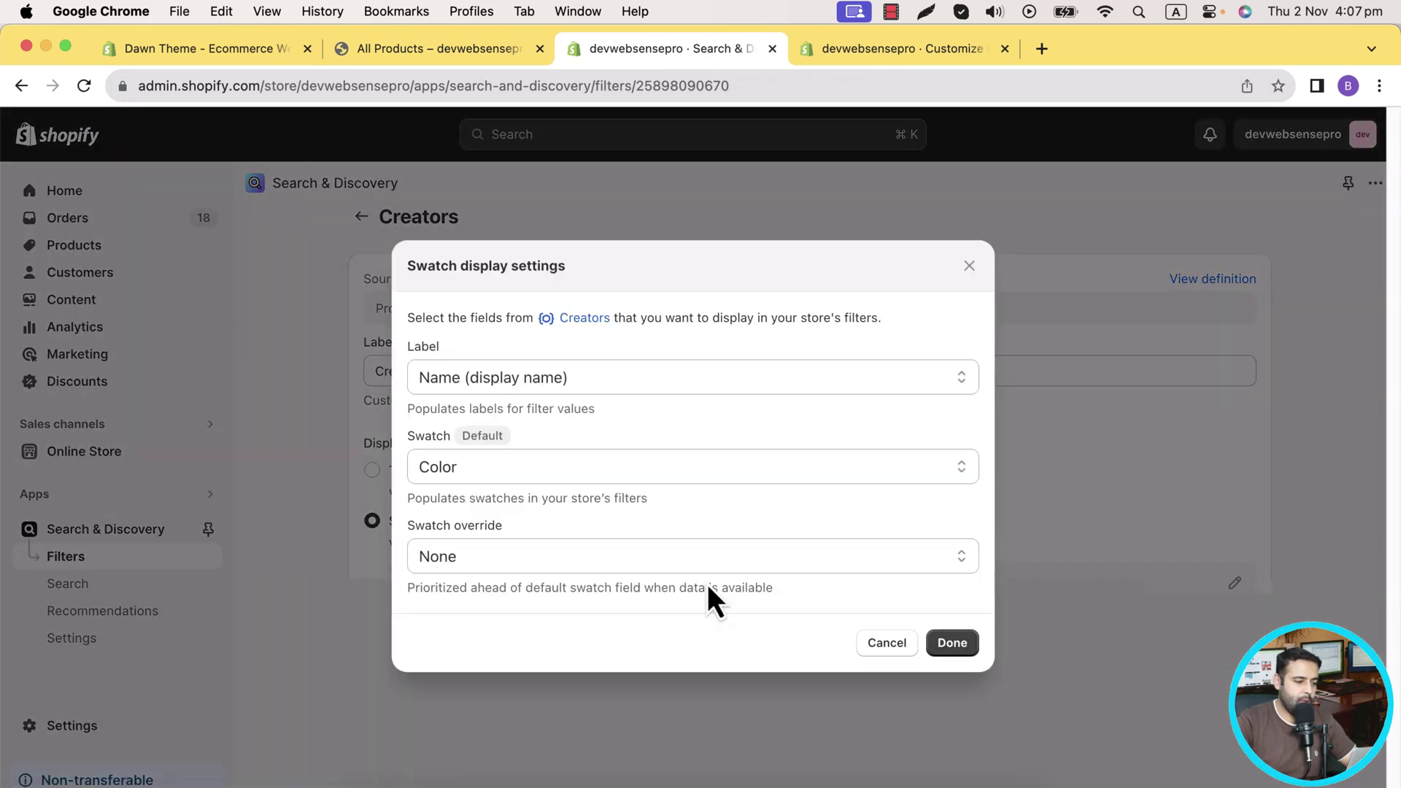
pyautogui.click(585, 477)
pyautogui.click(581, 490)
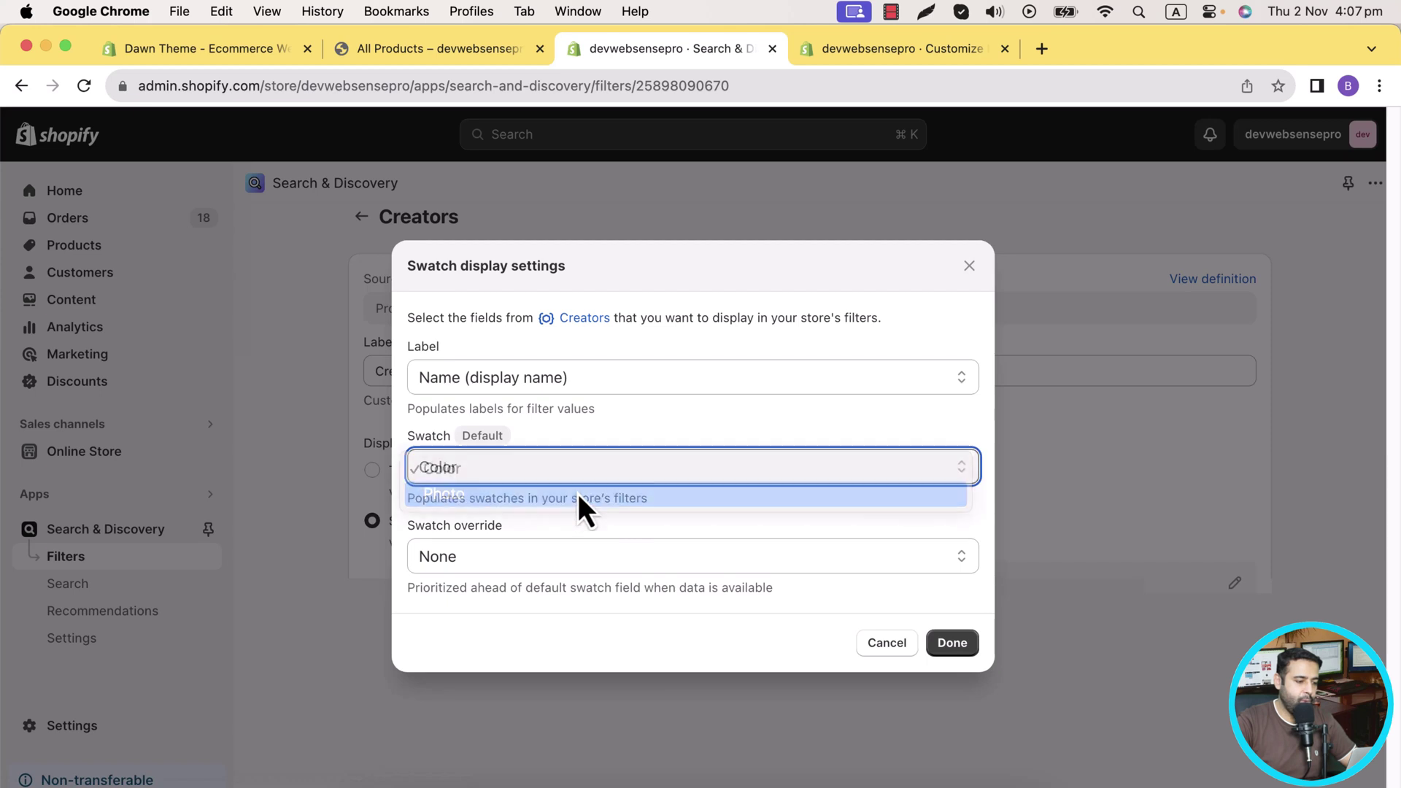
pyautogui.click(956, 649)
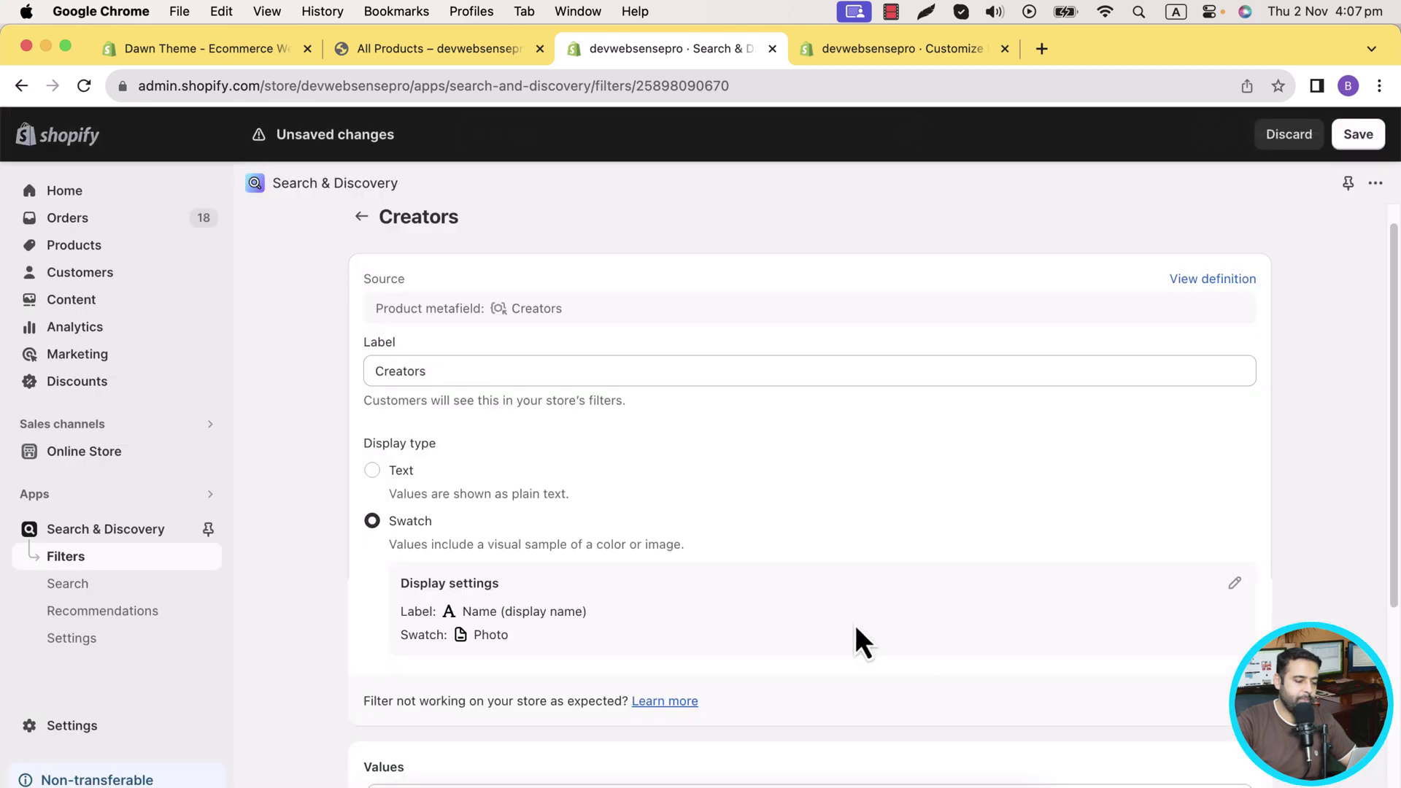
pyautogui.click(1358, 140)
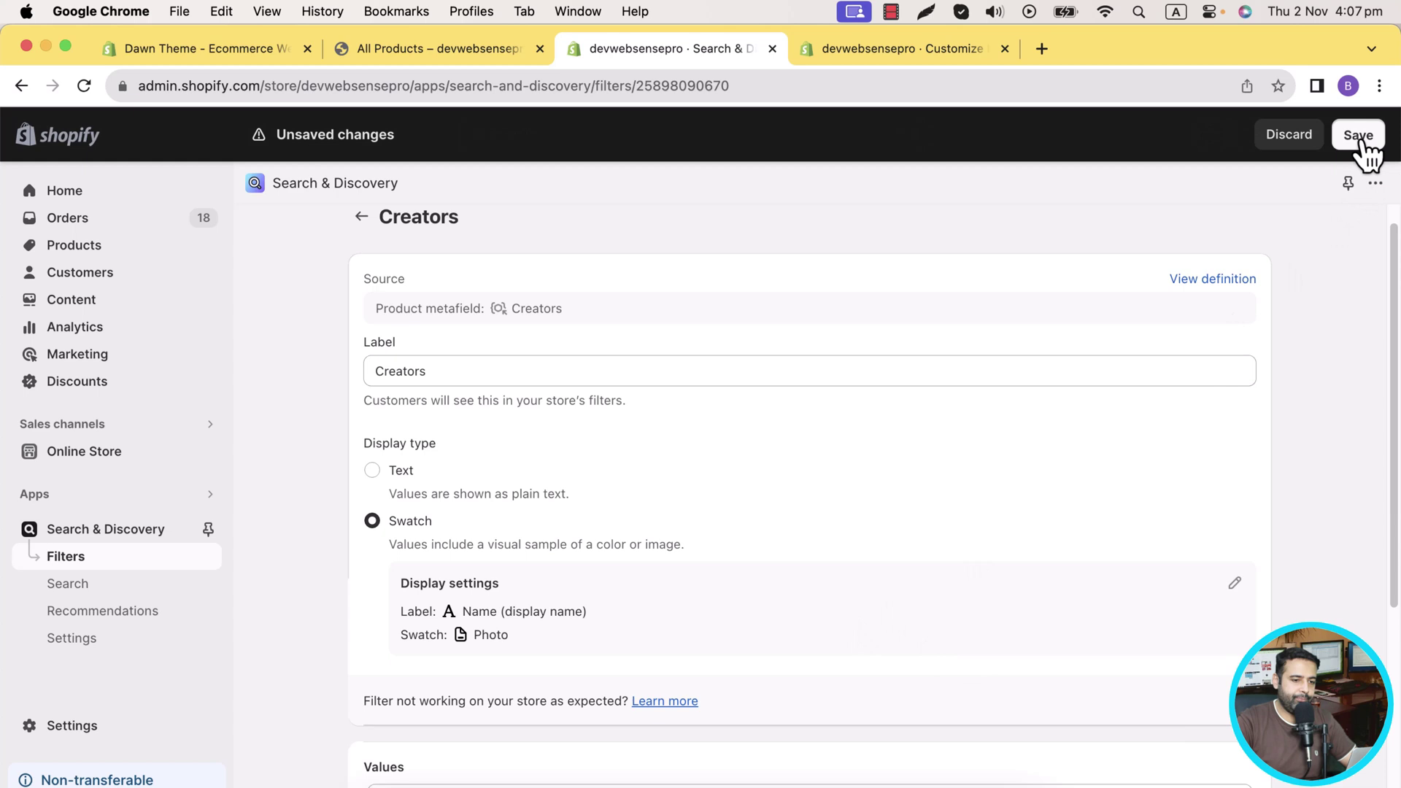
# Step: Reload the storefront's All Products page and expand the Creators filter to check its photo swatches
pyautogui.press('super+alt+Left')
pyautogui.press('super+r')
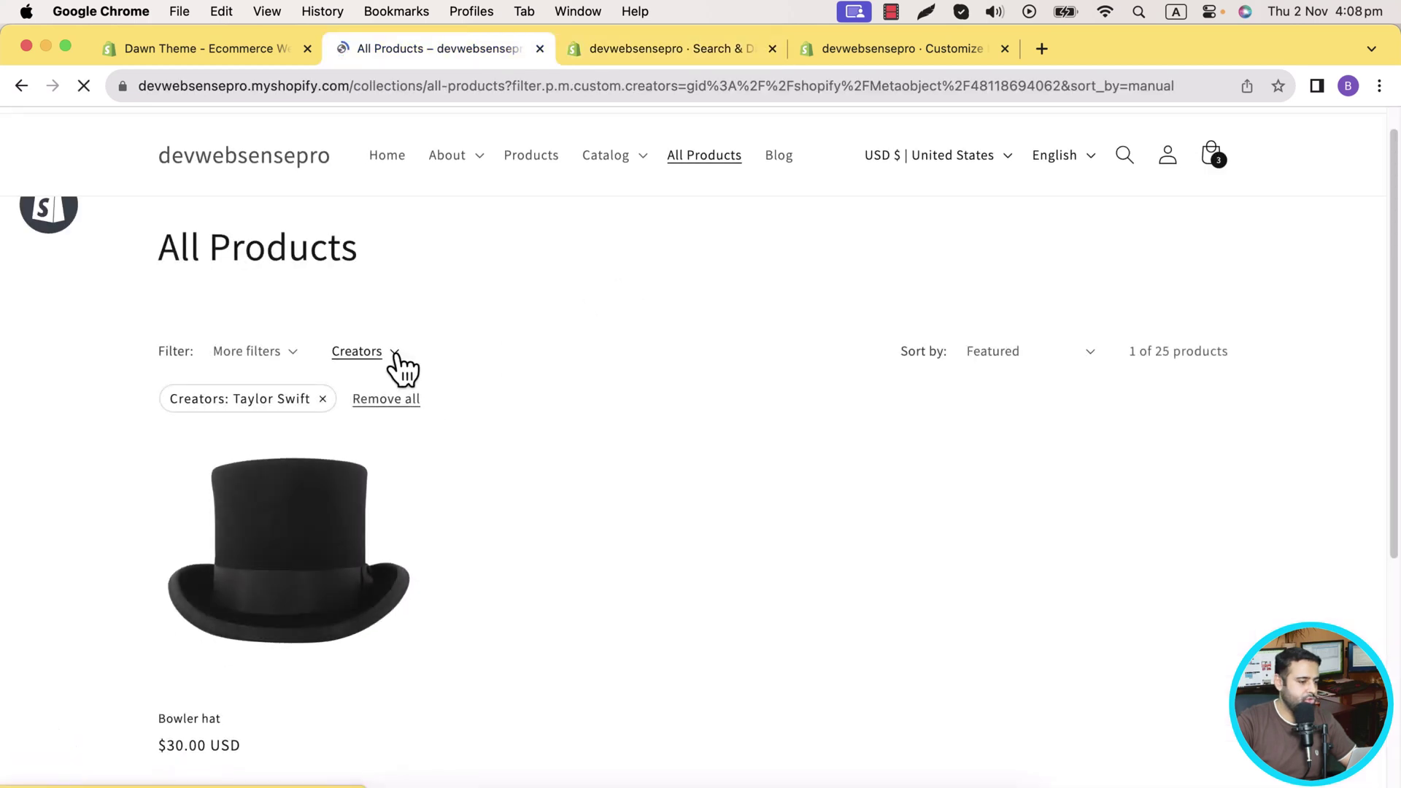
pyautogui.click(394, 353)
pyautogui.click(734, 348)
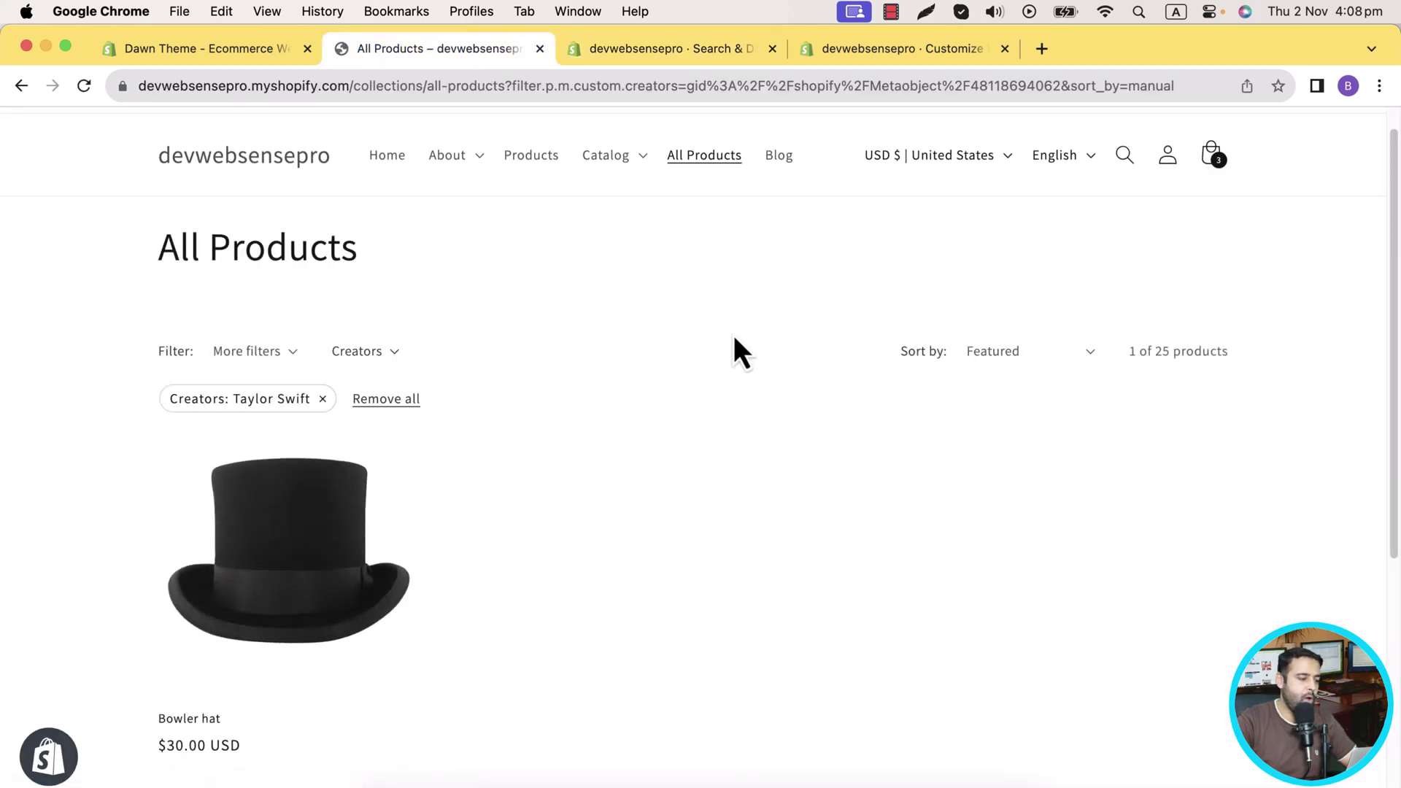
pyautogui.click(359, 353)
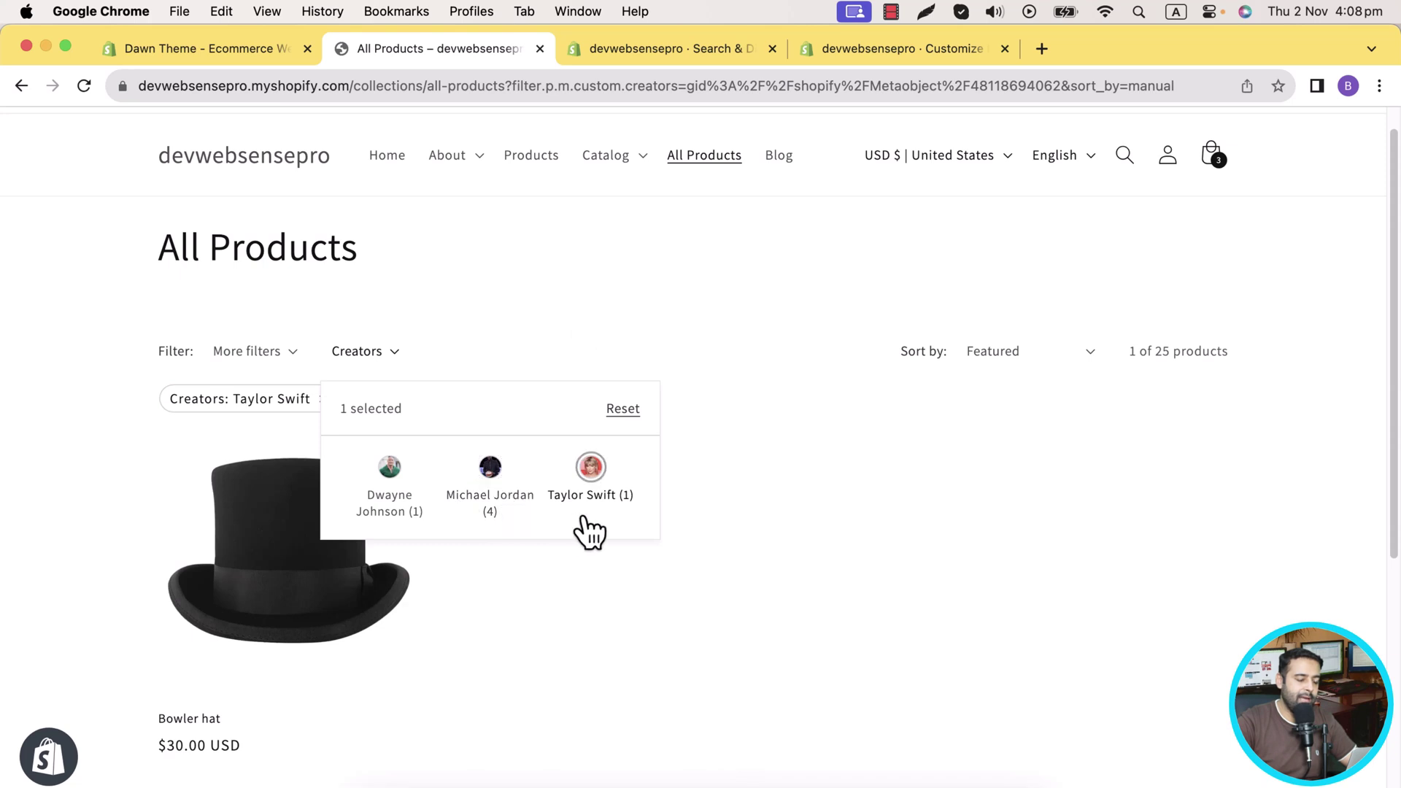